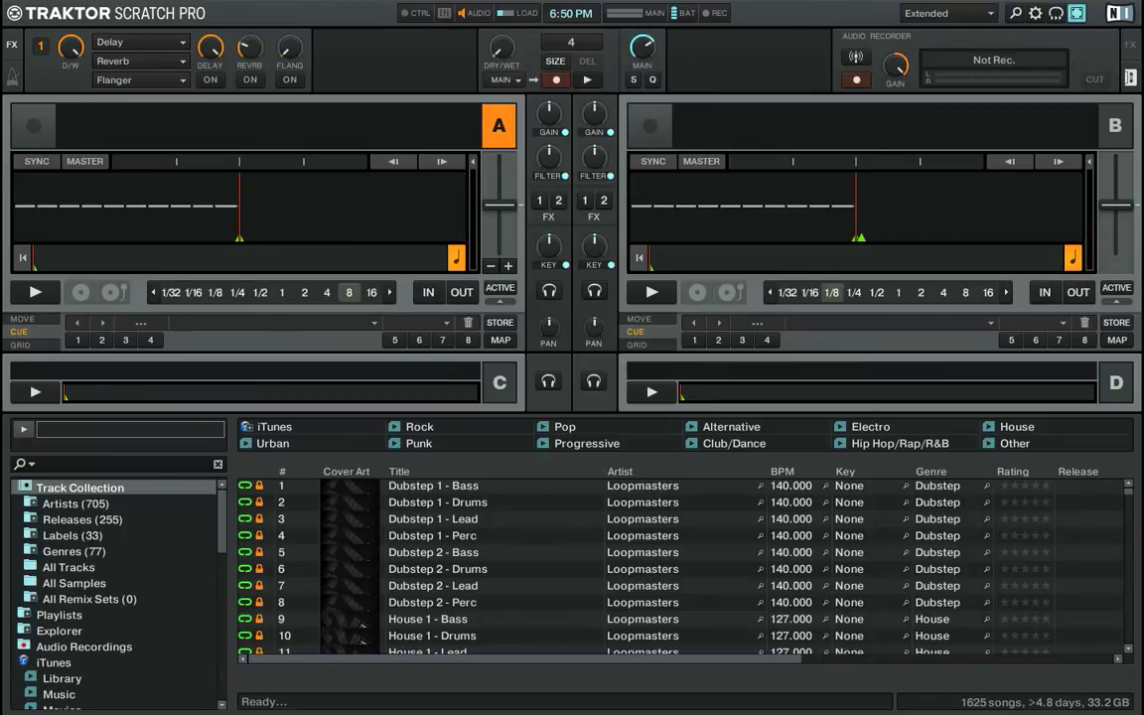
Compare the Mixer and Extended layouts, and leave the Mixer layout active
click(934, 13)
click(924, 48)
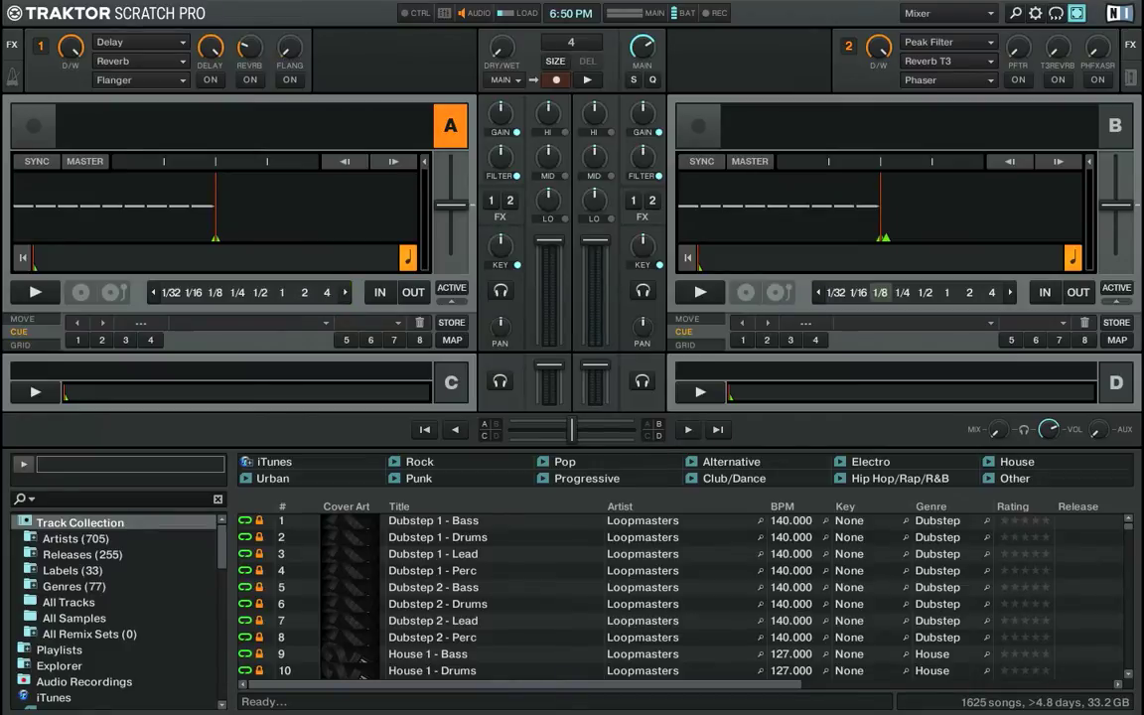
click(947, 14)
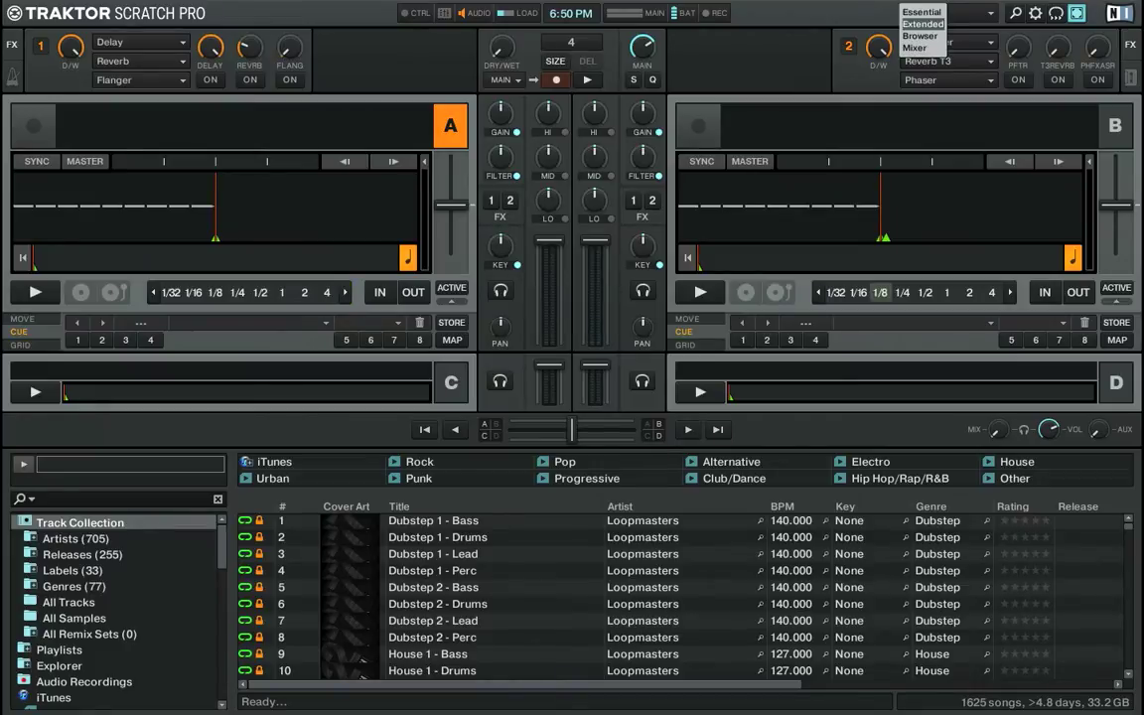
click(923, 24)
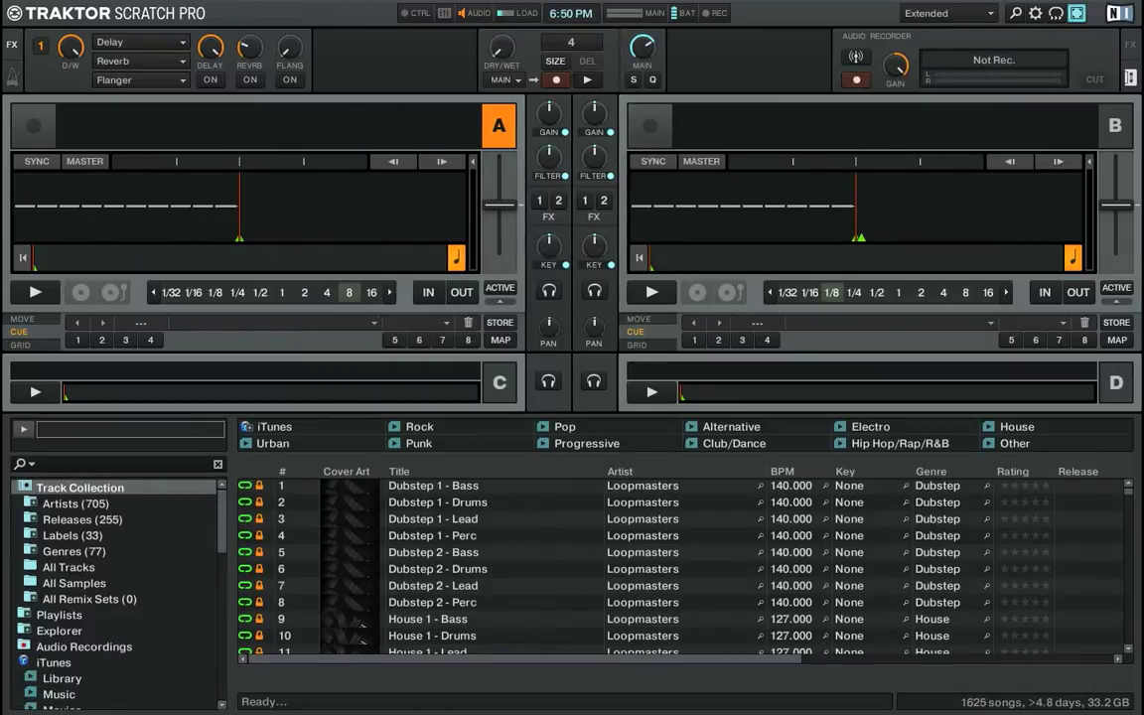
click(947, 14)
click(922, 48)
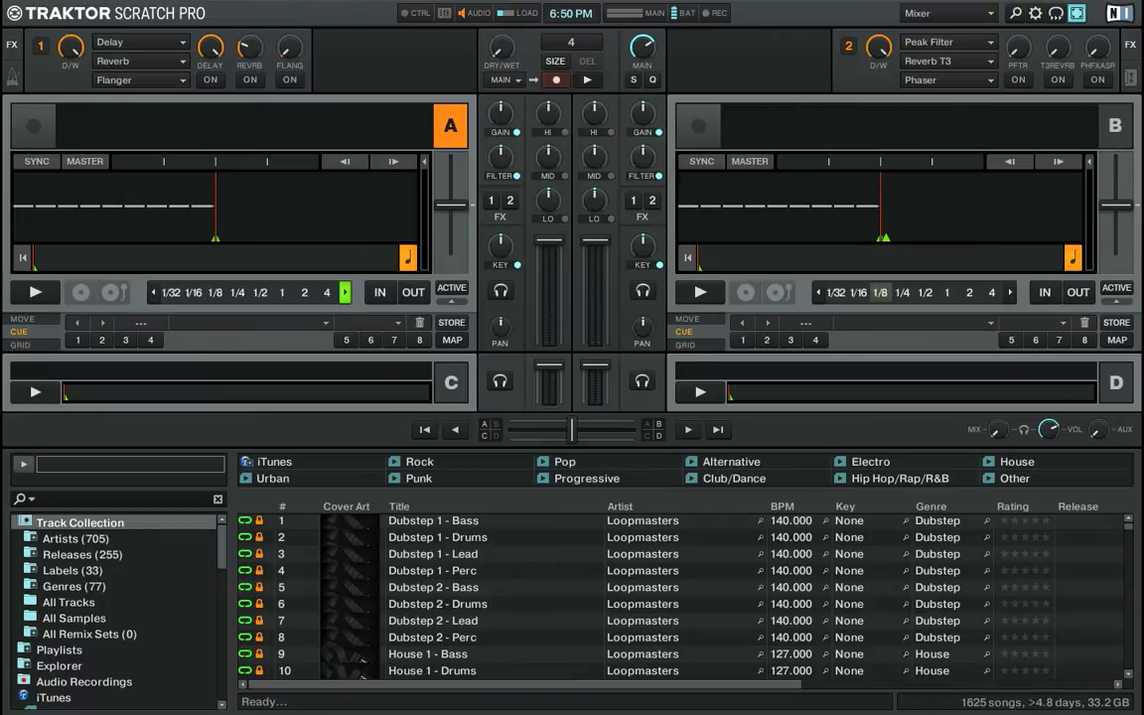
Try to change deck C from a Track Deck to a Remix Deck
click(451, 384)
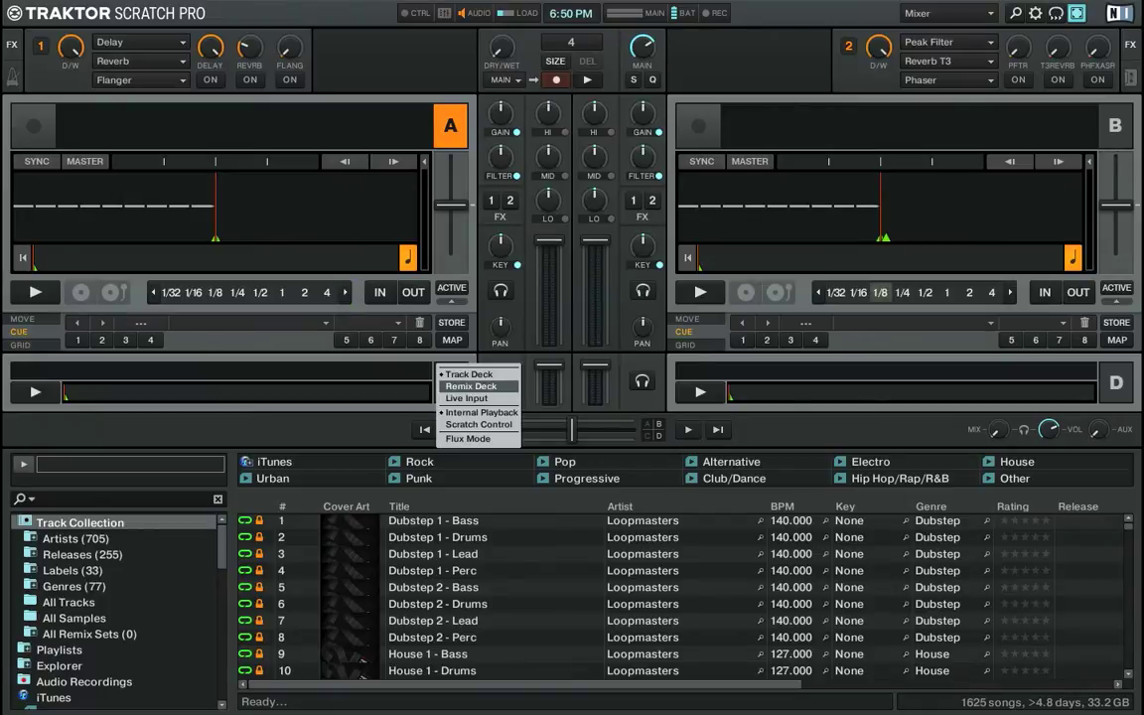
click(477, 385)
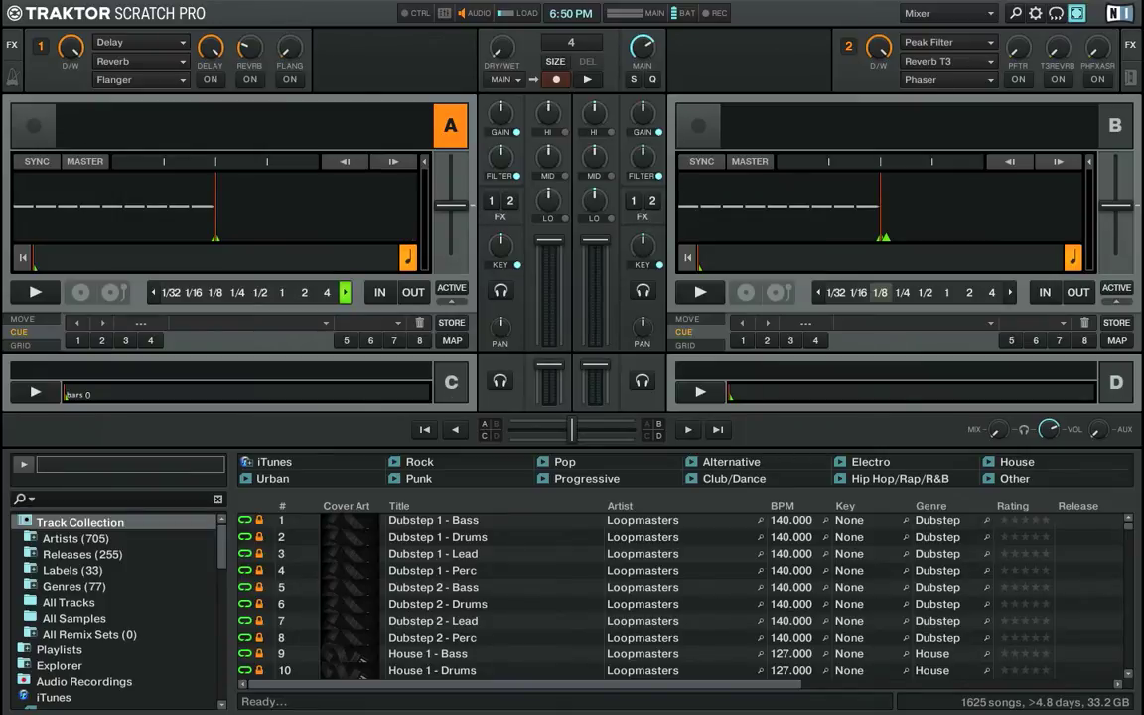
click(451, 382)
Cycle decks C and D through their larger display sizes and collapse them back to the minimal view
click(387, 371)
double_click(387, 371)
double_click(388, 372)
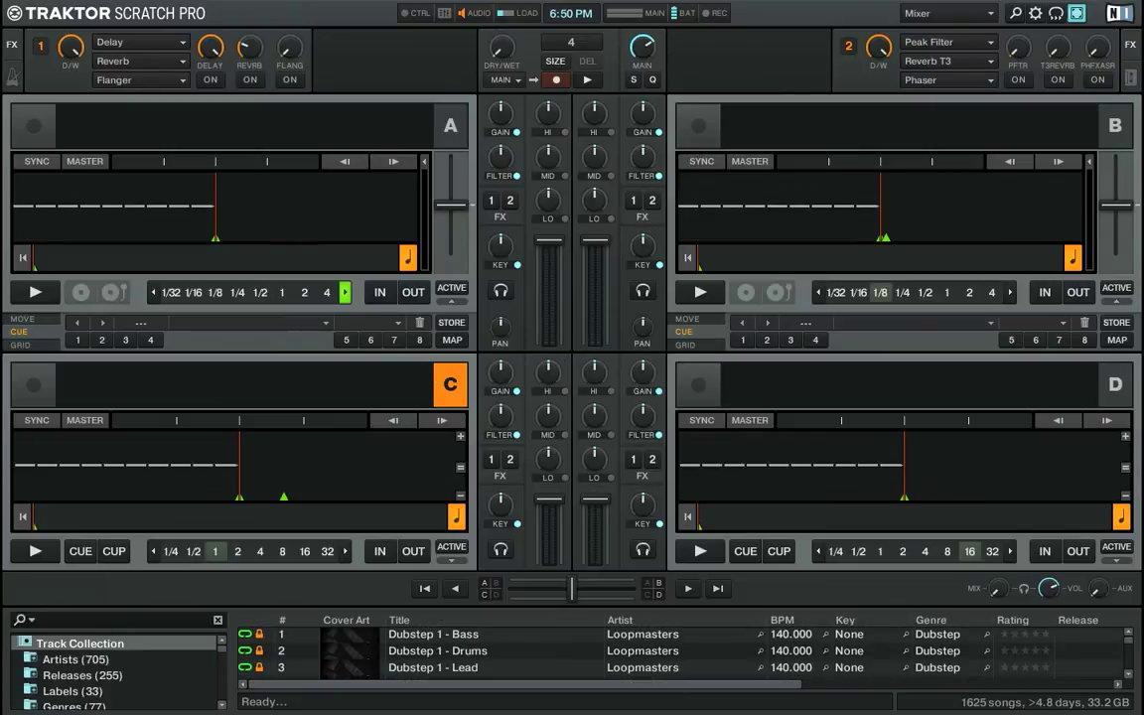
double_click(388, 371)
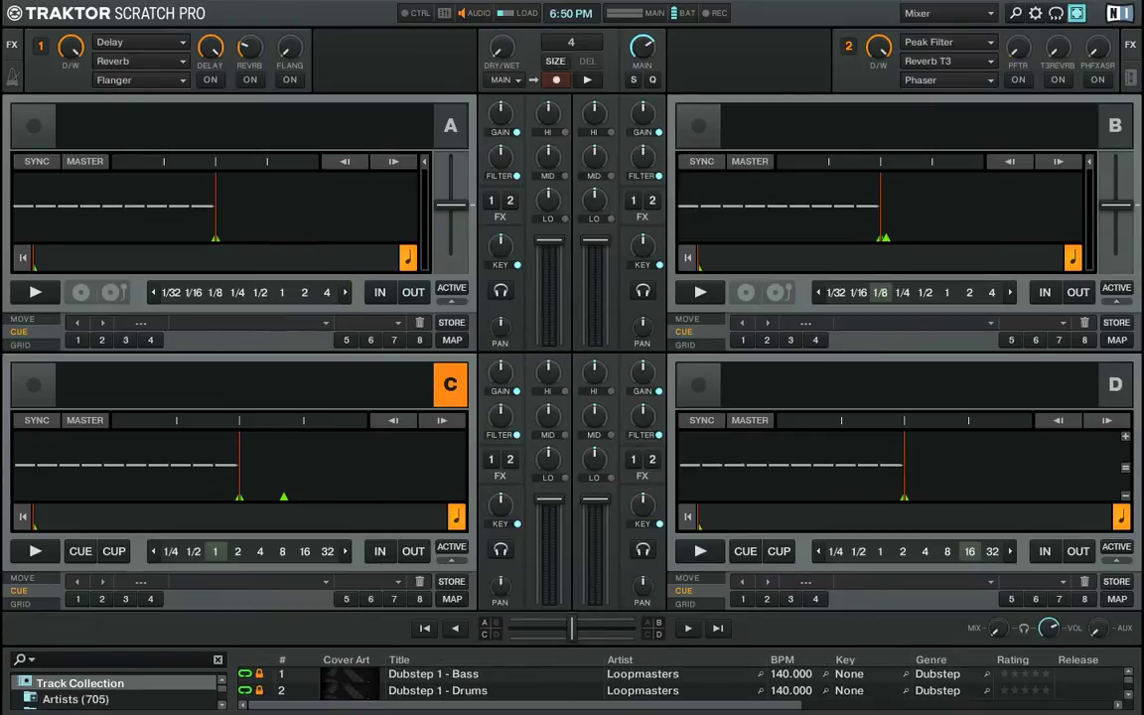
double_click(387, 371)
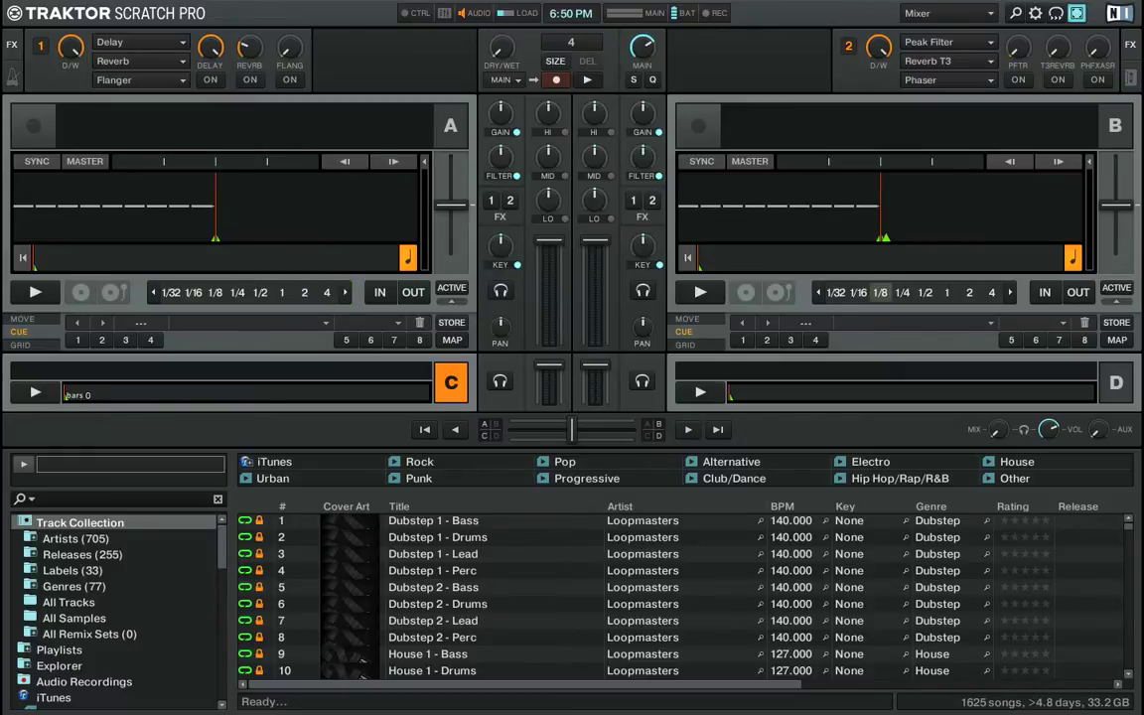
Collapse the Track Collection folder in the browser tree
click(83, 555)
scroll(114, 606, down, 5)
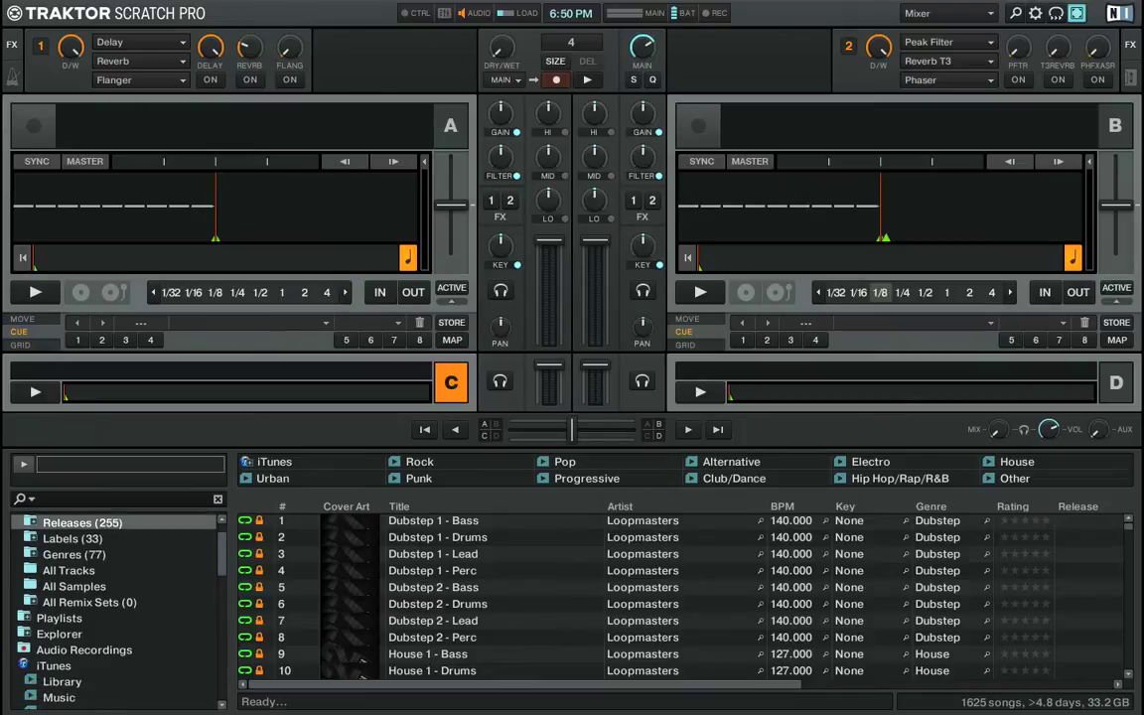
scroll(114, 606, up, 2)
scroll(109, 596, up, 3)
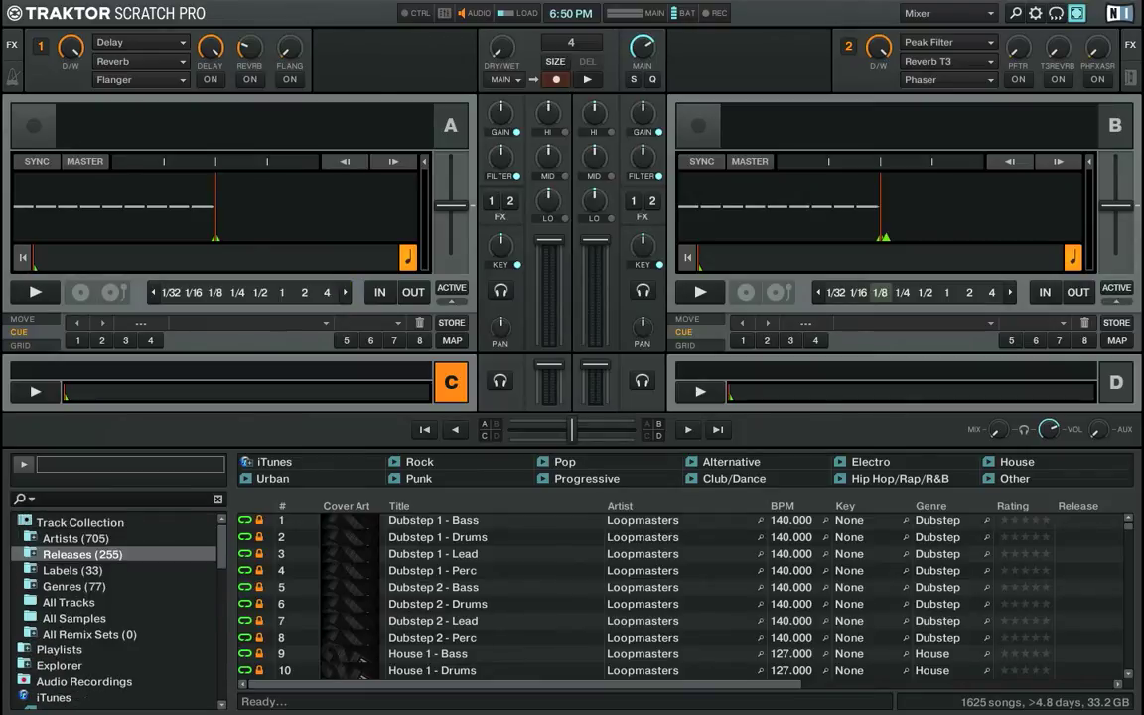
click(26, 523)
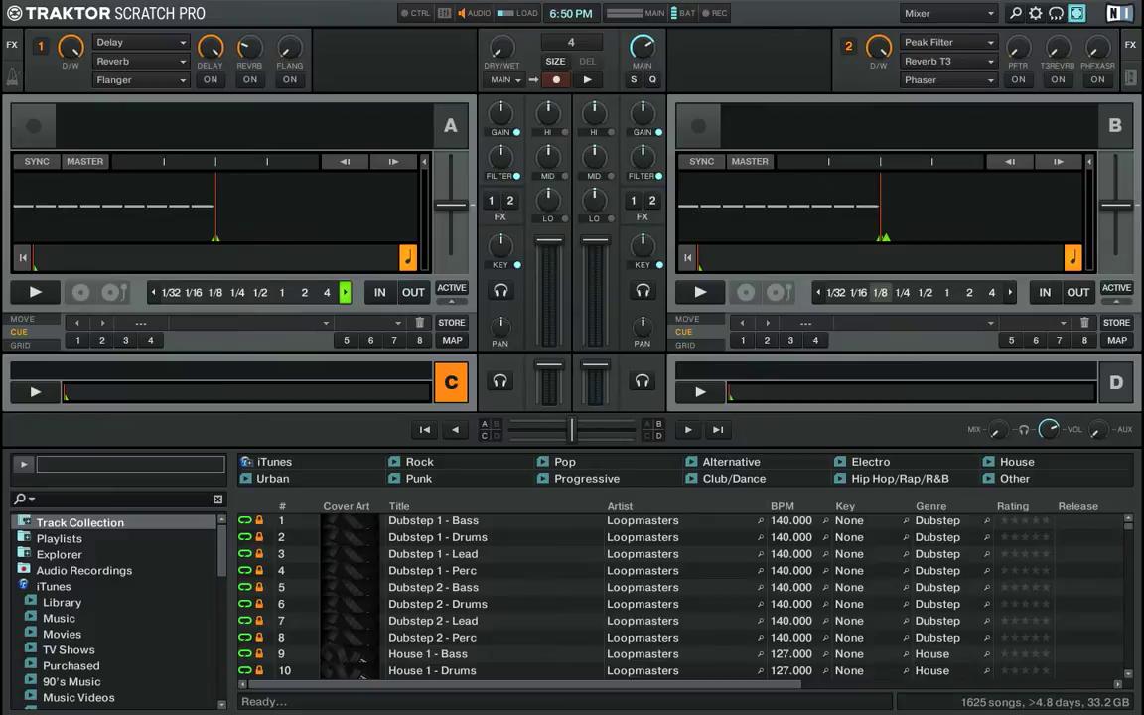
Look through the playlists in the browser tree and open the iTunes library from the favorites
scroll(109, 595, down, 5)
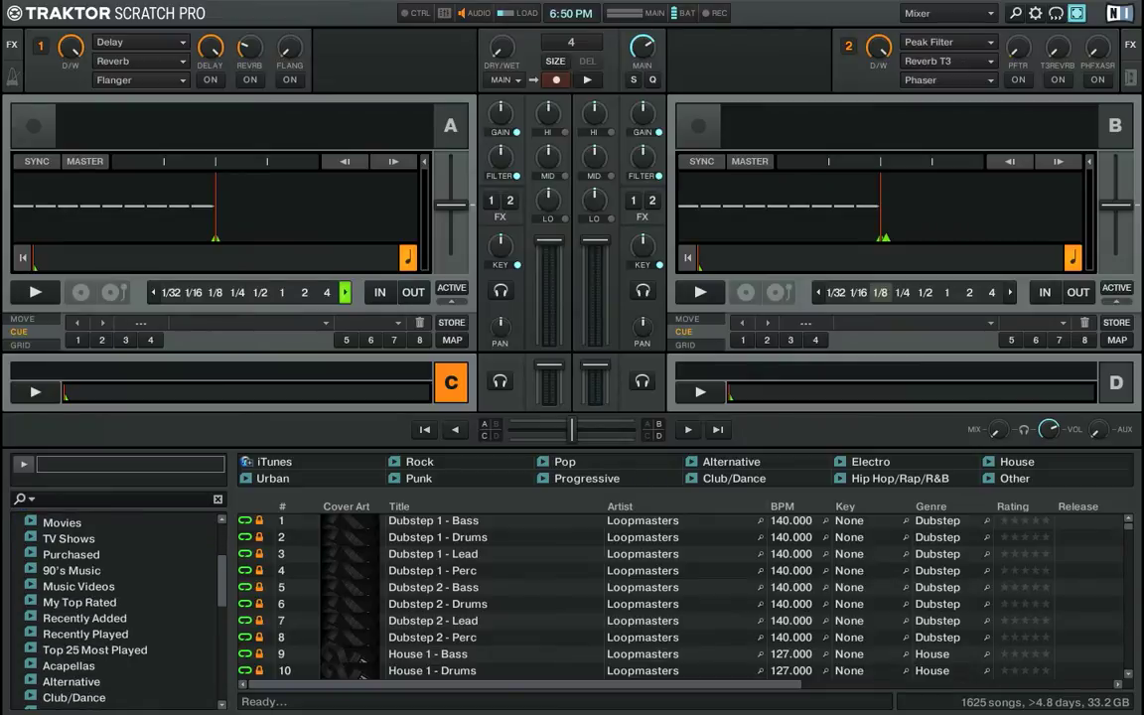
scroll(109, 596, down, 7)
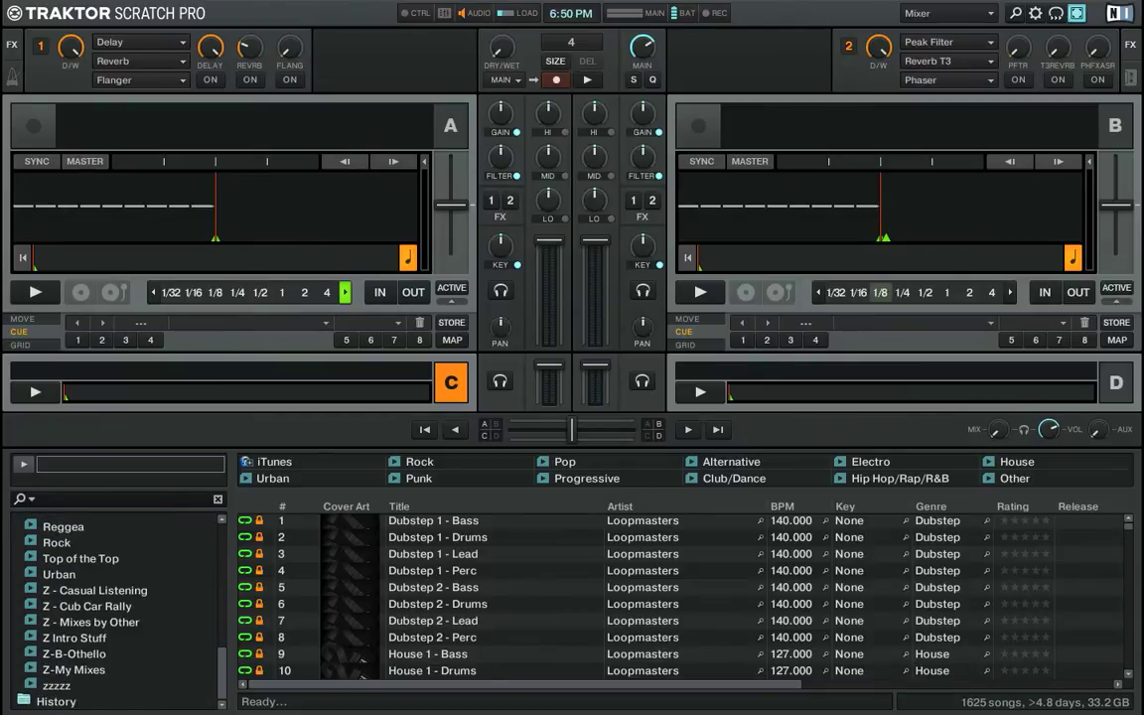
scroll(110, 596, up, 10)
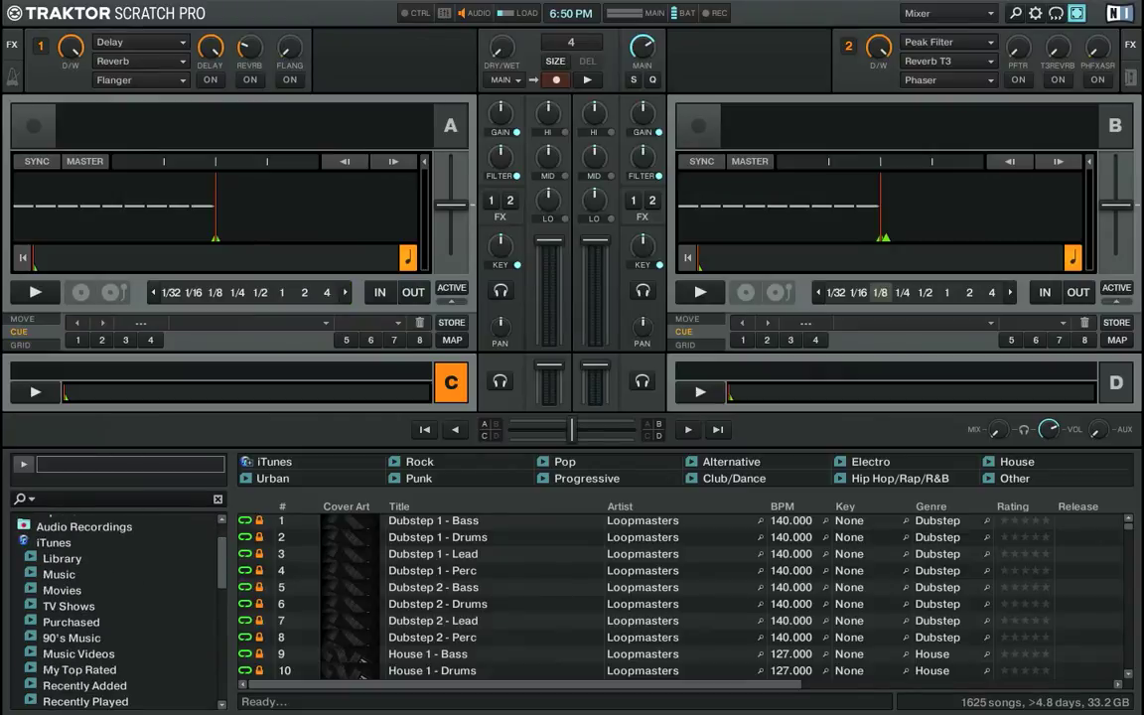
click(288, 462)
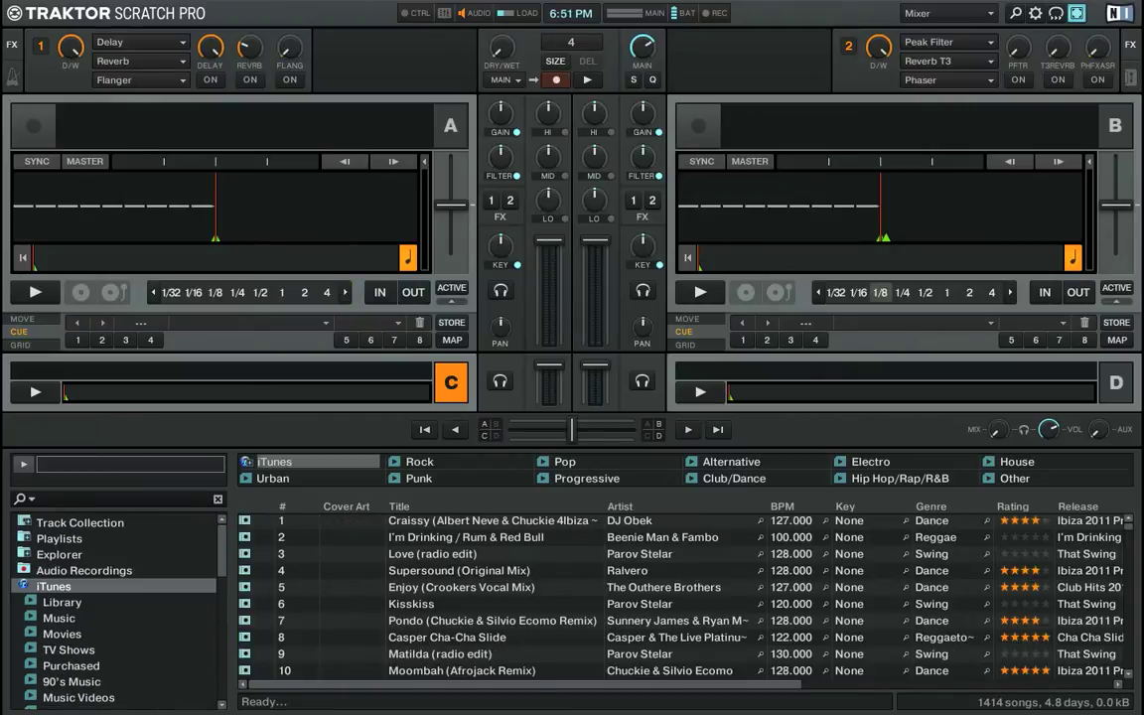
Open the Acapellas playlist under iTunes, look through its tracks and maximize the browser
scroll(685, 596, down, 5)
scroll(686, 596, up, 5)
scroll(114, 606, down, 10)
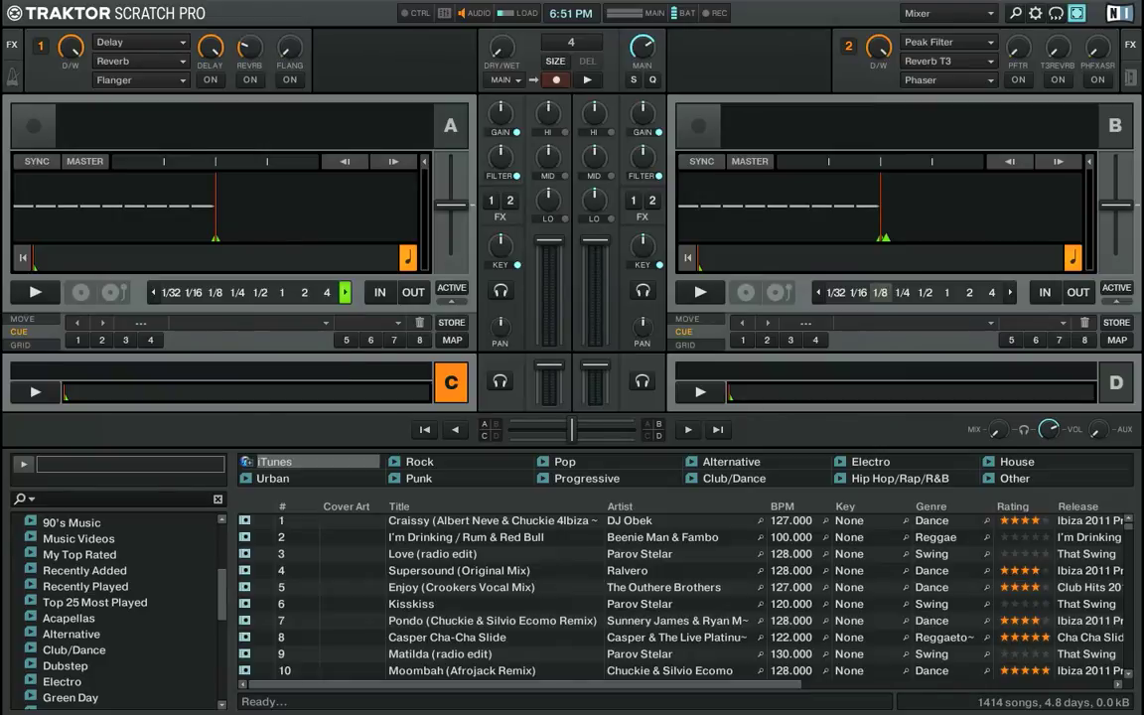
click(69, 618)
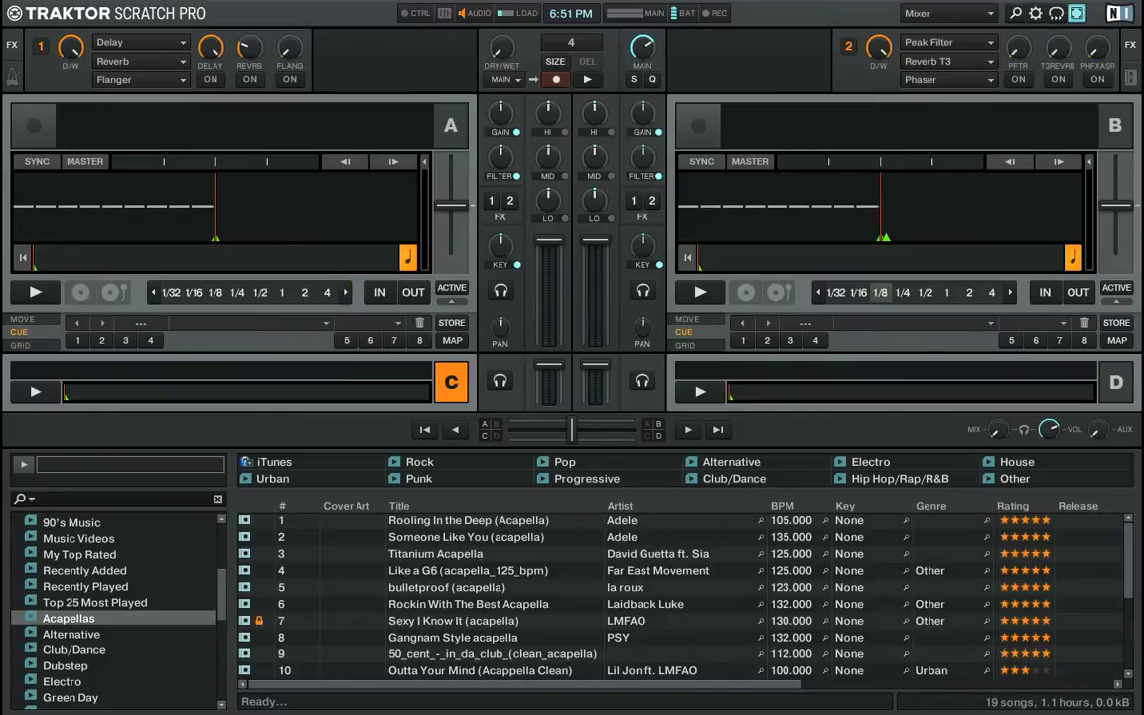
scroll(685, 596, down, 3)
scroll(686, 596, up, 3)
key(space)
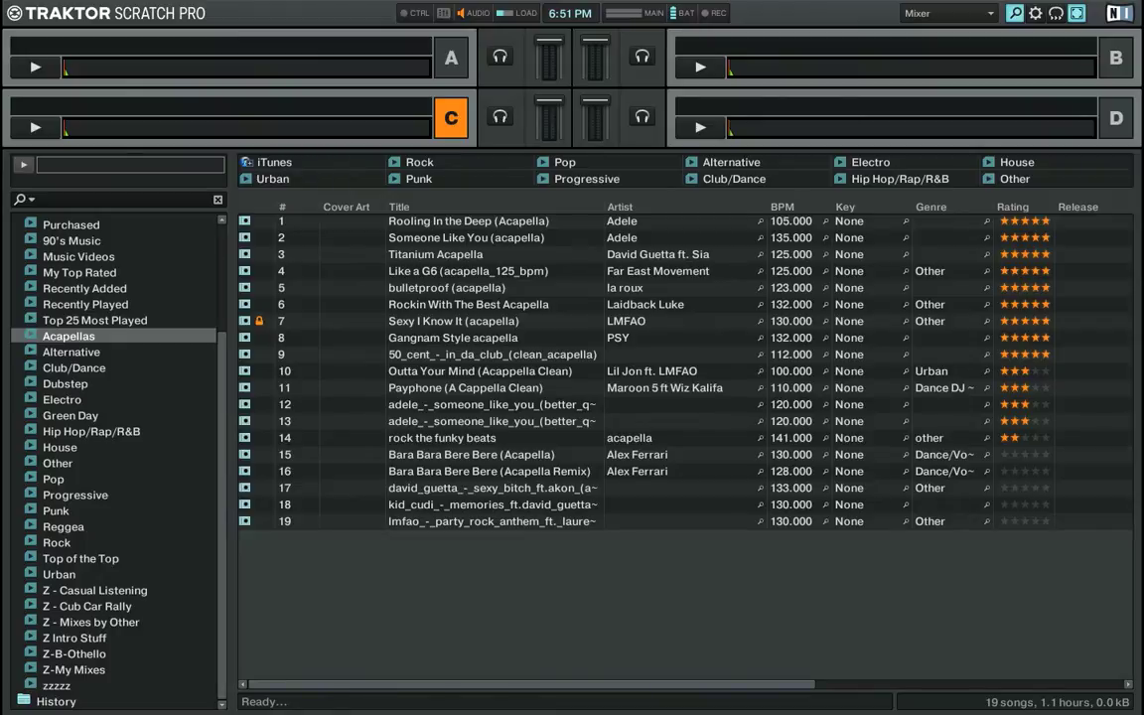
Open the Alternative playlist from the favorites and select the track Move Along
click(732, 162)
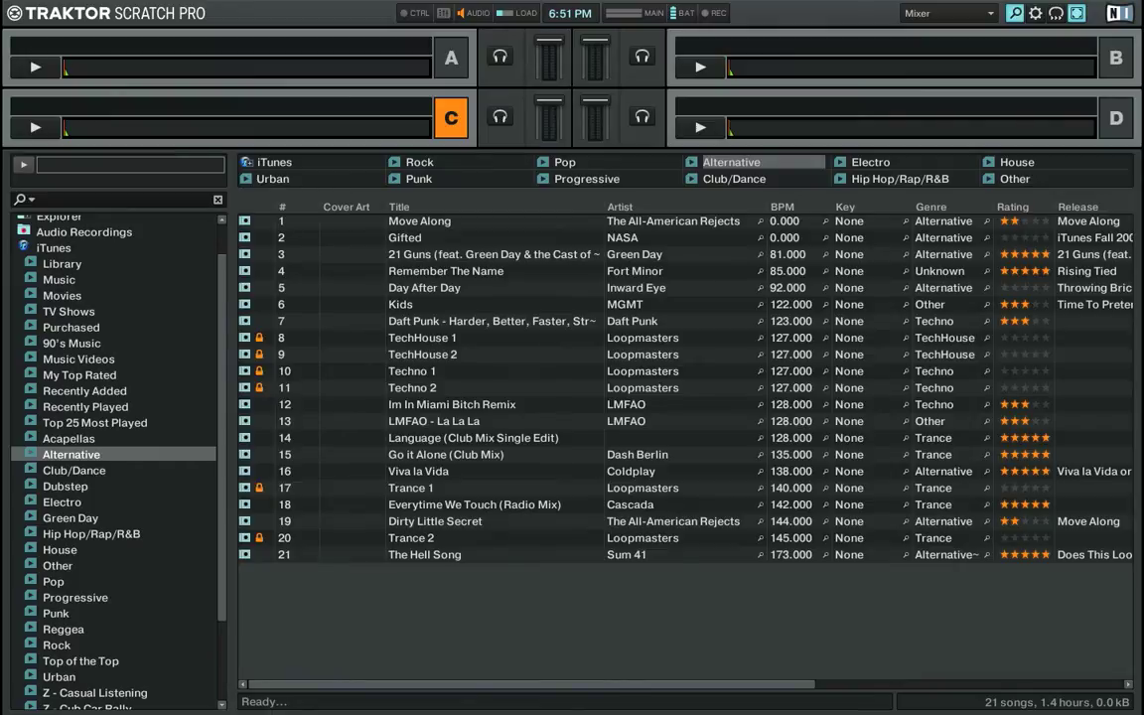
click(421, 221)
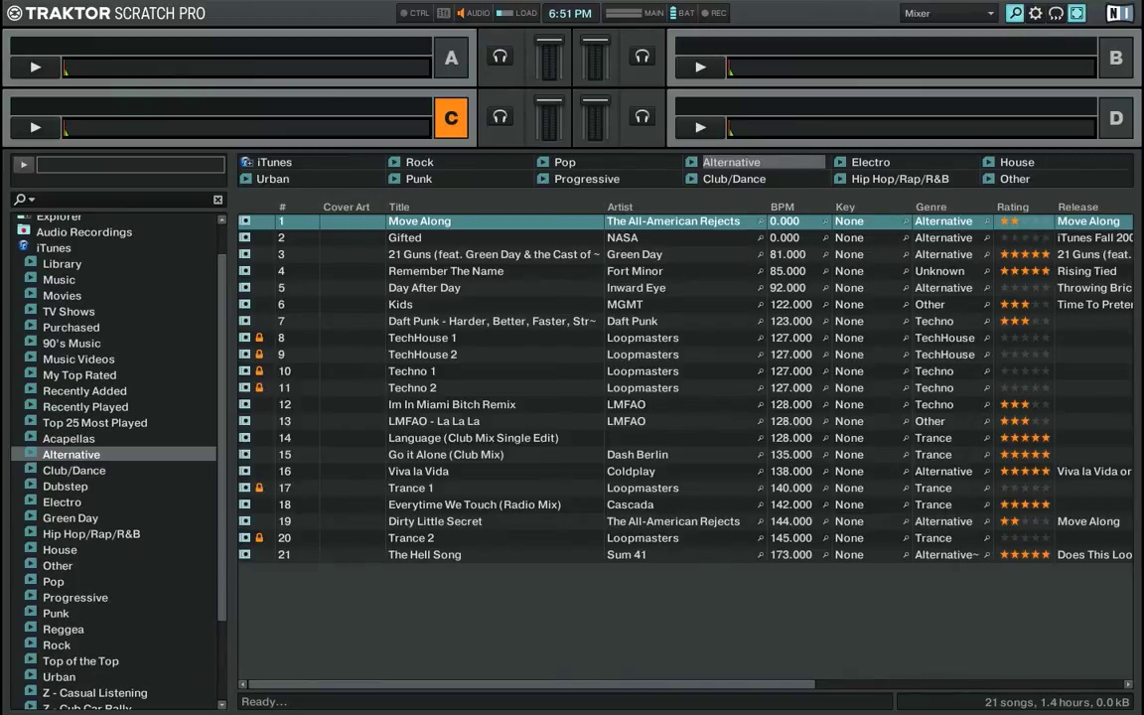
Open the Club/Dance playlist from the favorites and select the track Pitbull Vs Afrojack - Maldito Alcohol
click(734, 179)
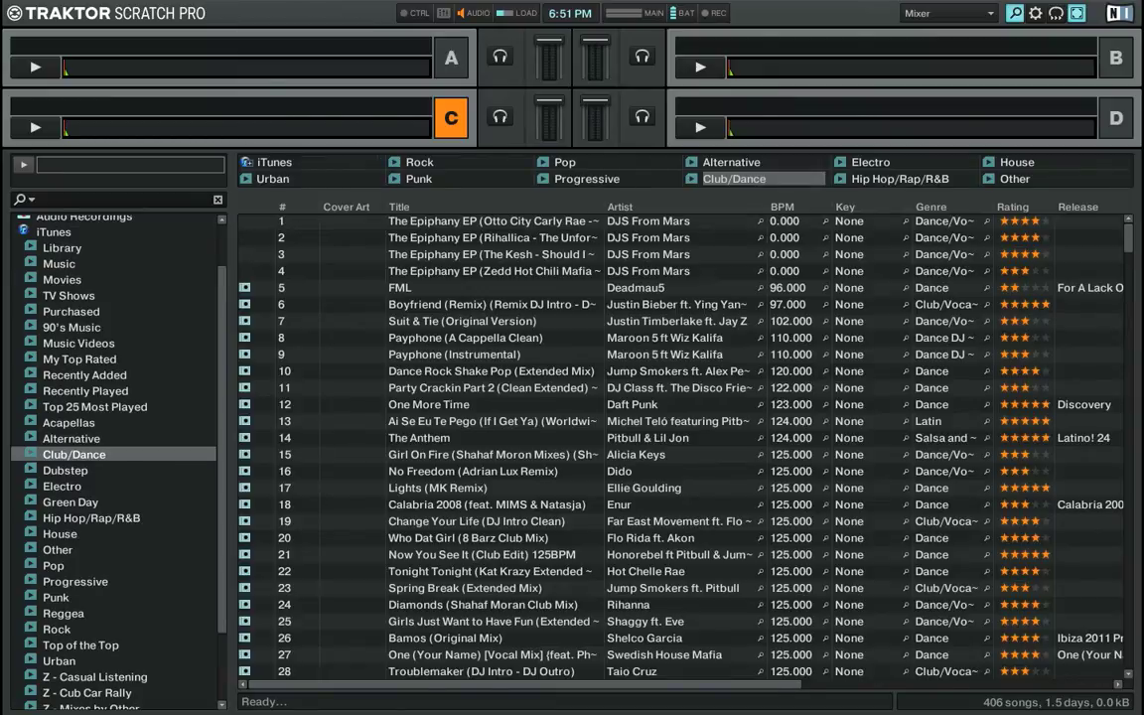
scroll(684, 447, down, 5)
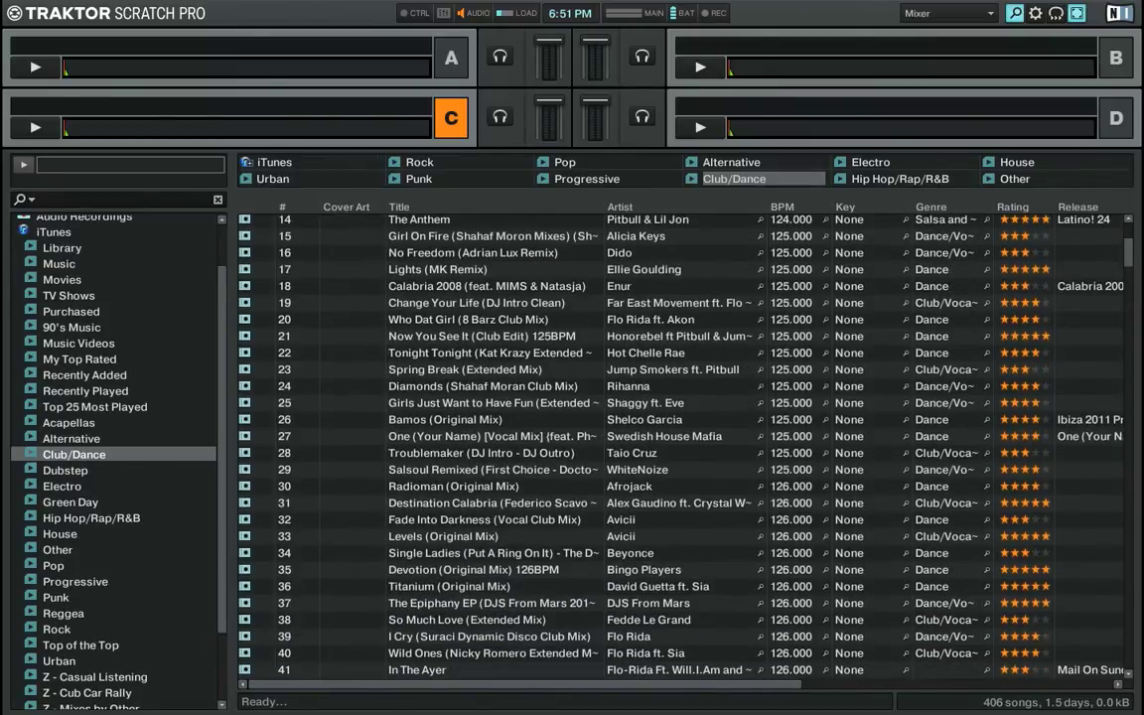
scroll(683, 447, down, 15)
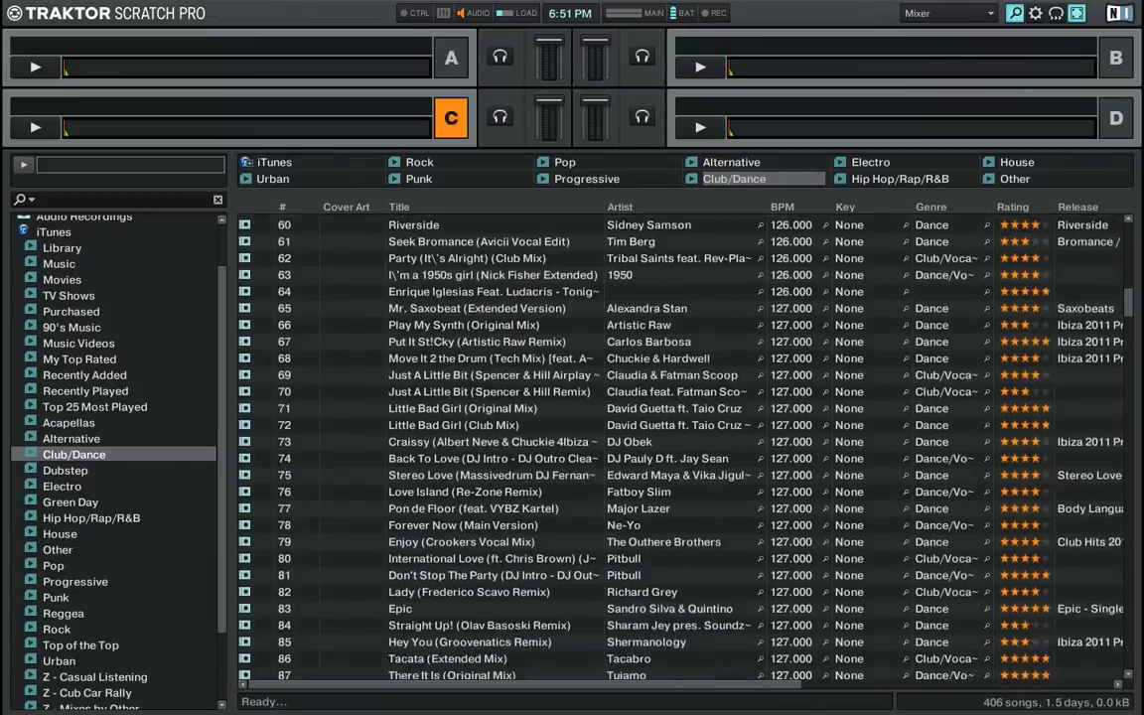
scroll(683, 447, down, 5)
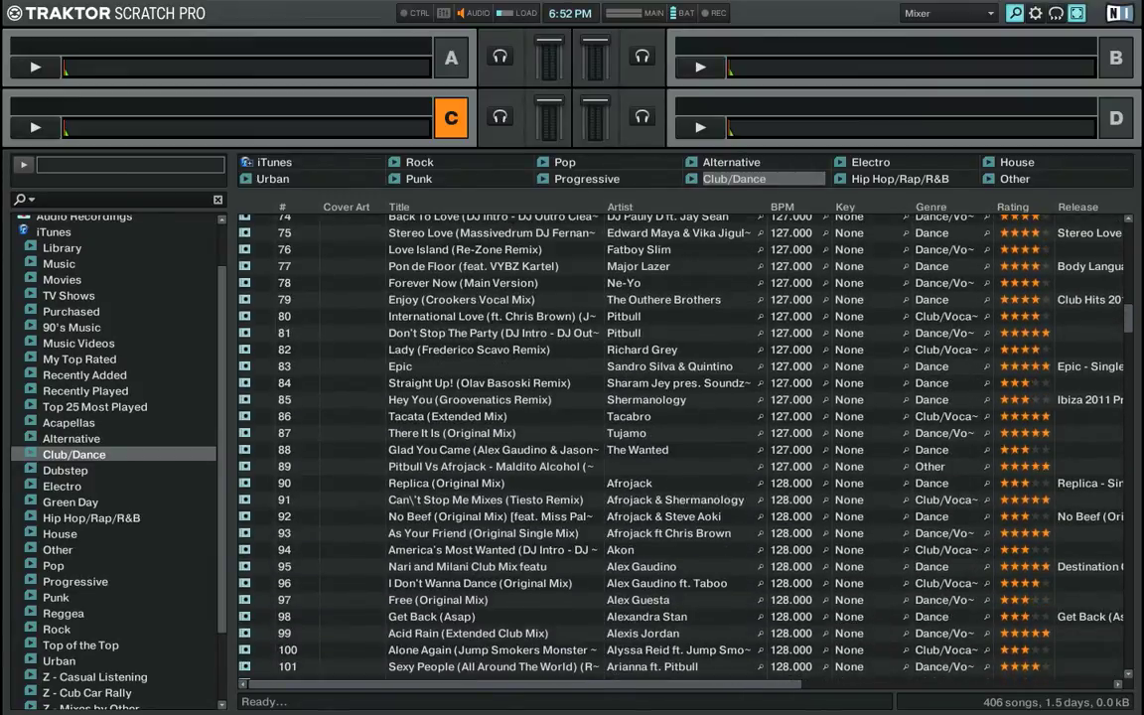
click(465, 249)
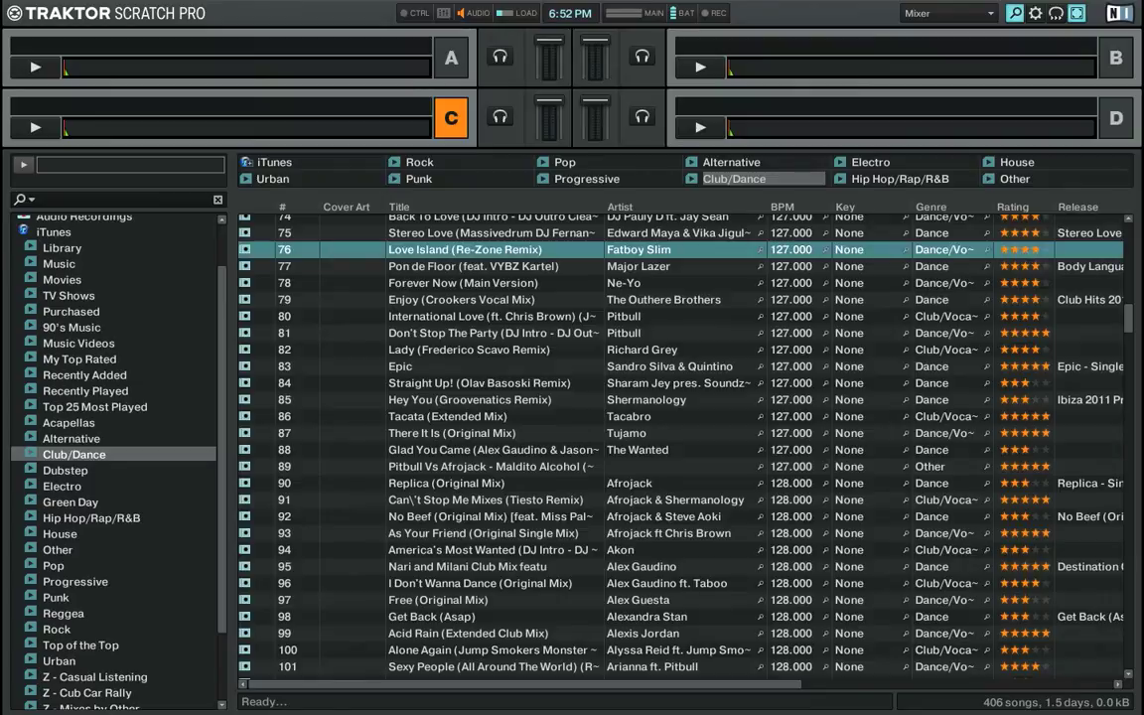
click(491, 467)
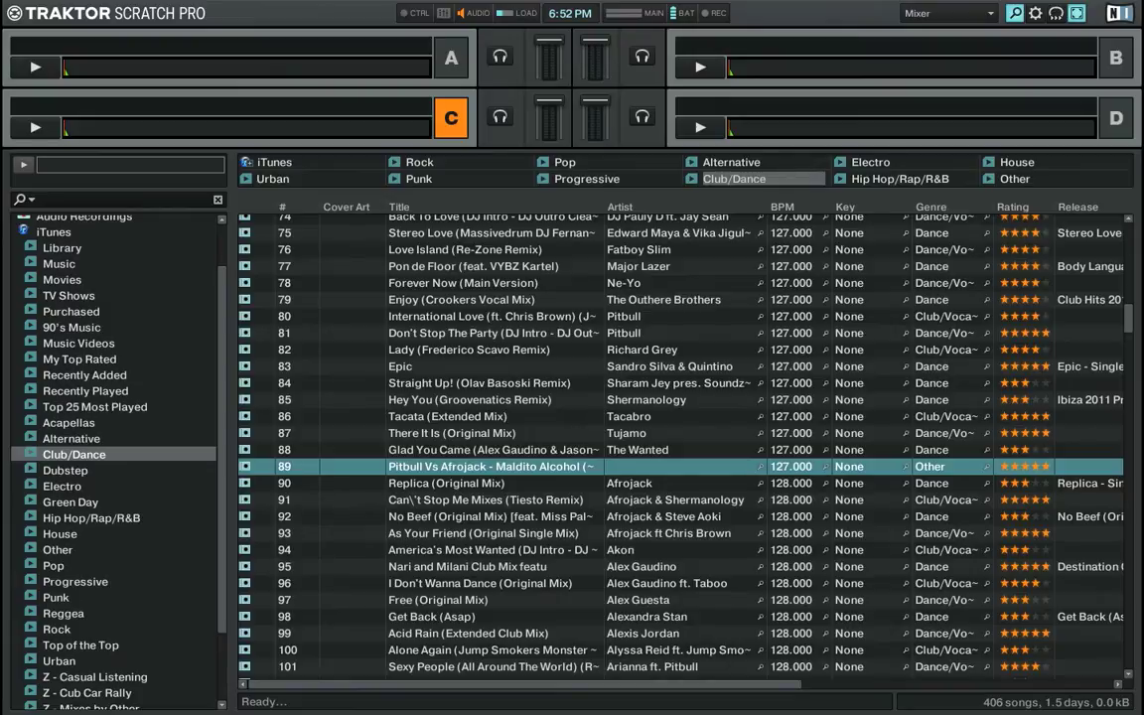
Examine how the Club/Dance tracks are ordered by BPM, from the track FML to the end of the playlist
scroll(685, 447, down, 7)
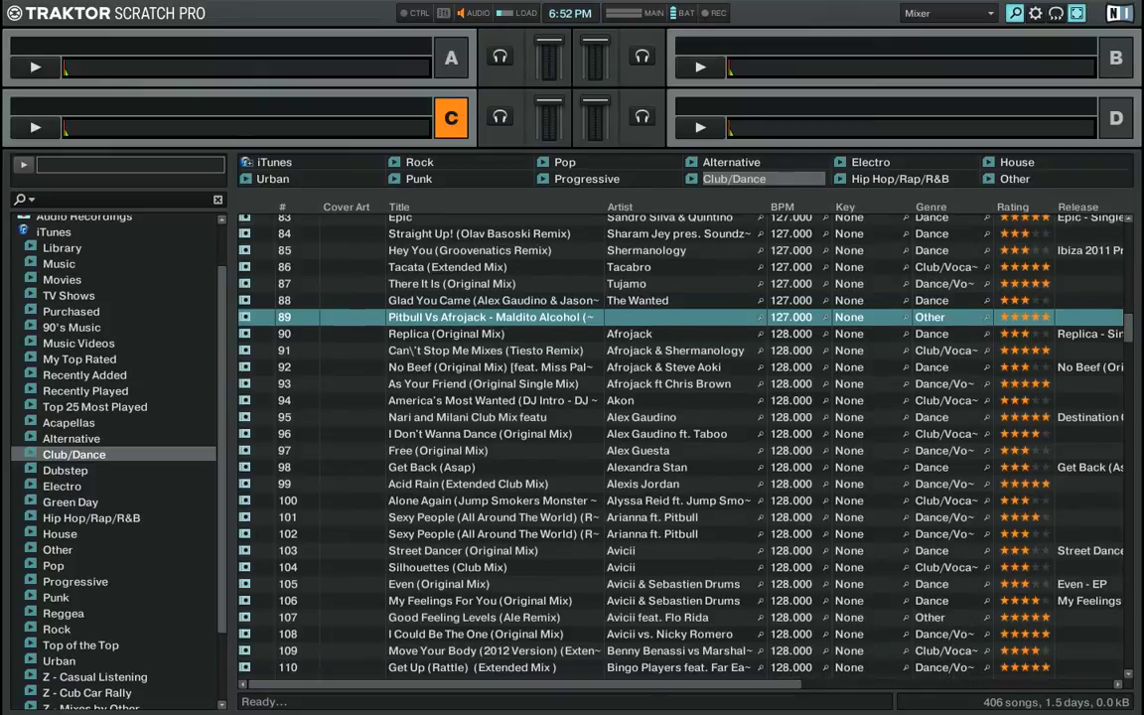
scroll(686, 447, down, 7)
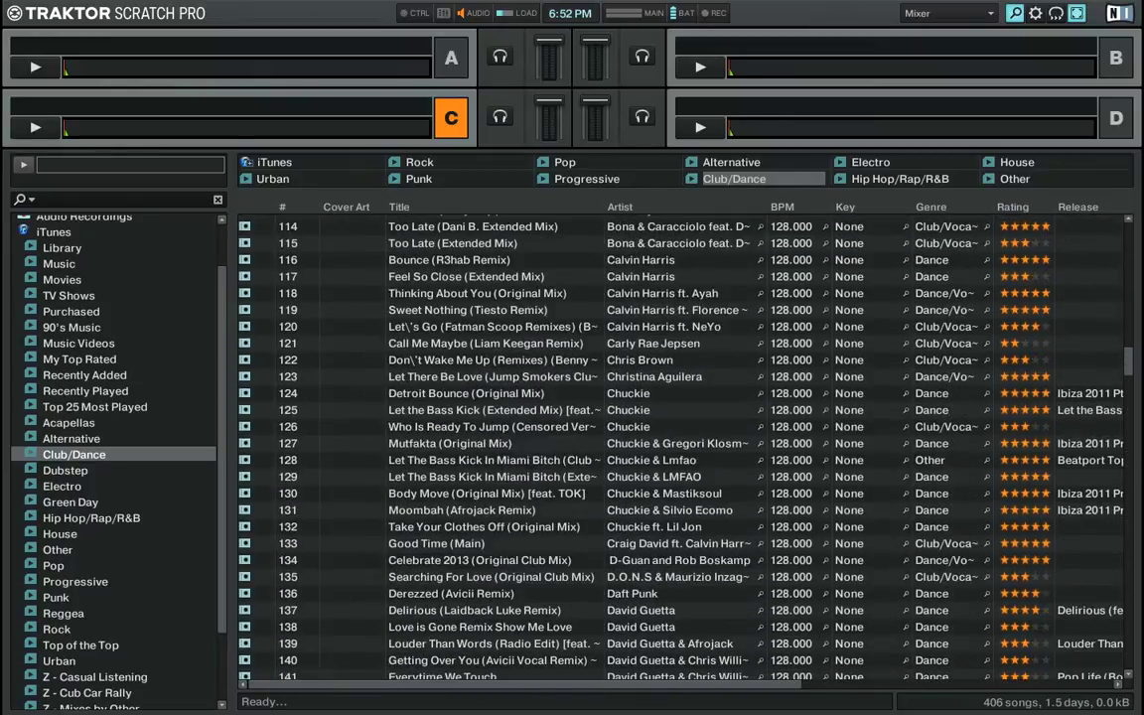
scroll(685, 447, down, 5)
scroll(685, 447, down, 2)
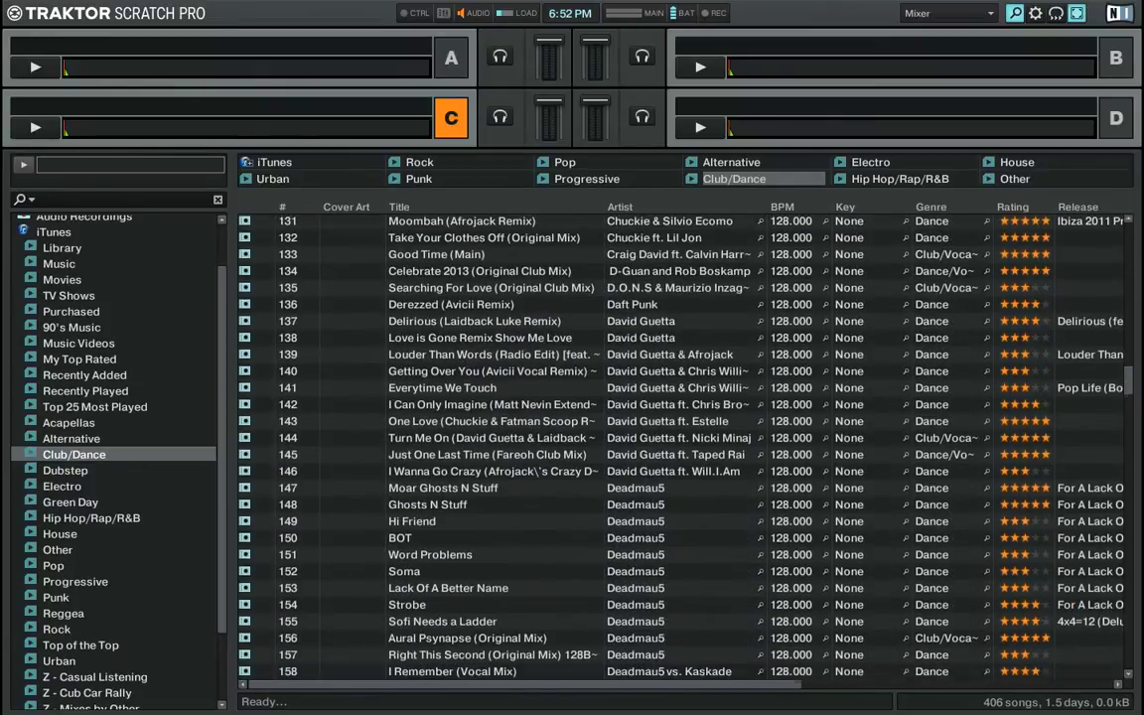
scroll(685, 447, down, 6)
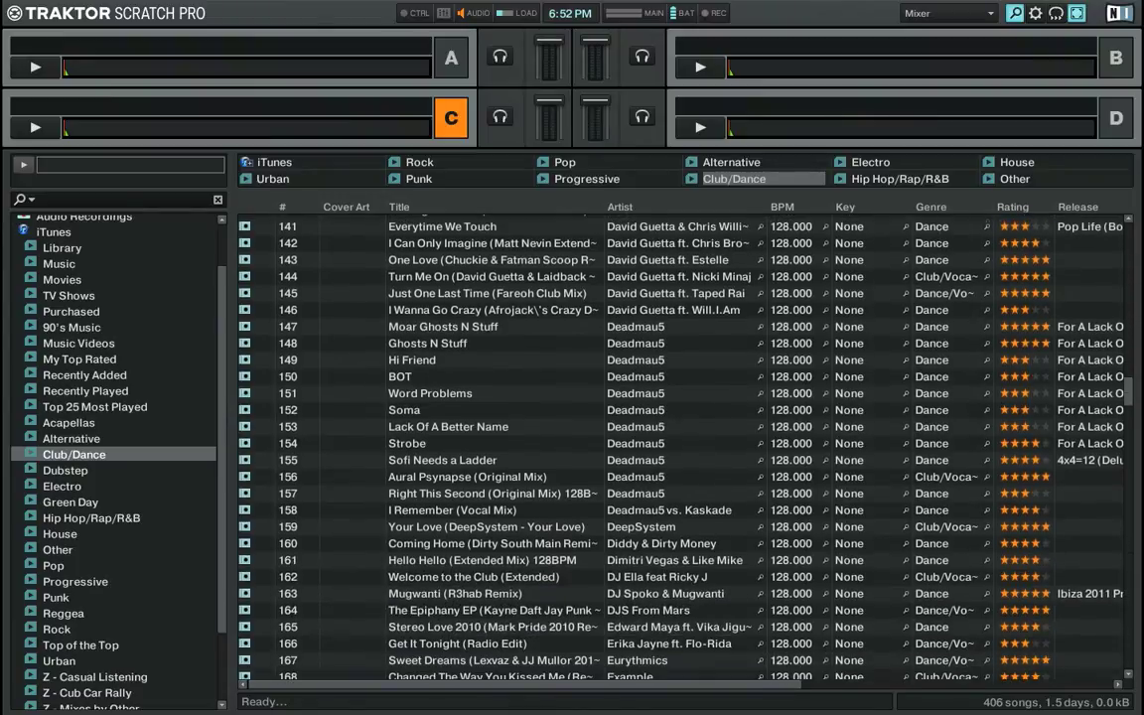
scroll(685, 447, up, 2)
scroll(685, 447, up, 4)
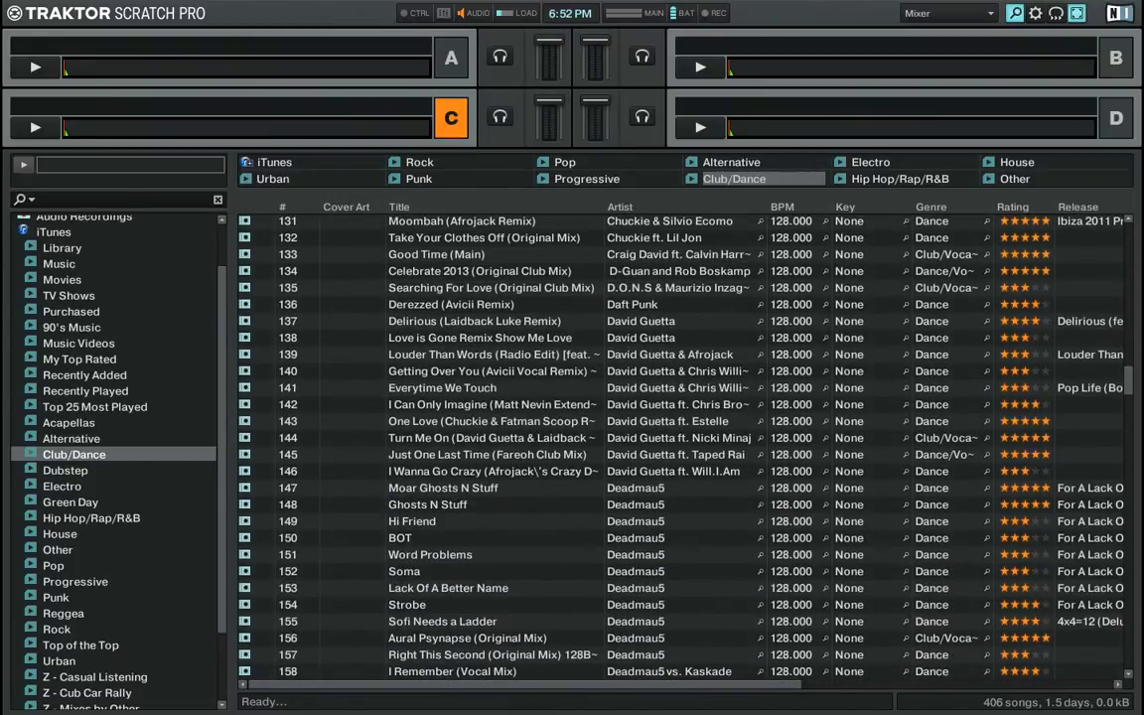
scroll(686, 447, up, 20)
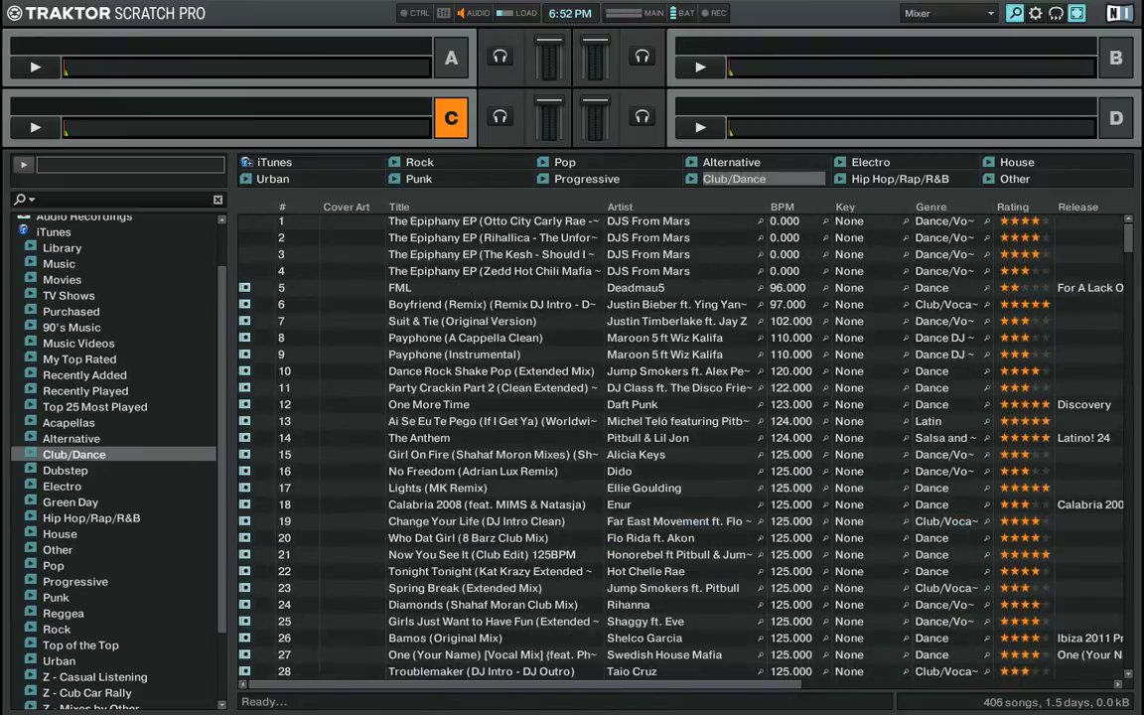
click(487, 288)
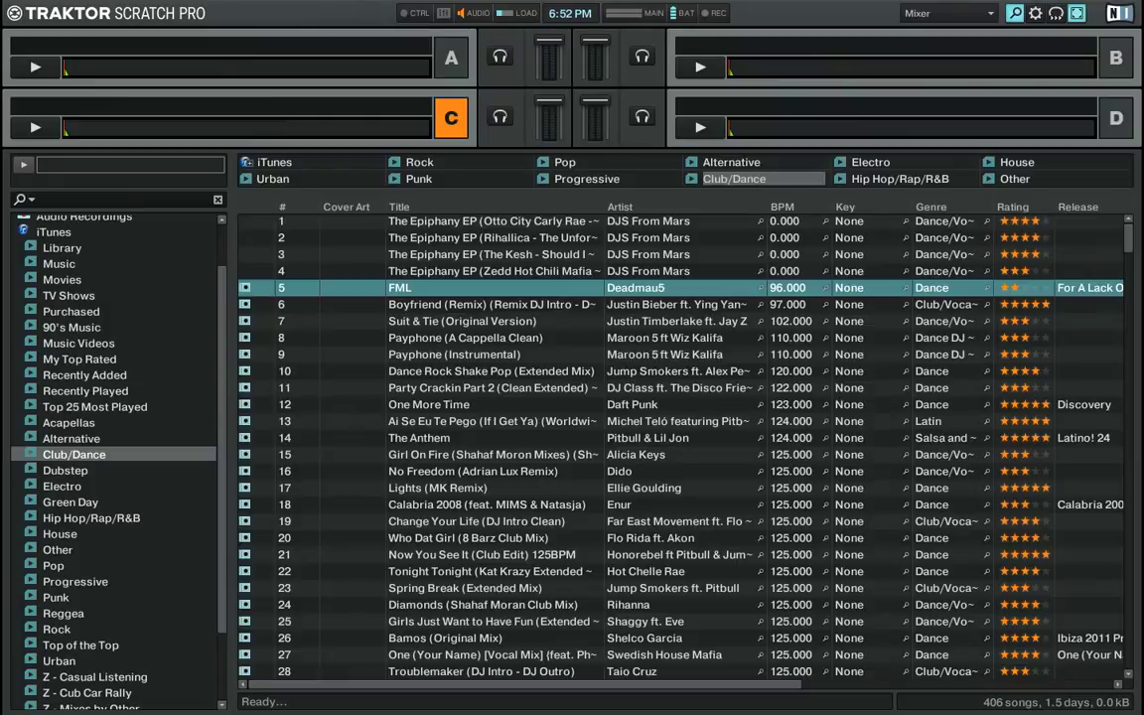
scroll(685, 447, down, 20)
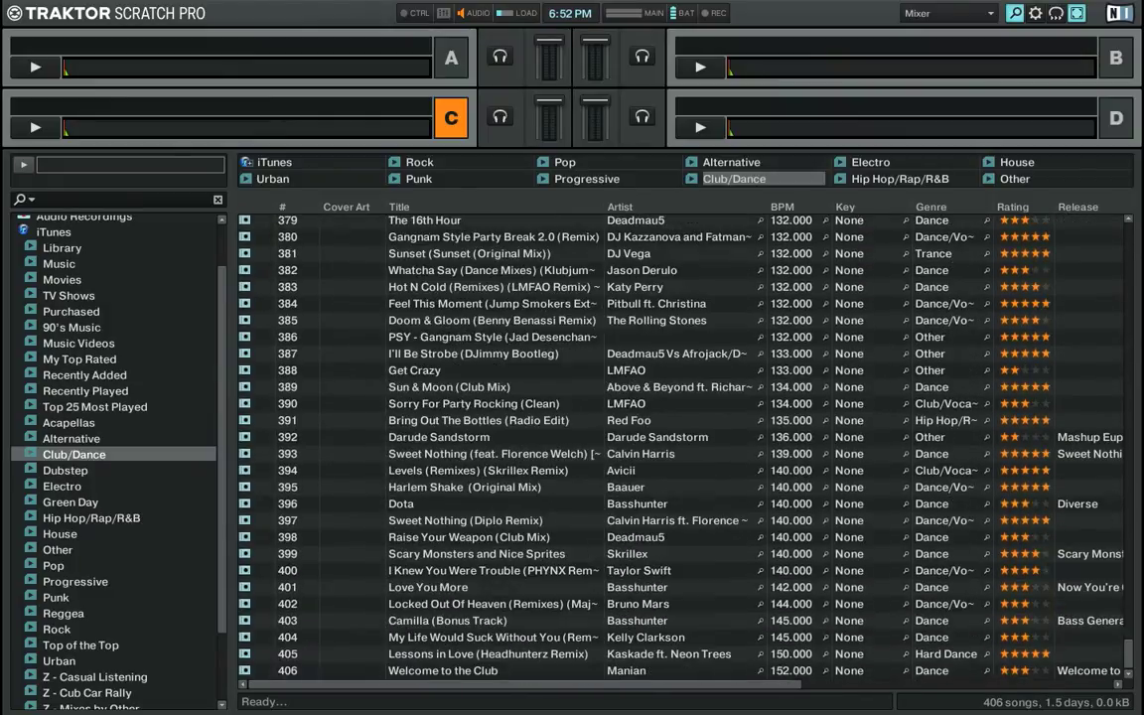
Look back through the Club/Dance playlist, selecting the tracks Welcome to the Club and On The Dancefloor along the way
click(487, 671)
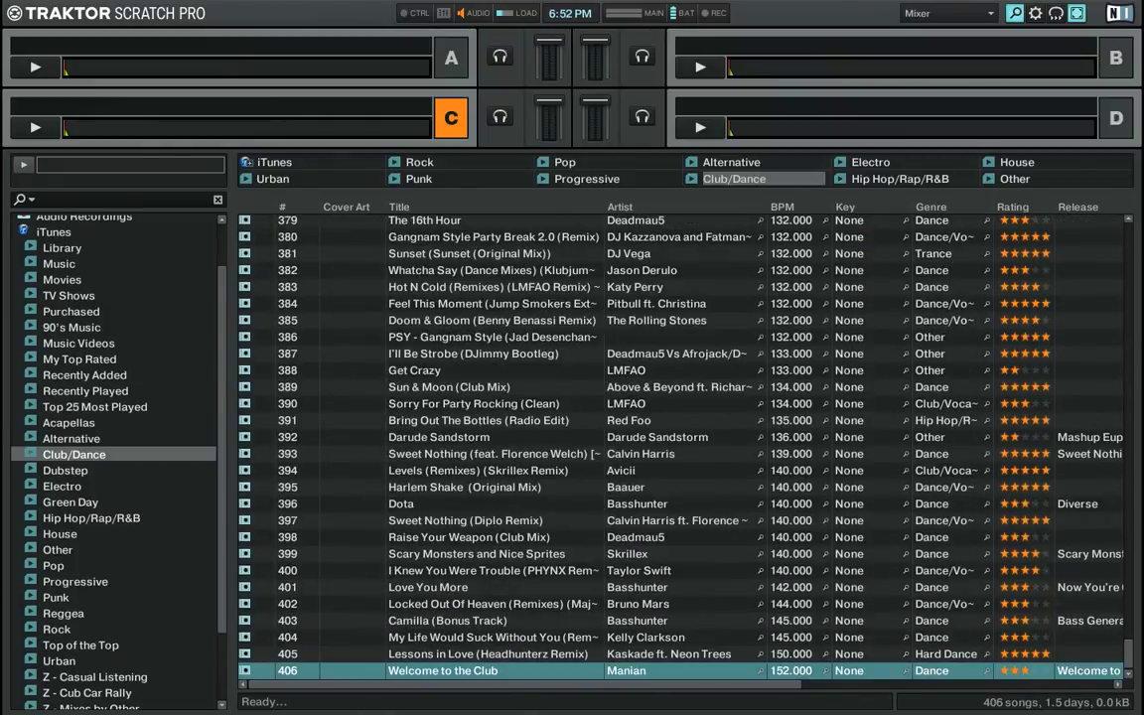
scroll(685, 447, up, 20)
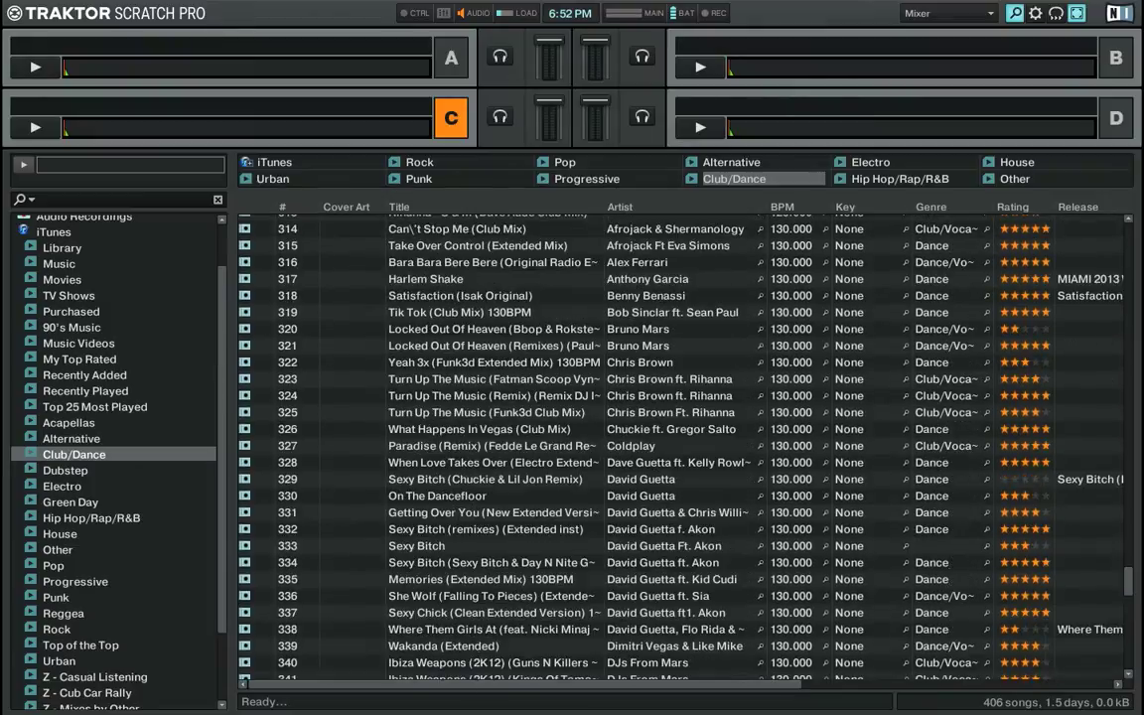
scroll(686, 447, down, 3)
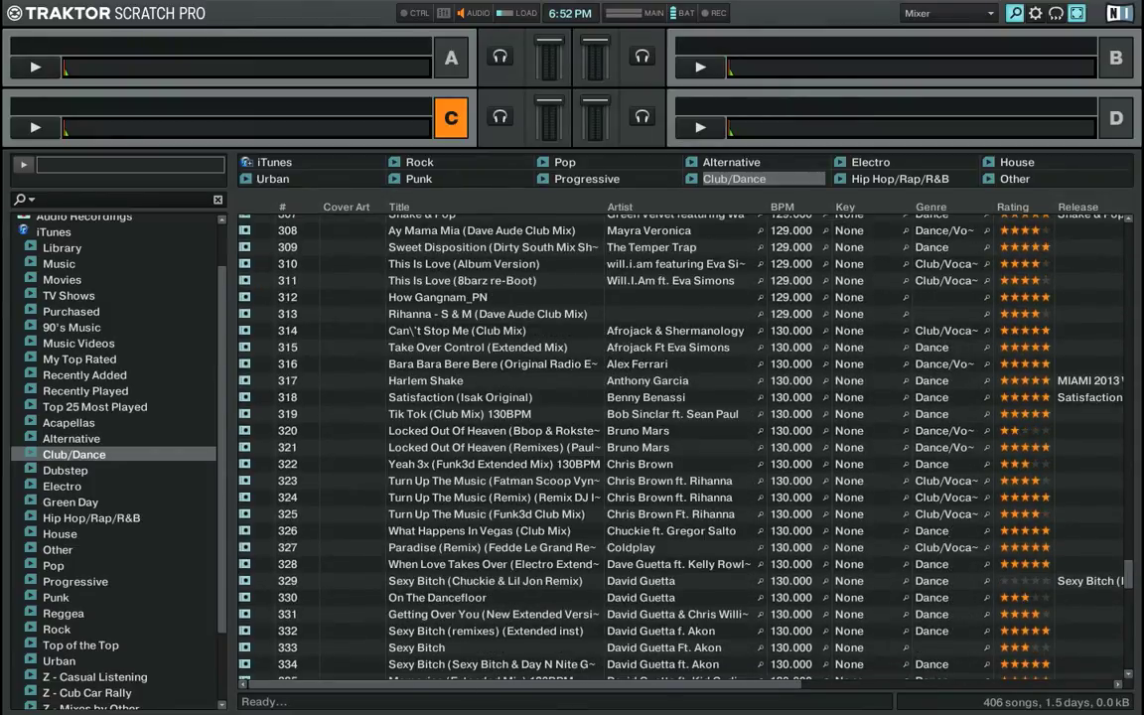
click(487, 598)
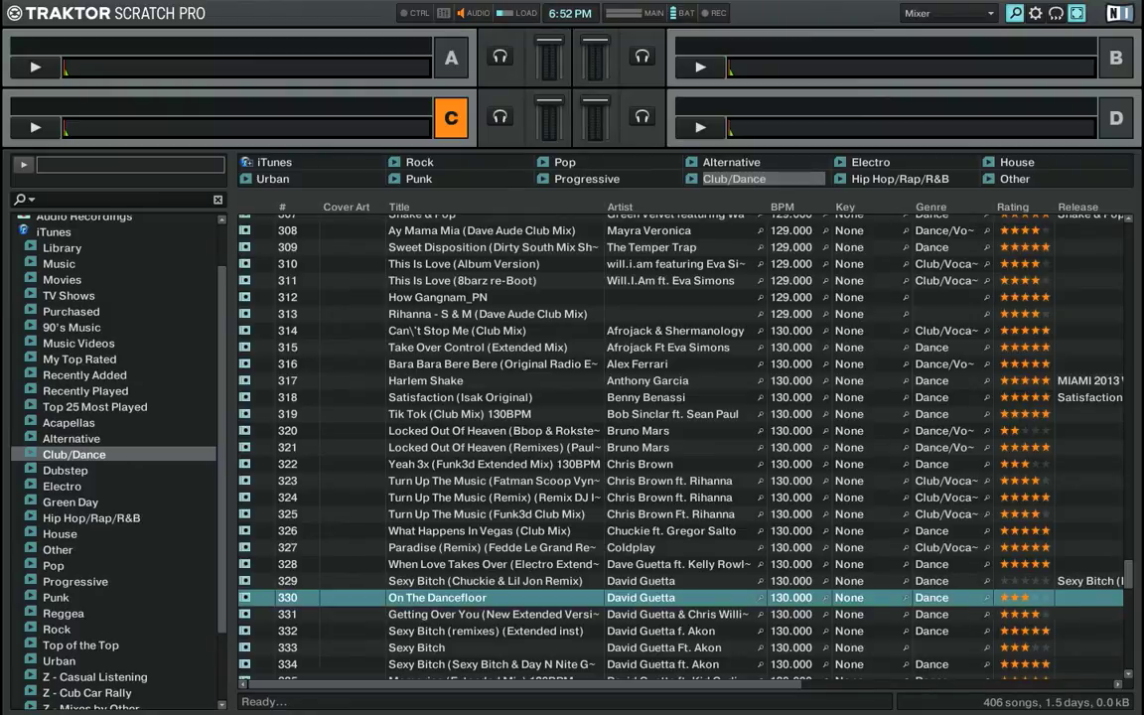
scroll(685, 447, down, 3)
scroll(686, 447, up, 15)
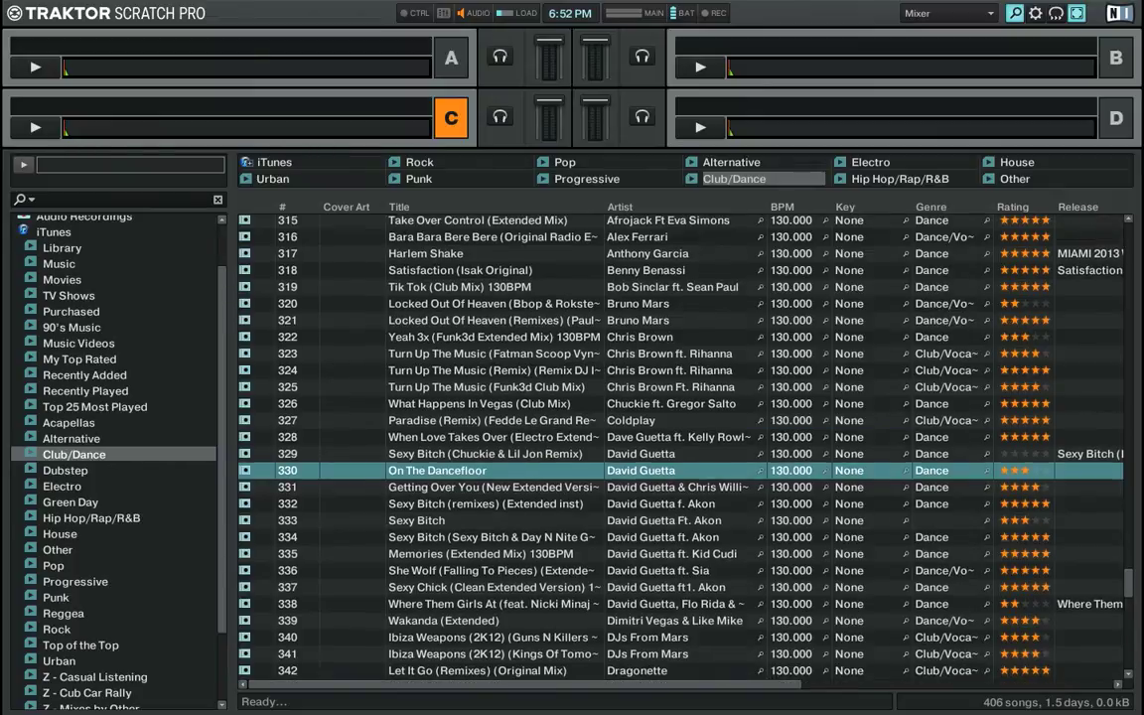
scroll(686, 447, up, 20)
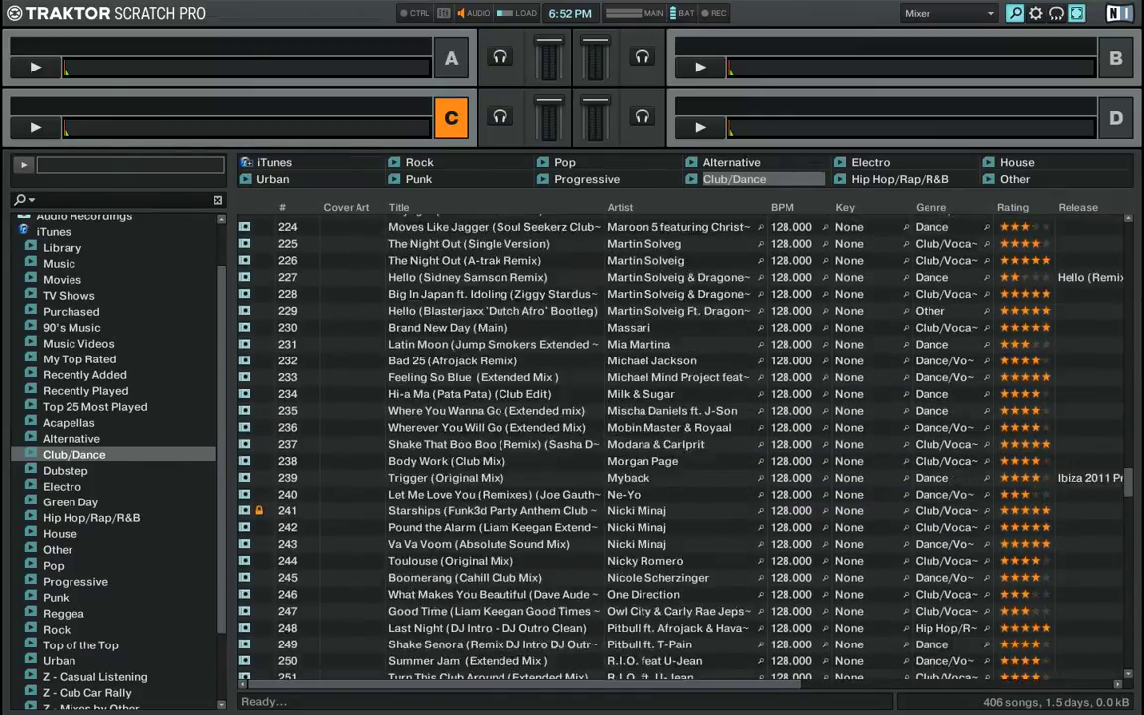
Open the Dubstep playlist followed by Electro, and look through the Electro tracks to the end of the list
key(Down)
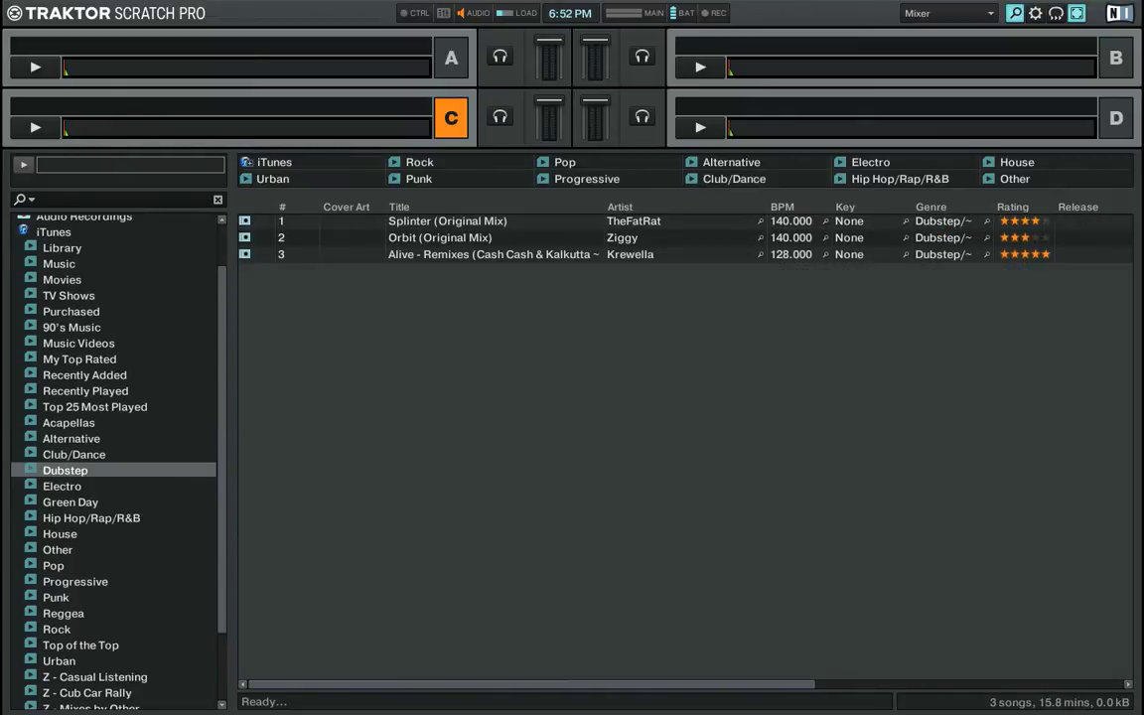
key(Down)
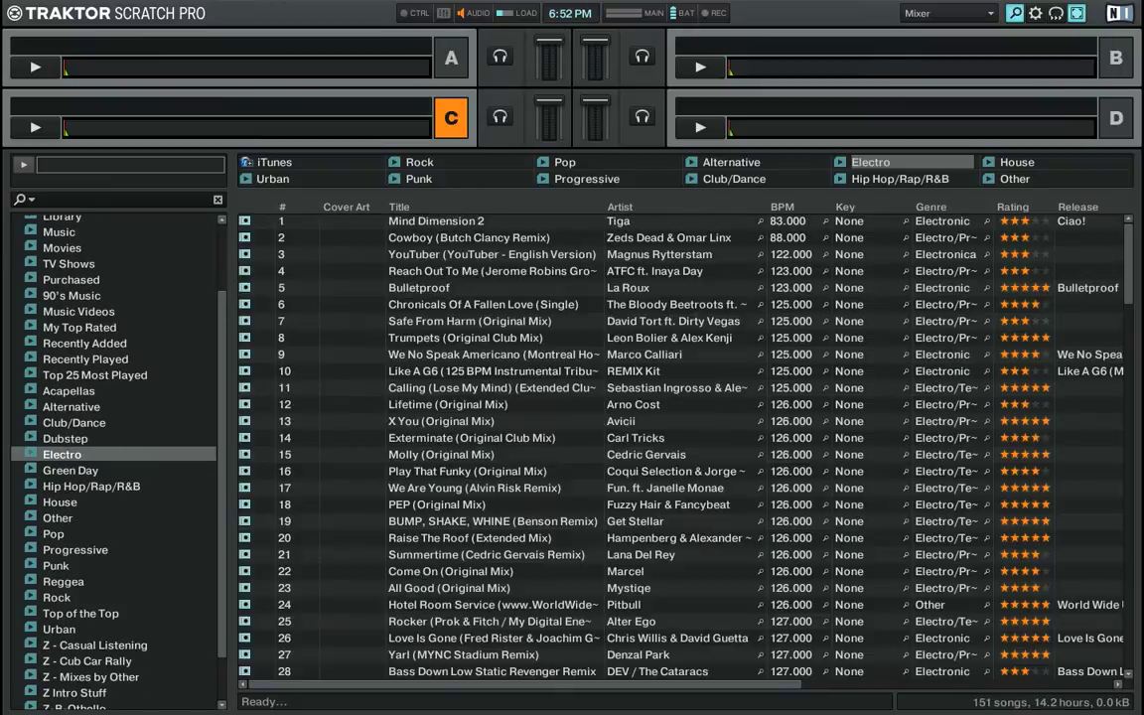
scroll(685, 447, down, 3)
scroll(685, 447, up, 3)
scroll(686, 447, down, 4)
scroll(686, 447, down, 20)
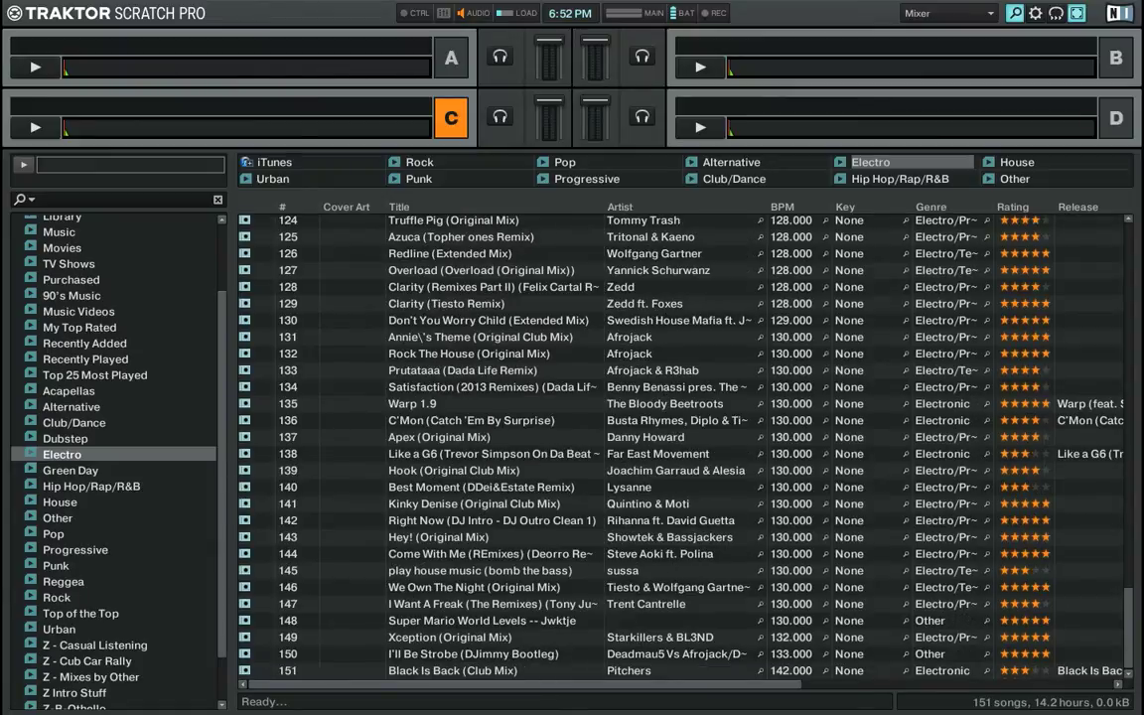
View the iTunes playlists Club/Dance, Electro, Green Day and Hip Hop/Rap/R&B in that order
key(Up)
key(Up)
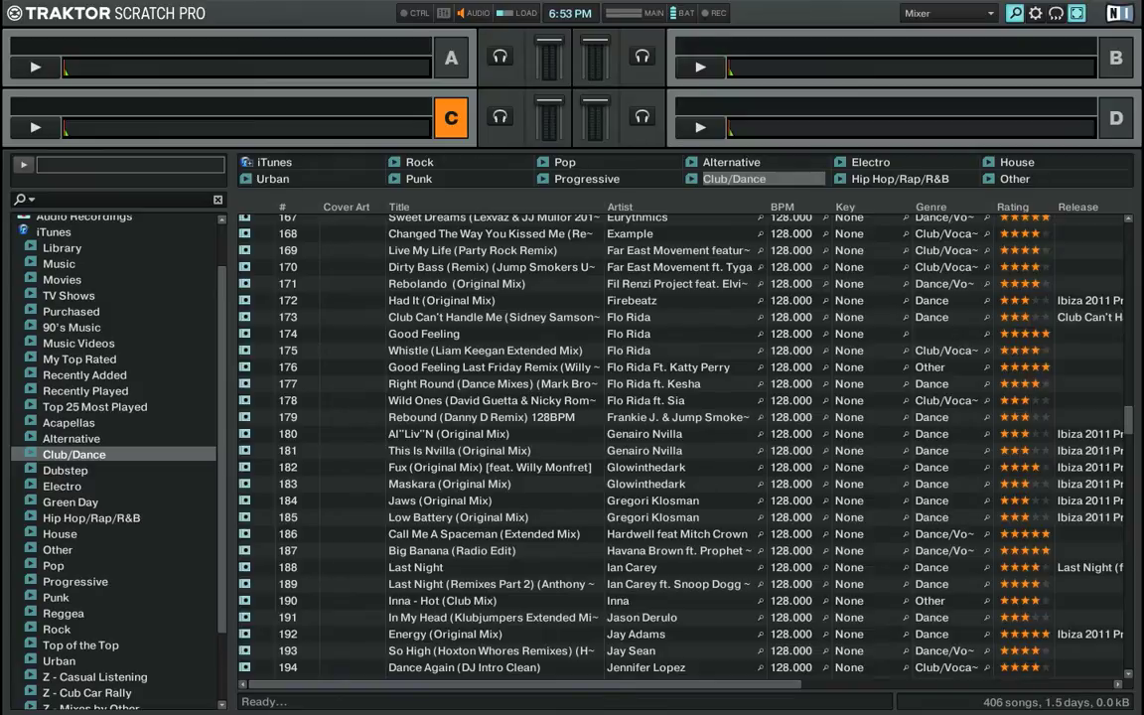
click(871, 162)
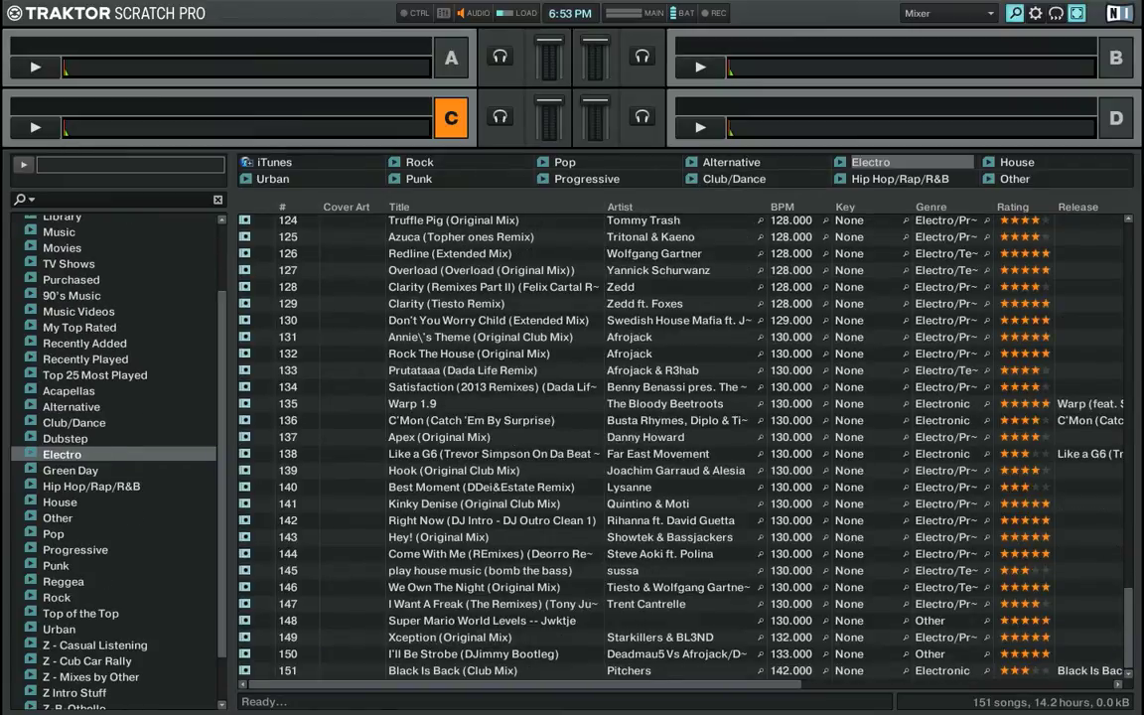
key(Down)
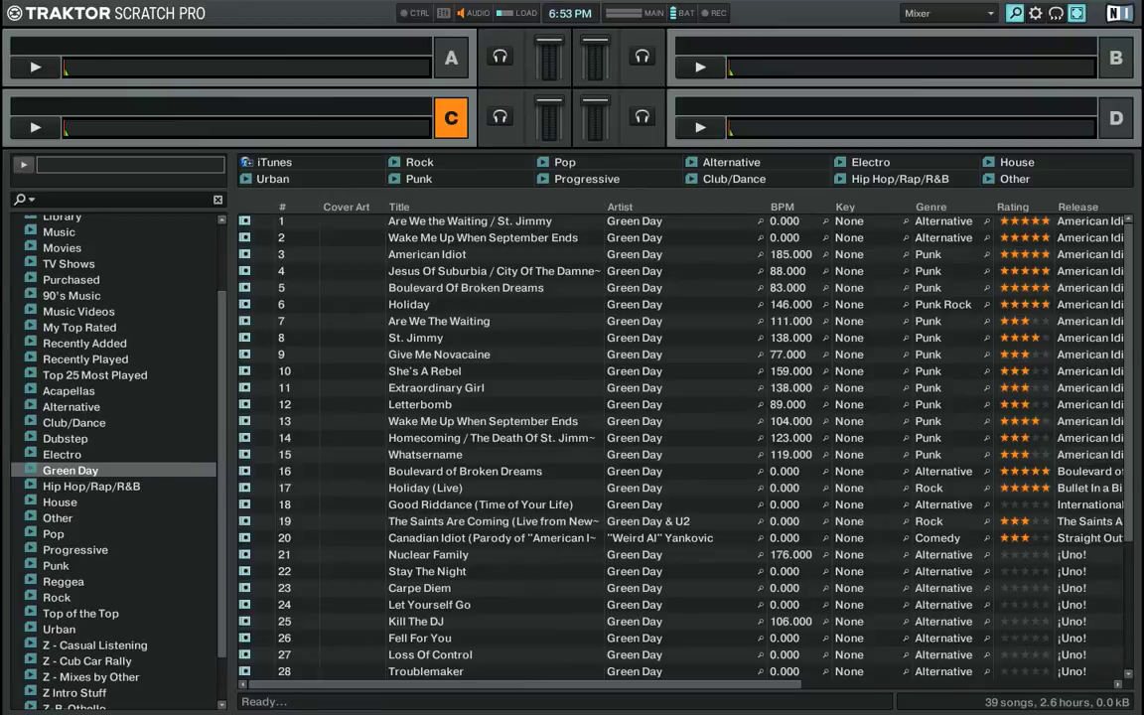
key(Down)
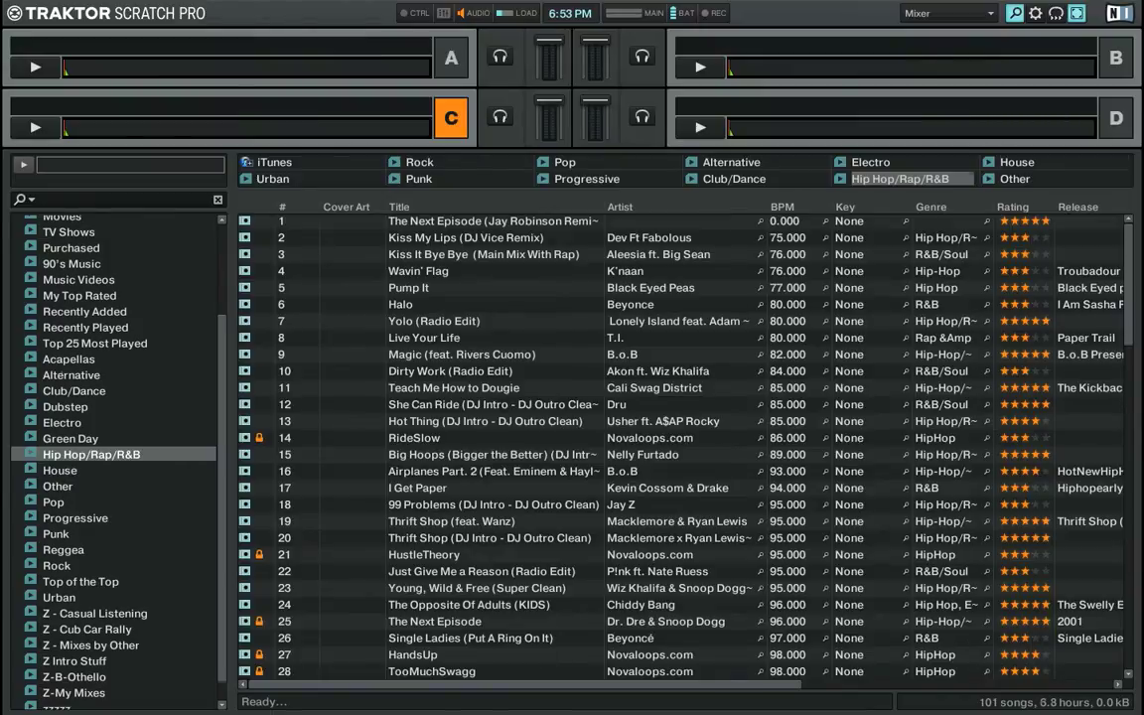
Open the House playlist from the favorites, look through it and select the track Notorious
click(1017, 161)
scroll(684, 447, down, 5)
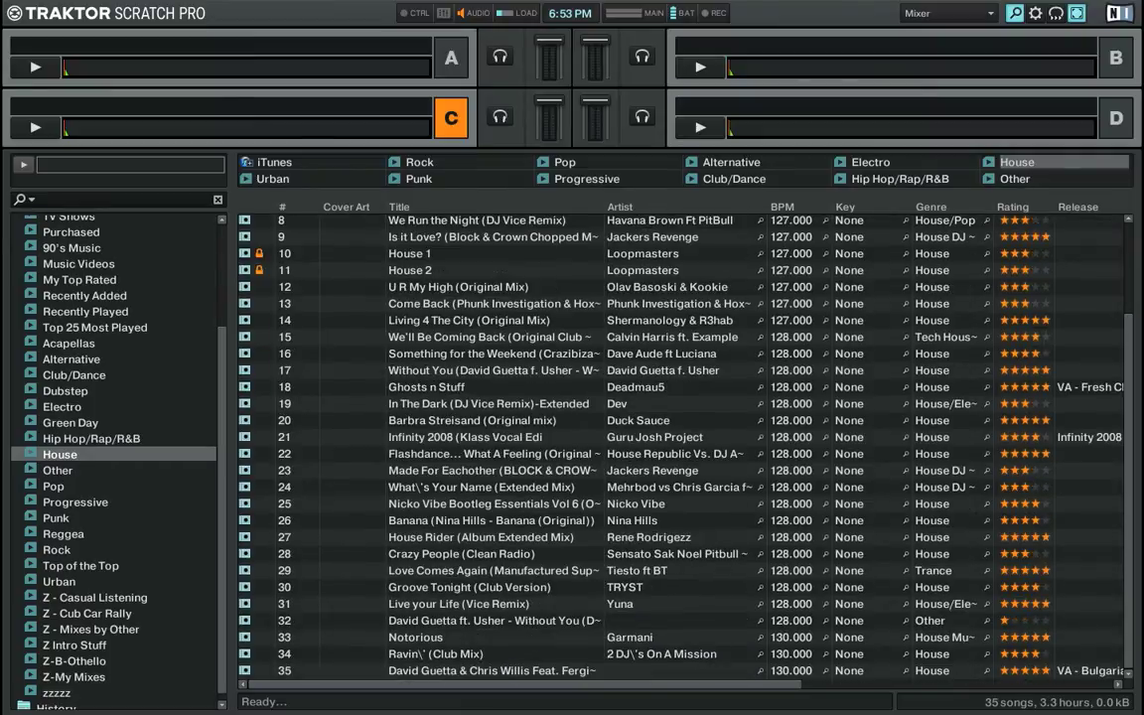
scroll(680, 445, up, 3)
scroll(681, 445, down, 3)
click(495, 637)
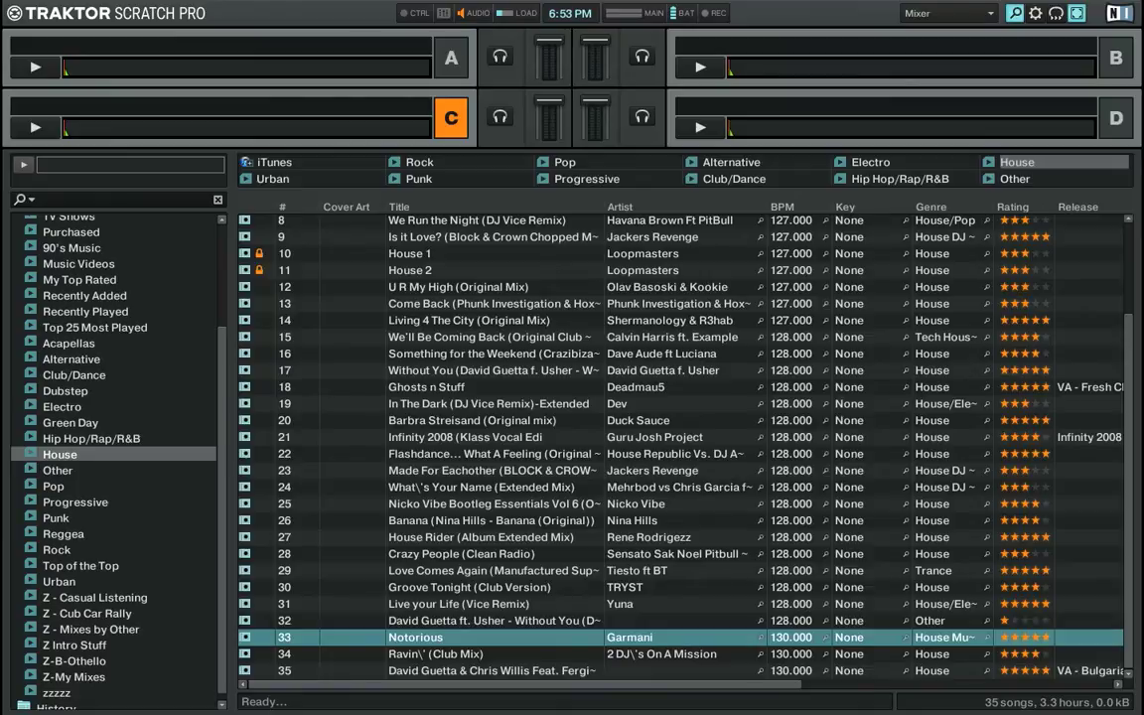
Open the Other playlist from the favorites and look through its tracks down to the last one and back up
click(1017, 179)
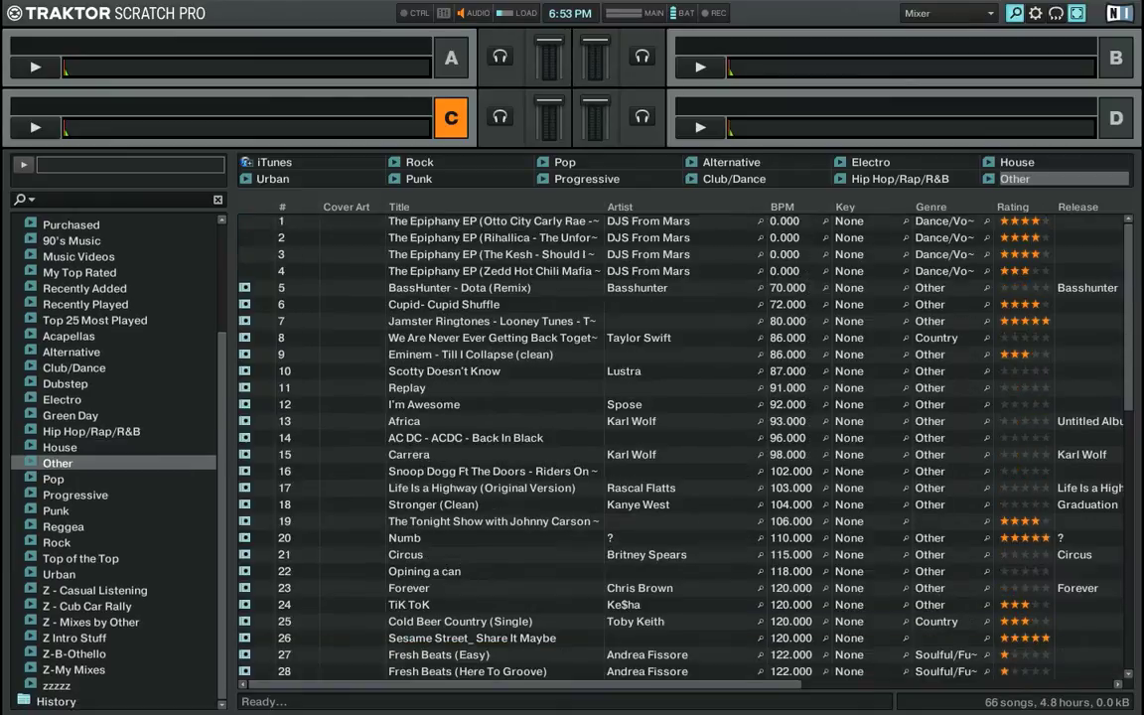
scroll(681, 445, down, 8)
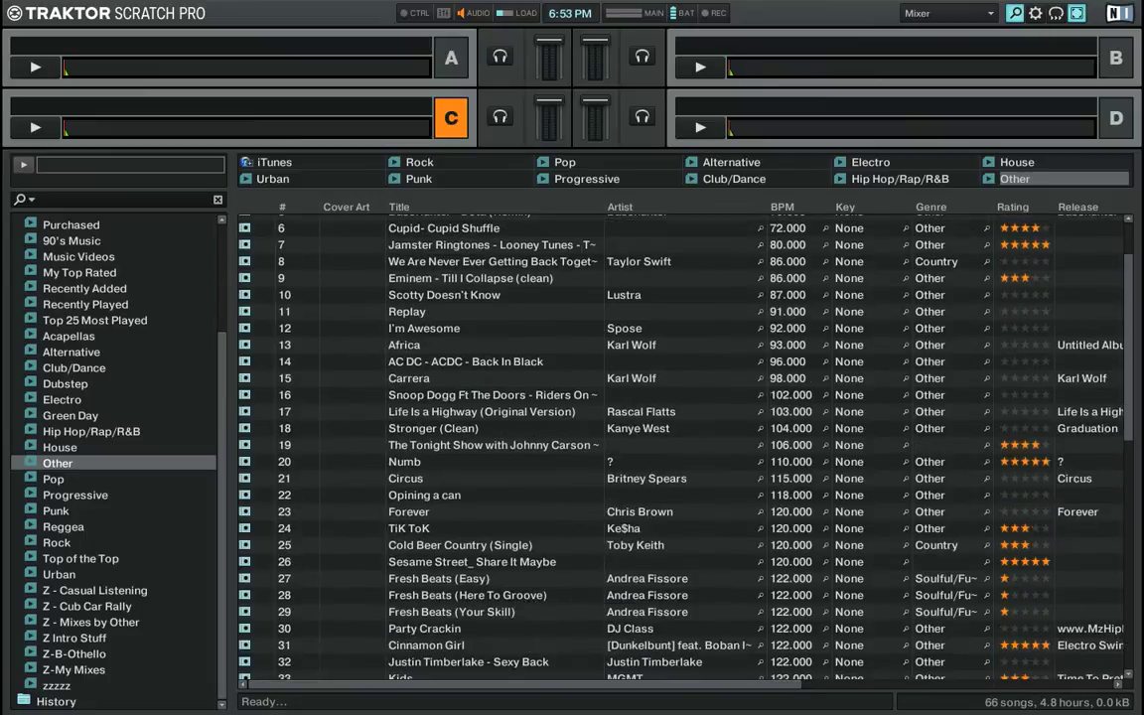
scroll(680, 445, down, 5)
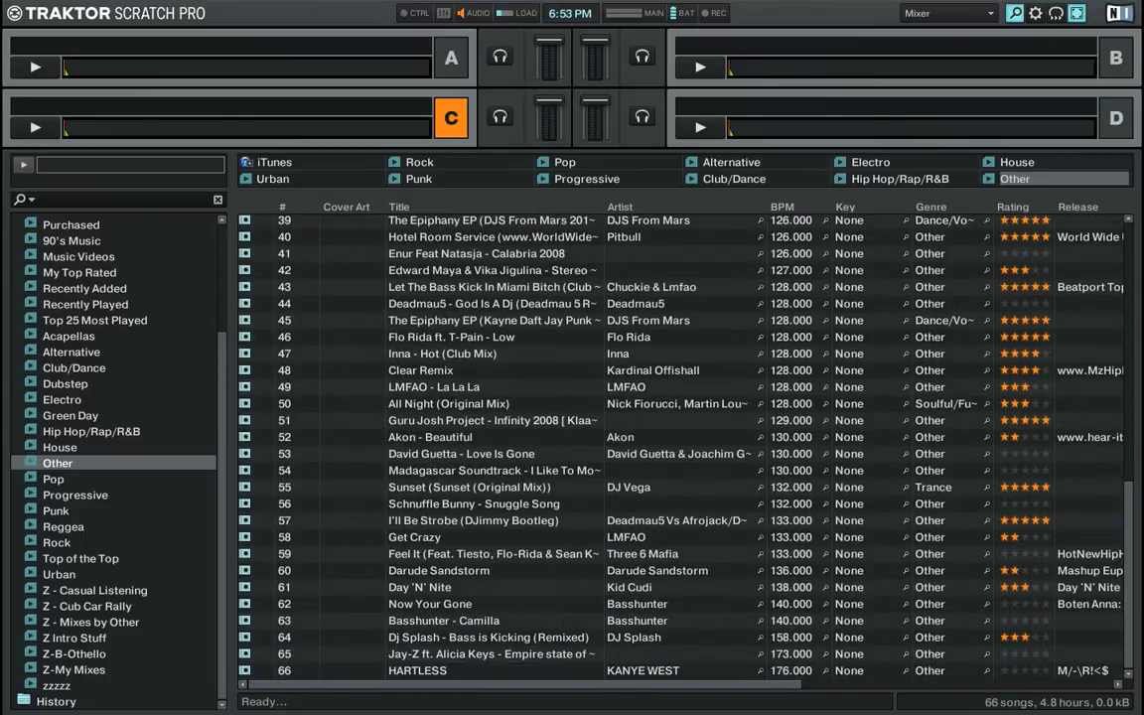
scroll(680, 445, up, 4)
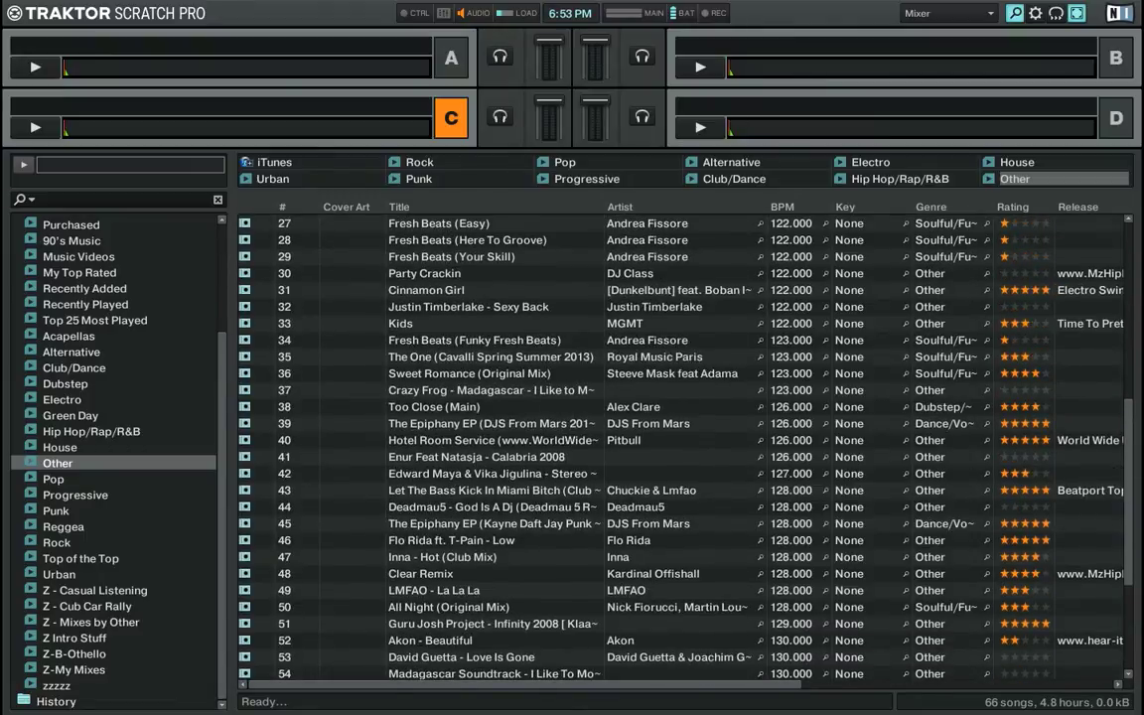
scroll(680, 445, up, 6)
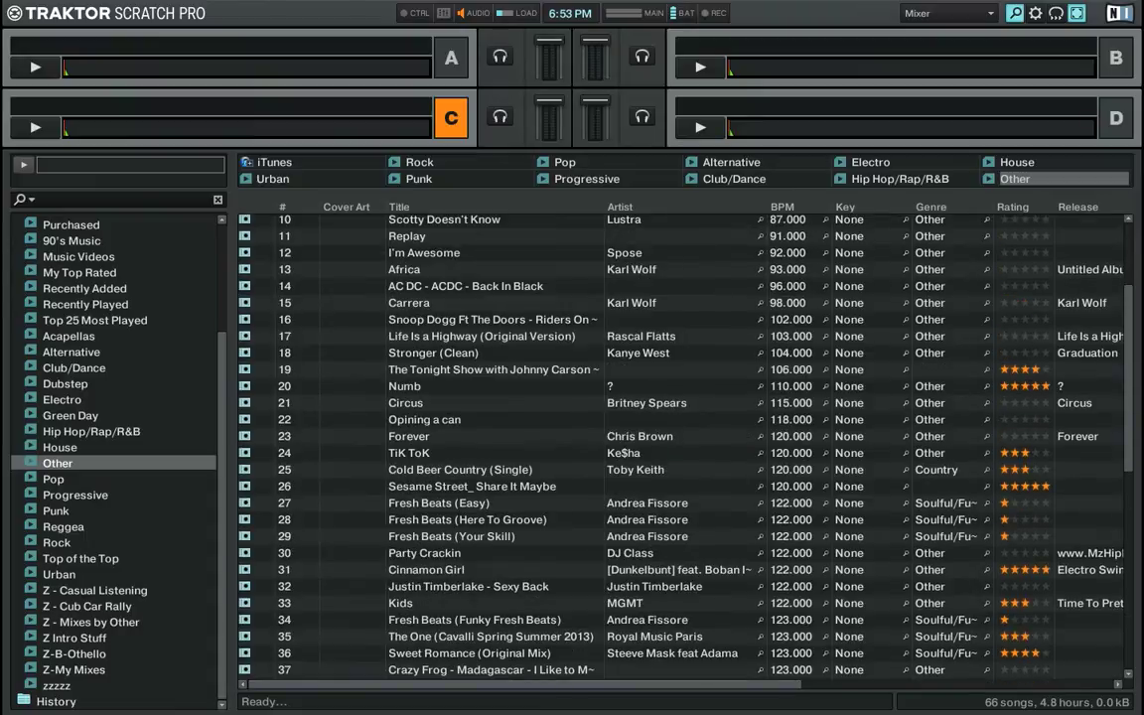
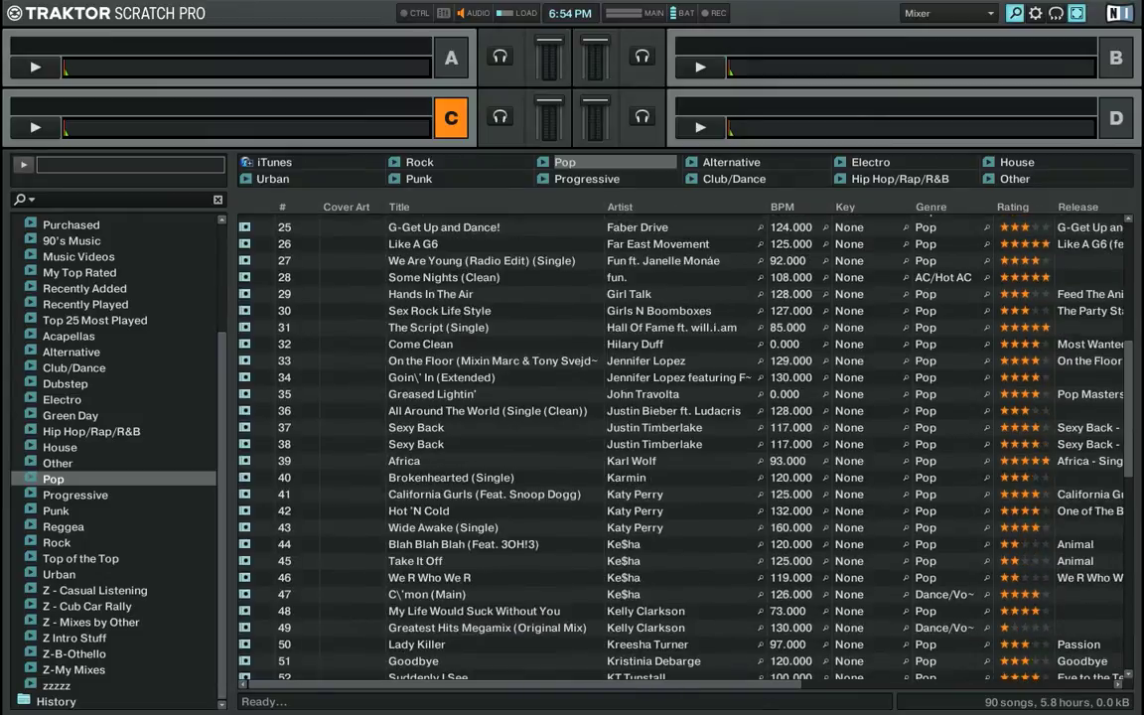
In the Pop playlist, select the tracks C'mon (Main), Good Time (Main Version) and Can't Hold Us (Radio Edit) one after another
click(475, 433)
click(475, 416)
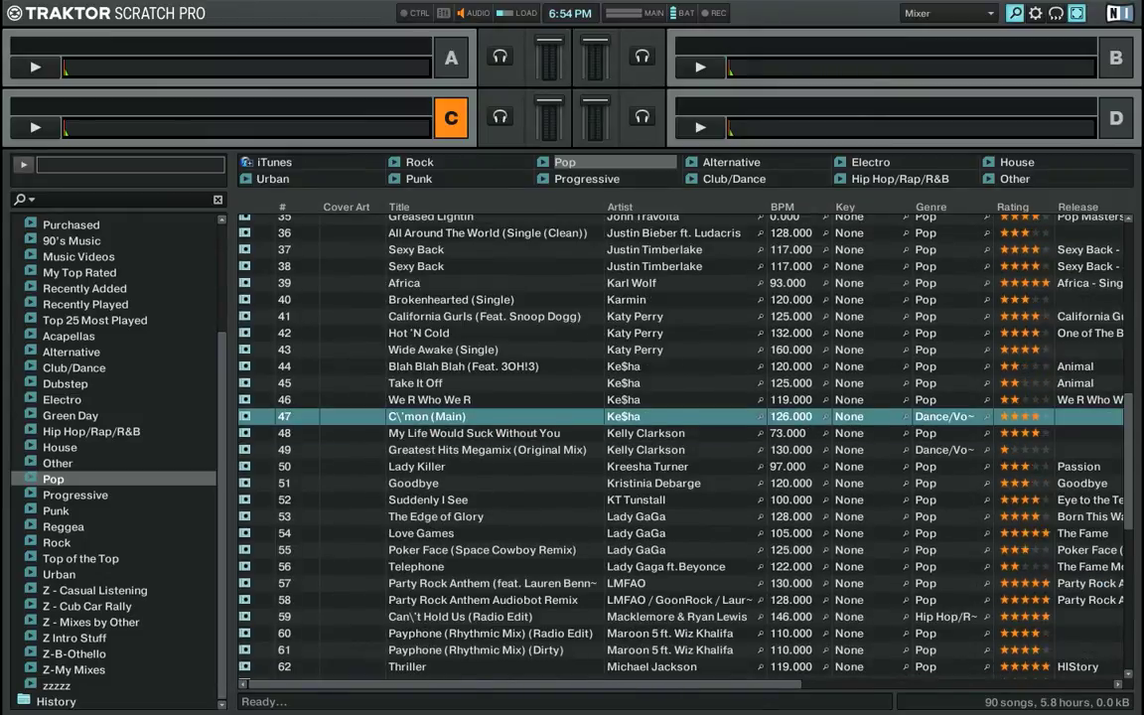
scroll(681, 447, down, 6)
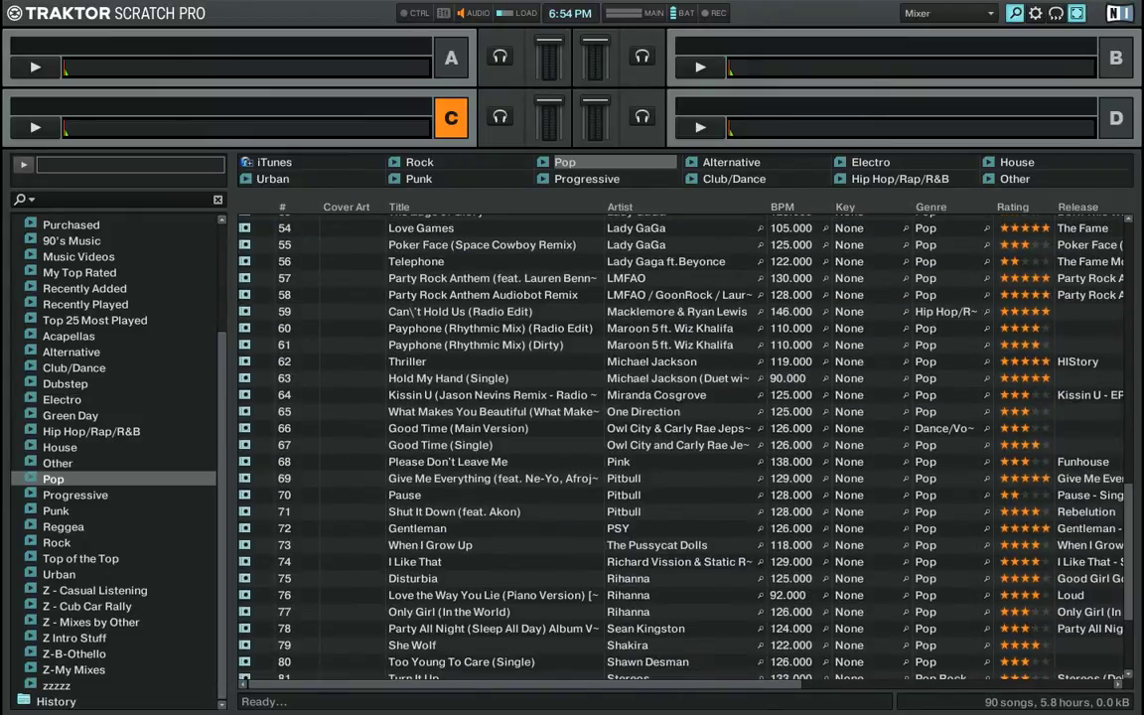
click(474, 429)
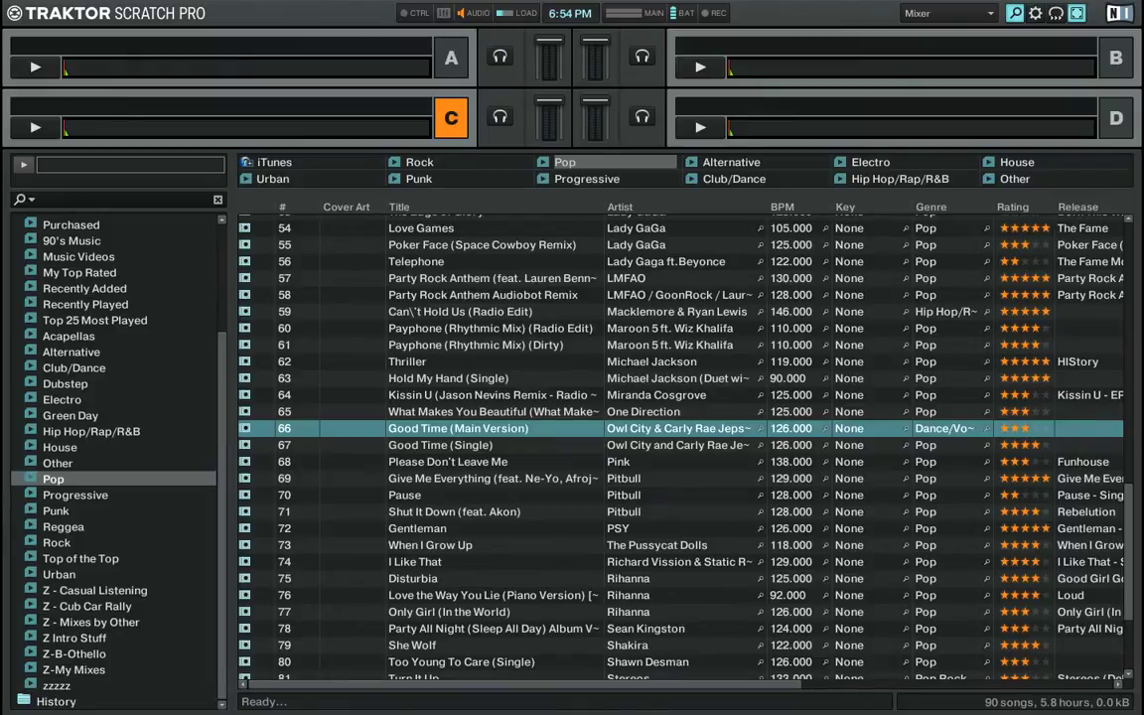
click(475, 312)
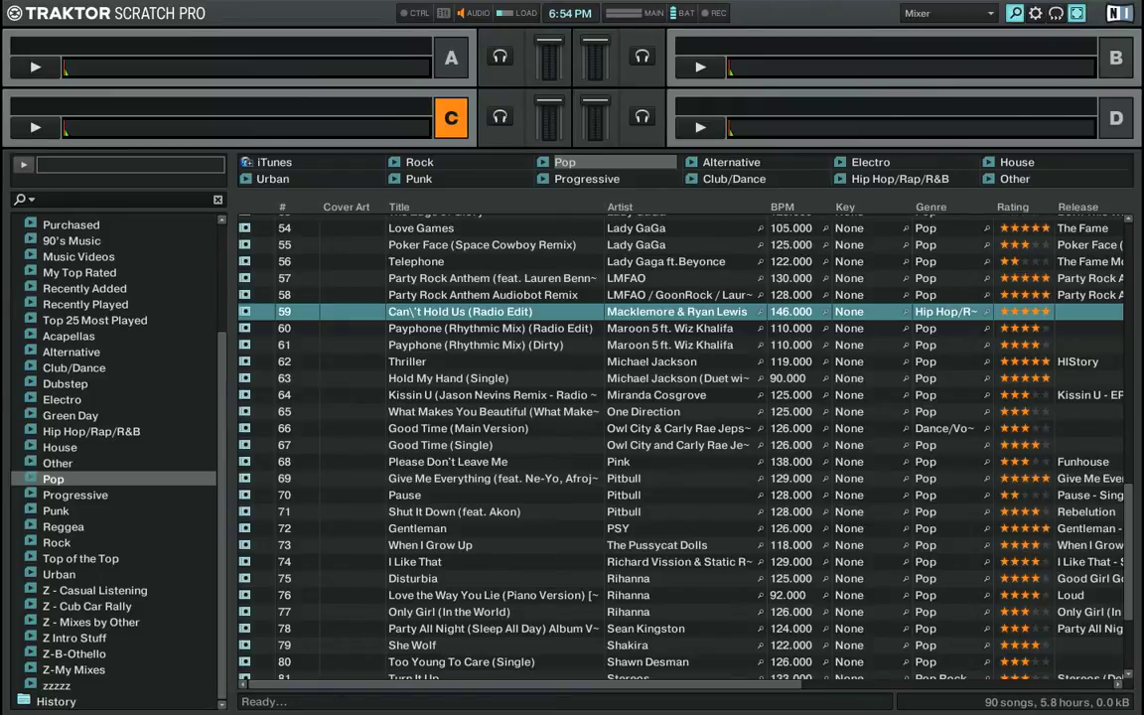
View the Progressive, Punk, Reggea and Rock playlists one after another
click(587, 178)
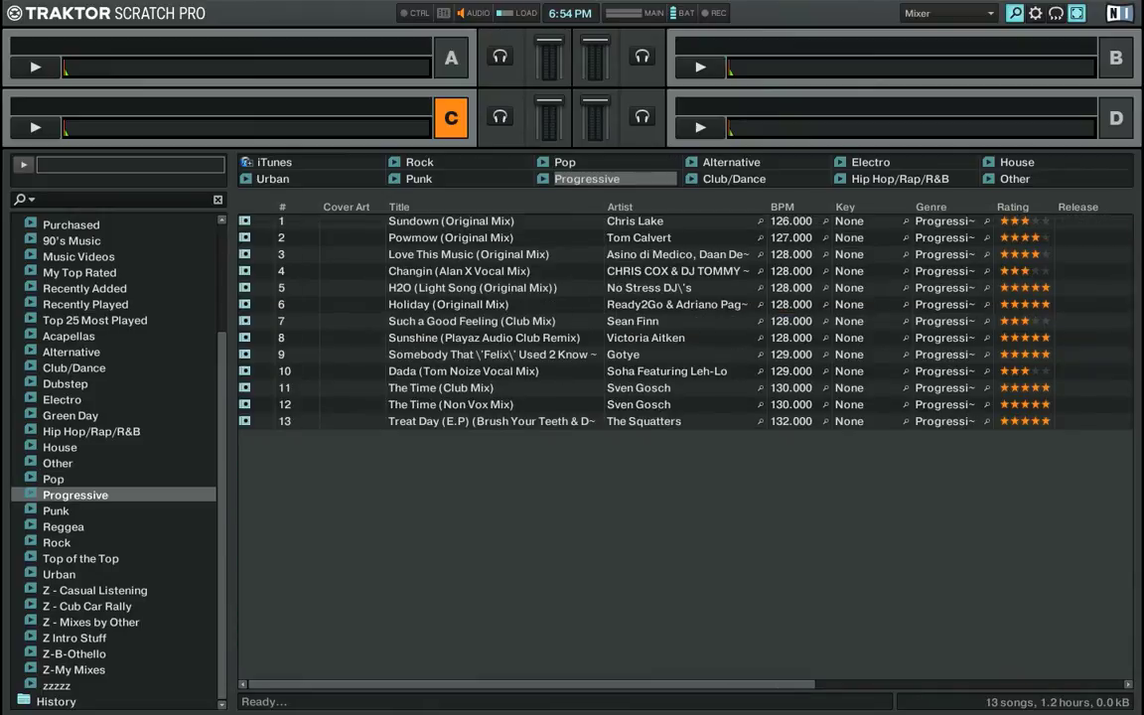
click(419, 178)
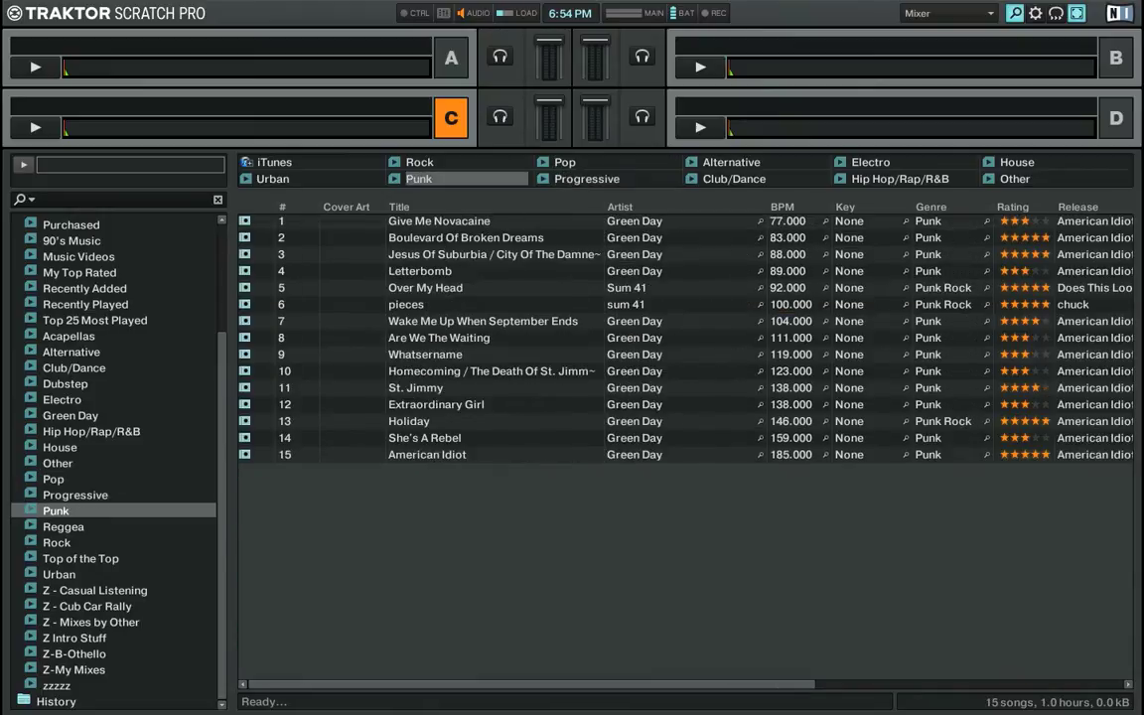
click(63, 526)
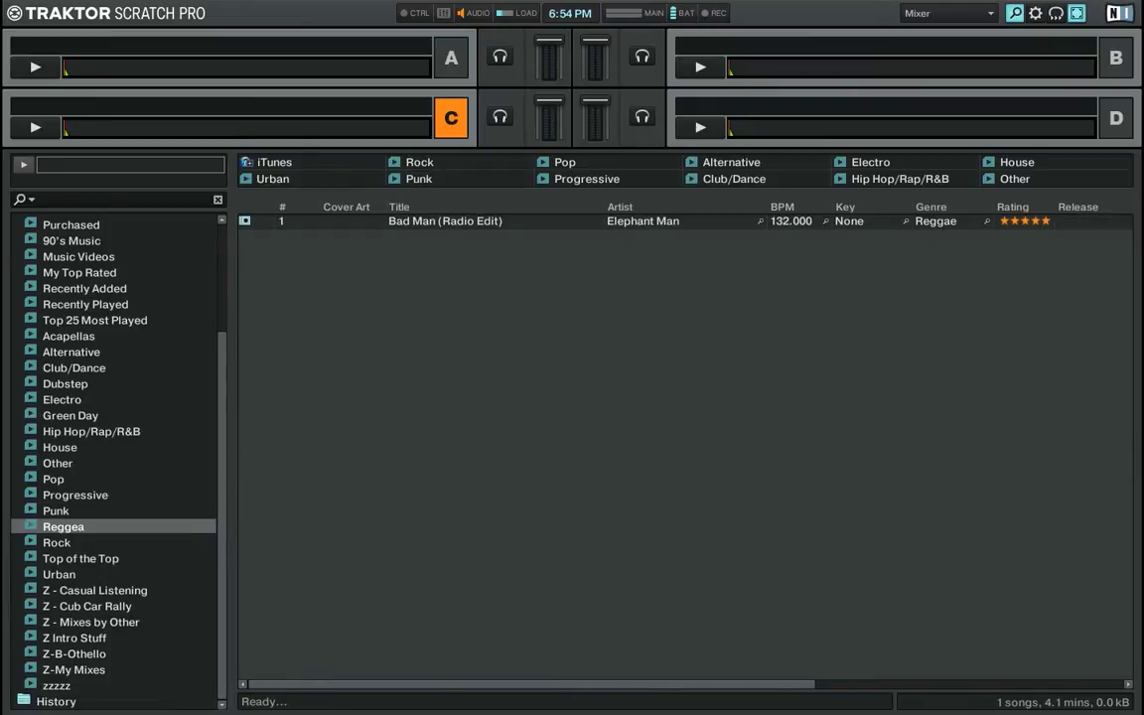
click(56, 542)
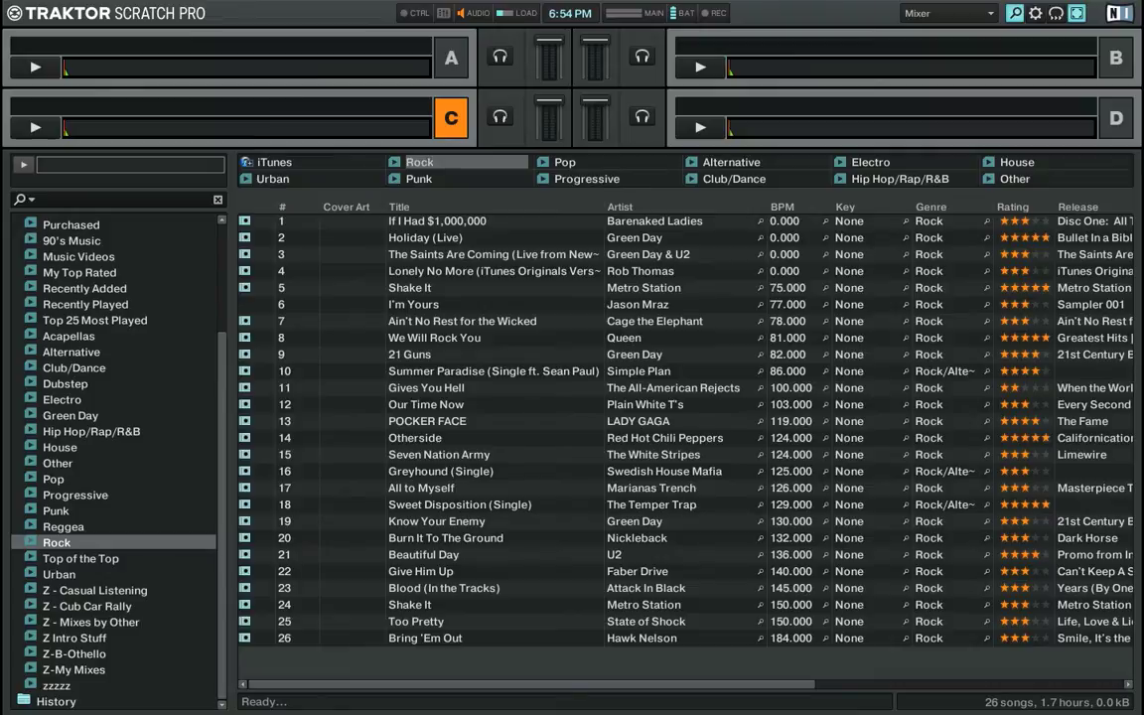
Open the Top of the Top playlist under iTunes and look through its five-star tracks
click(80, 558)
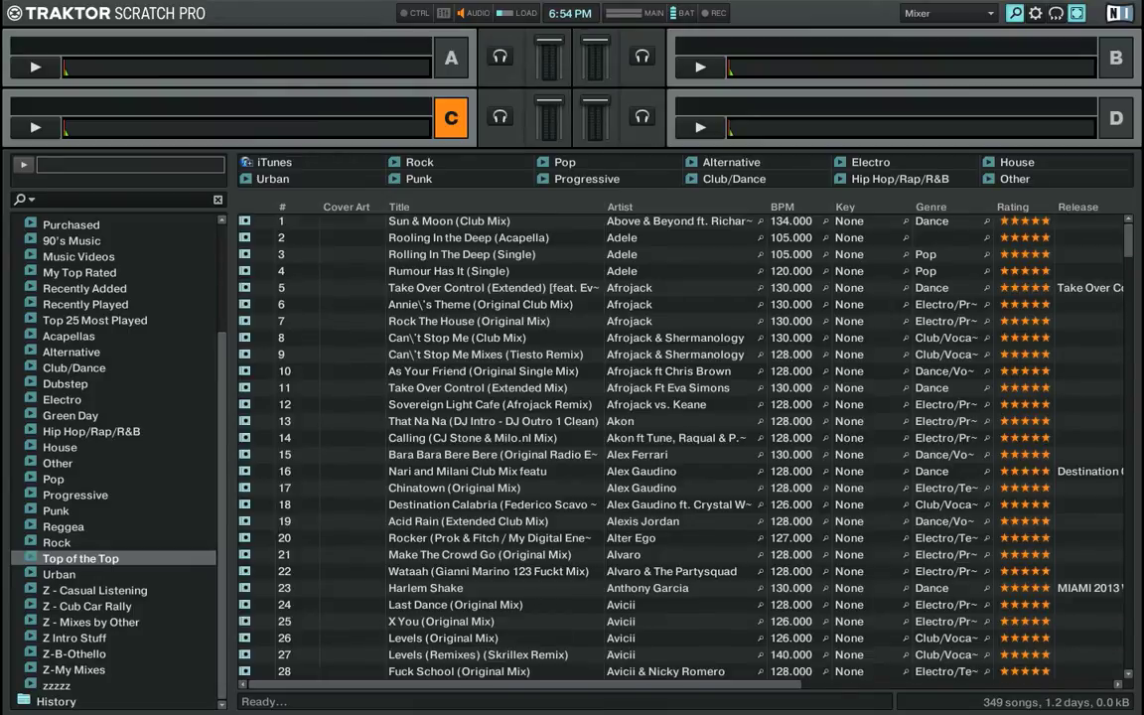
scroll(636, 447, down, 20)
scroll(636, 446, down, 15)
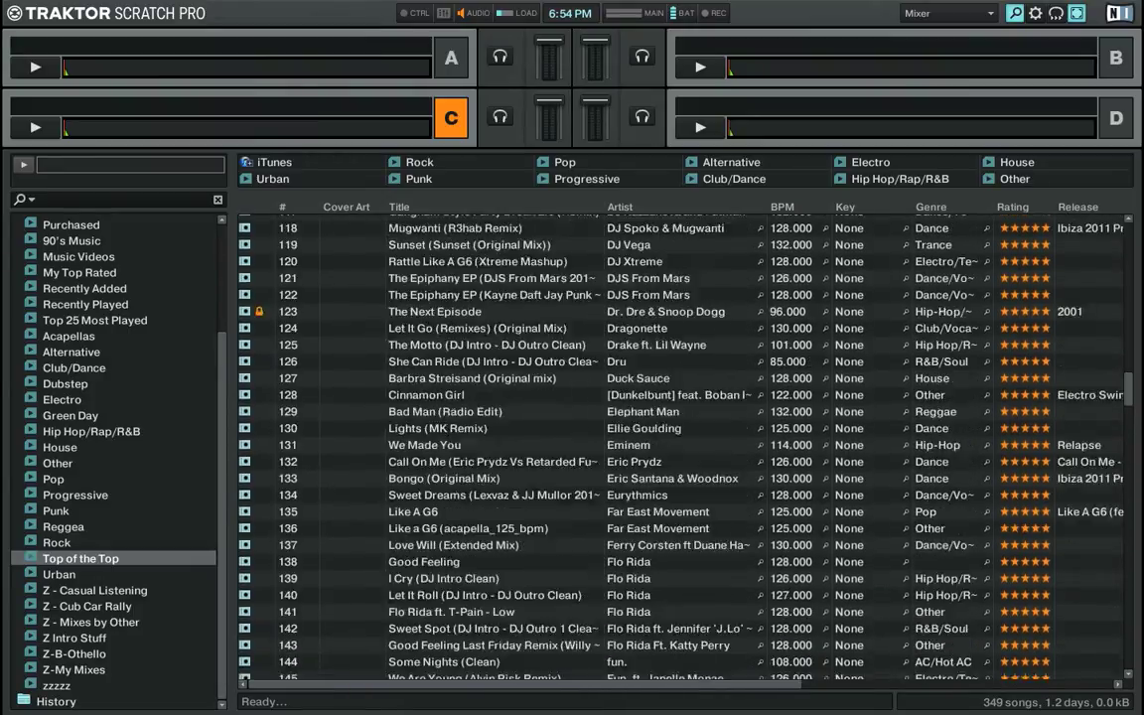
scroll(636, 447, up, 10)
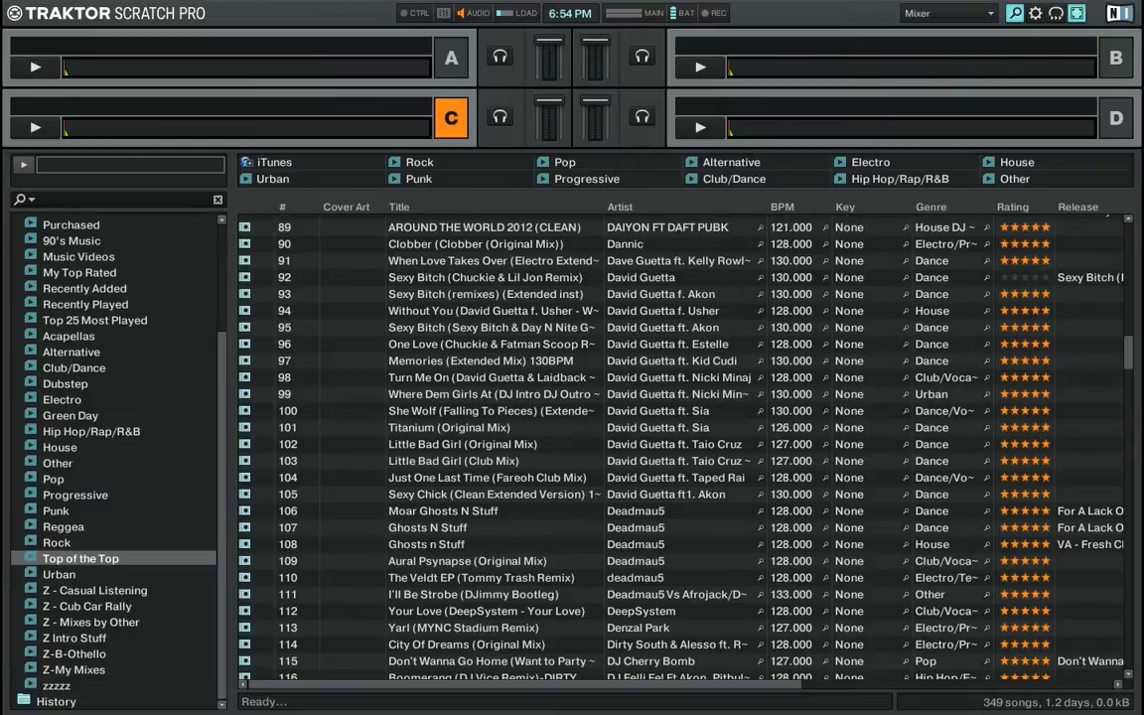
scroll(636, 447, down, 7)
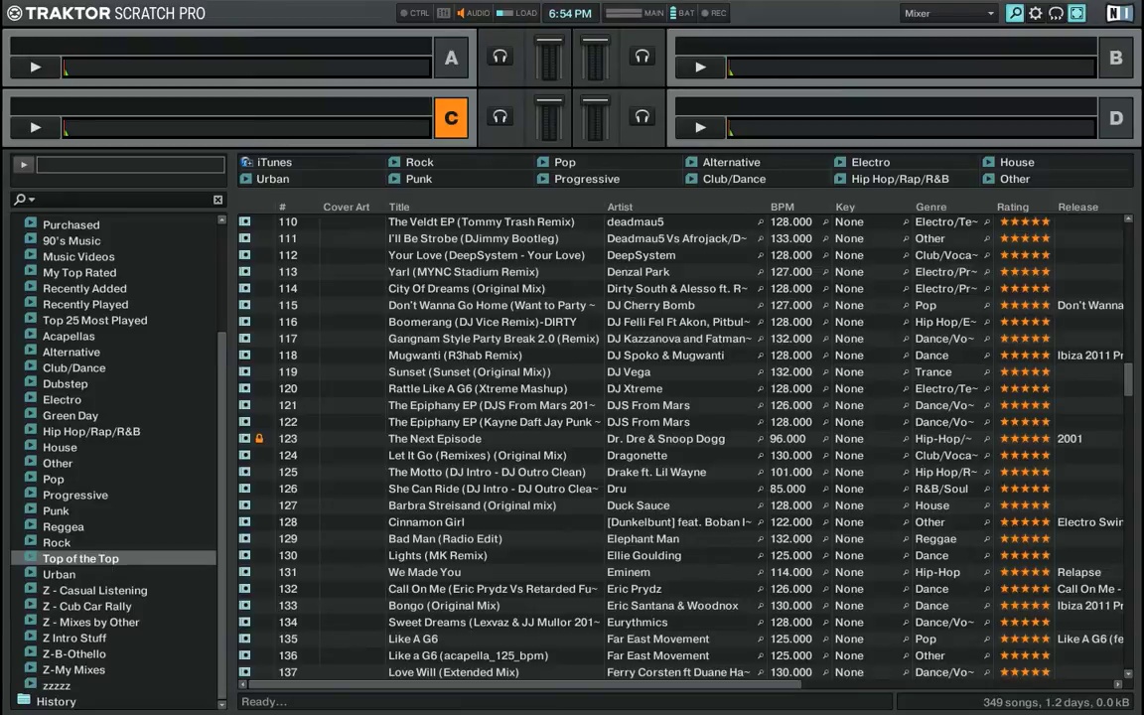
scroll(636, 447, up, 17)
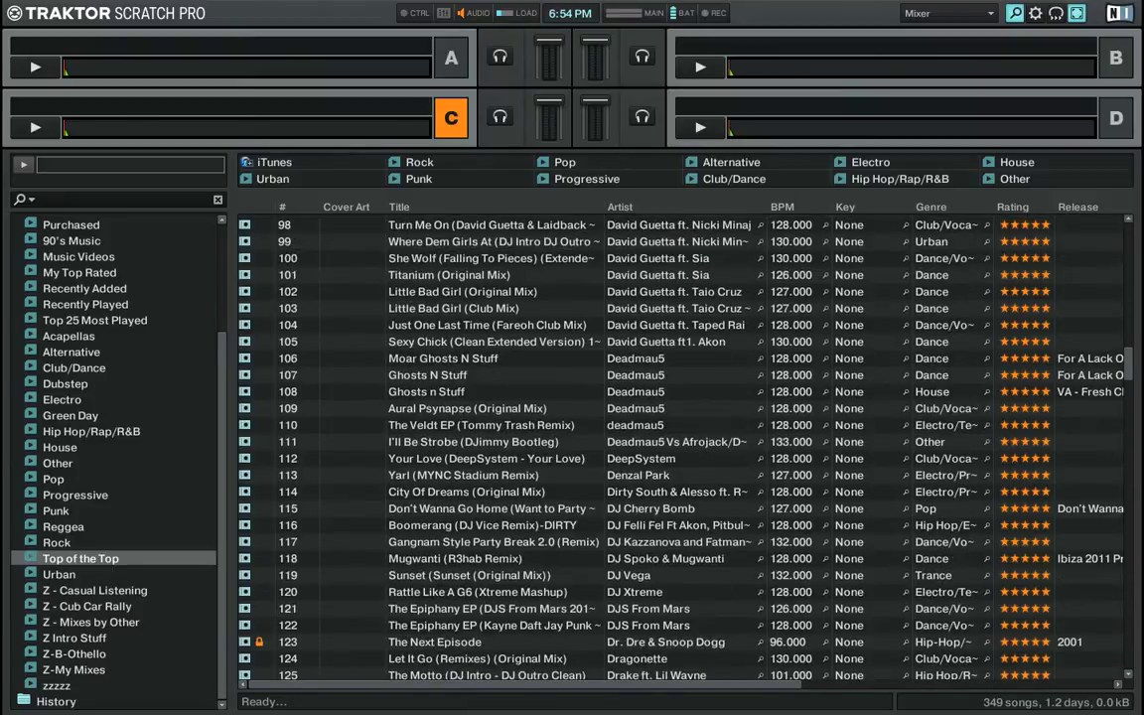
scroll(636, 447, up, 15)
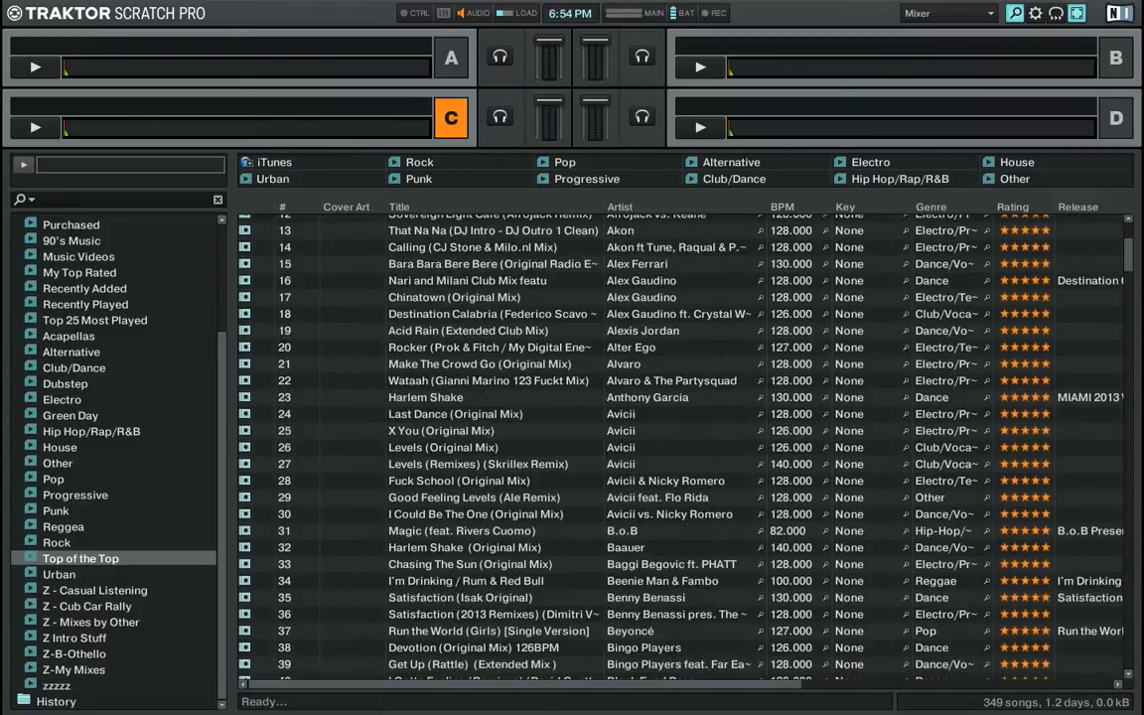
Look further down the Top of the Top playlist to the tracks around number 245
scroll(635, 447, down, 20)
scroll(636, 447, down, 20)
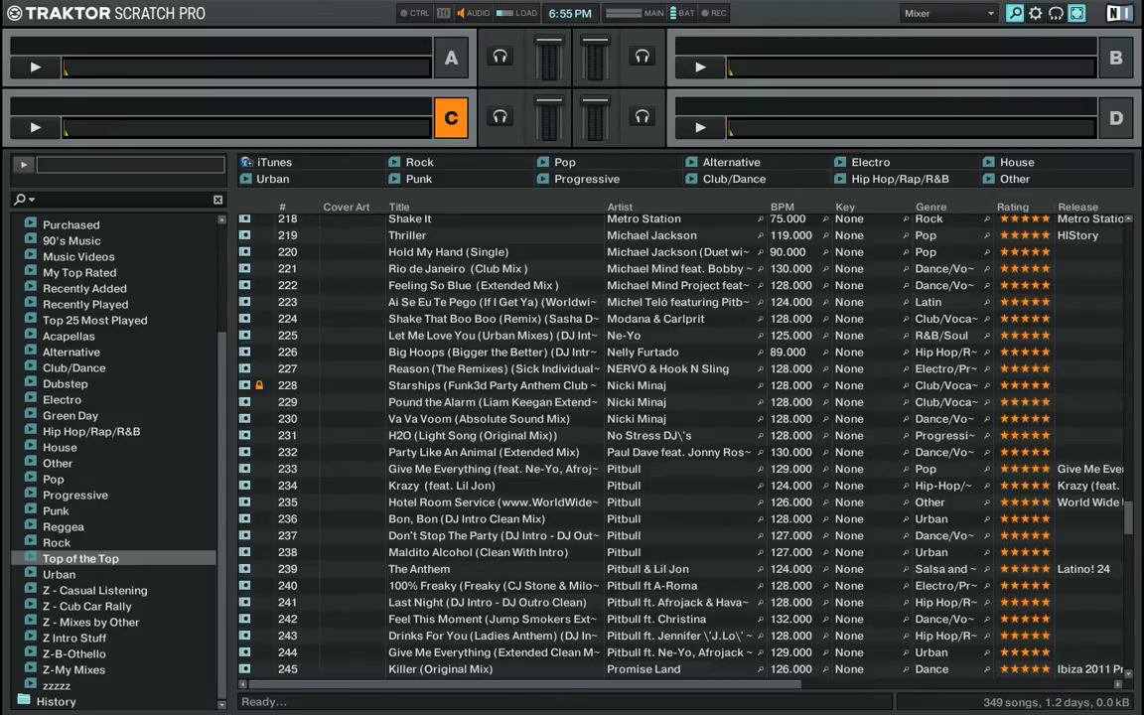
scroll(635, 447, down, 8)
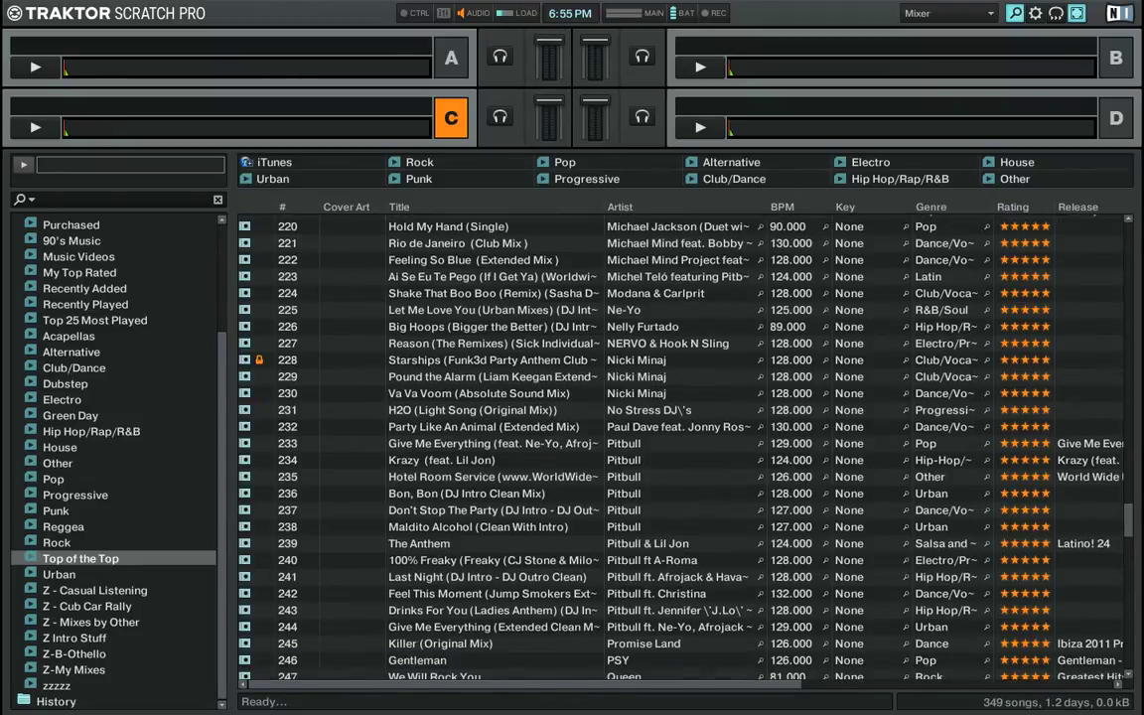
Open the Urban playlist from the favorites and look through its tracks from the first to the last
click(273, 179)
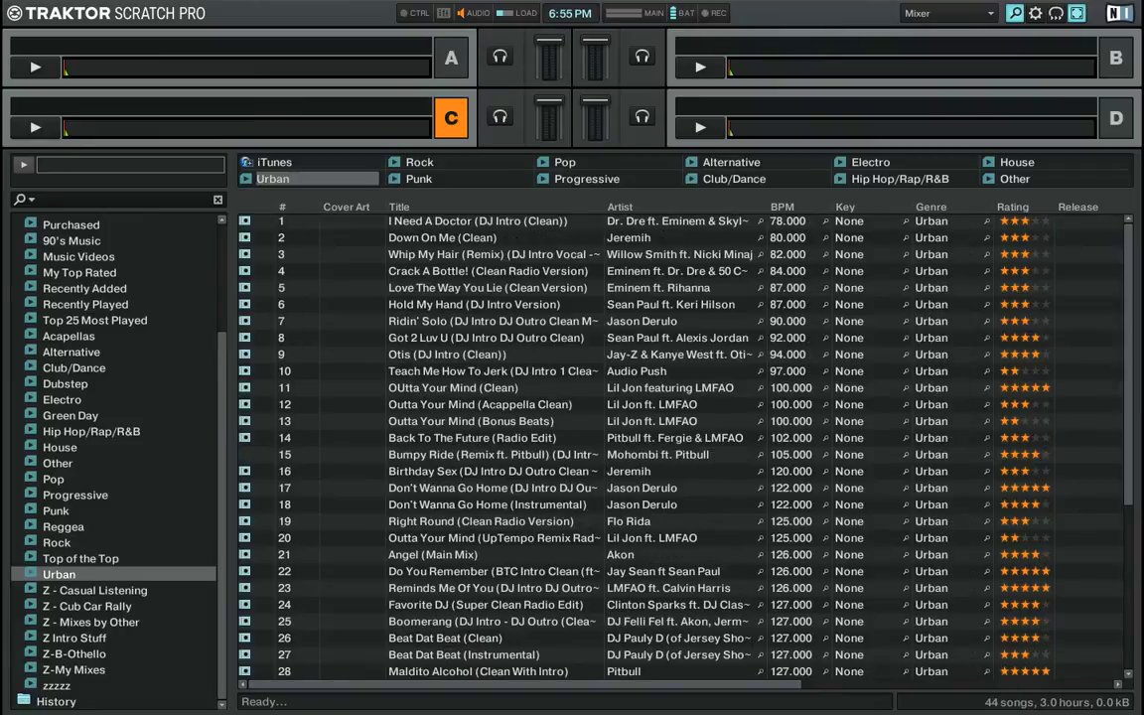
scroll(636, 447, down, 3)
scroll(635, 447, up, 3)
scroll(635, 447, down, 5)
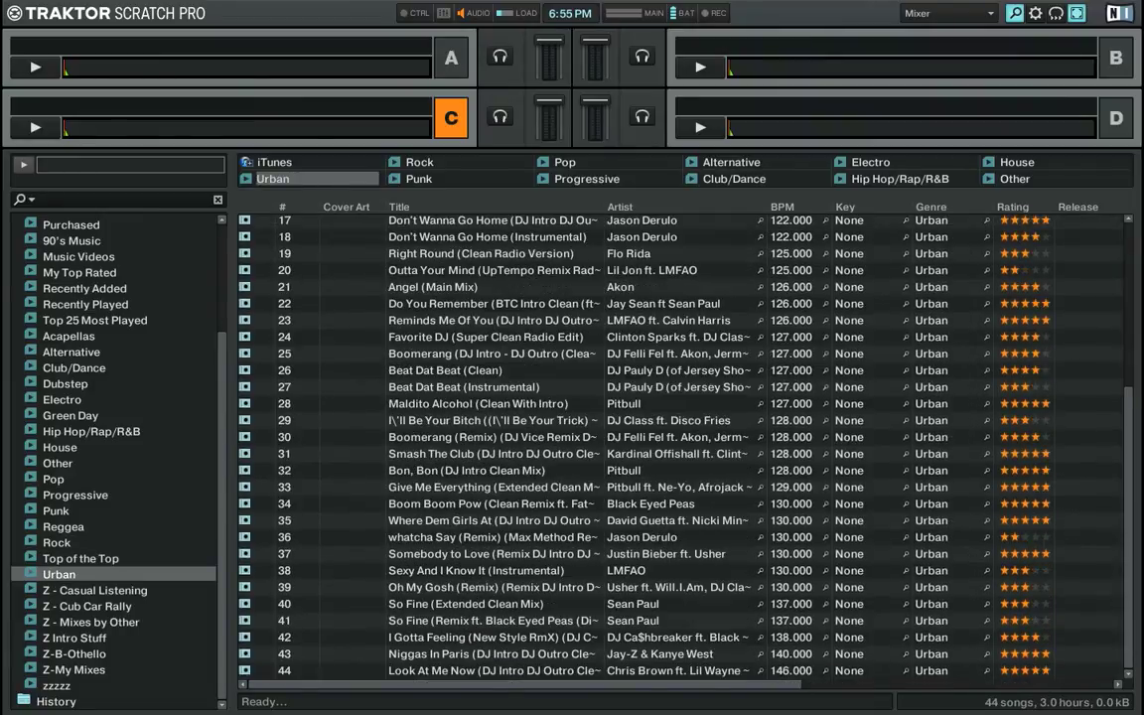
scroll(635, 447, up, 5)
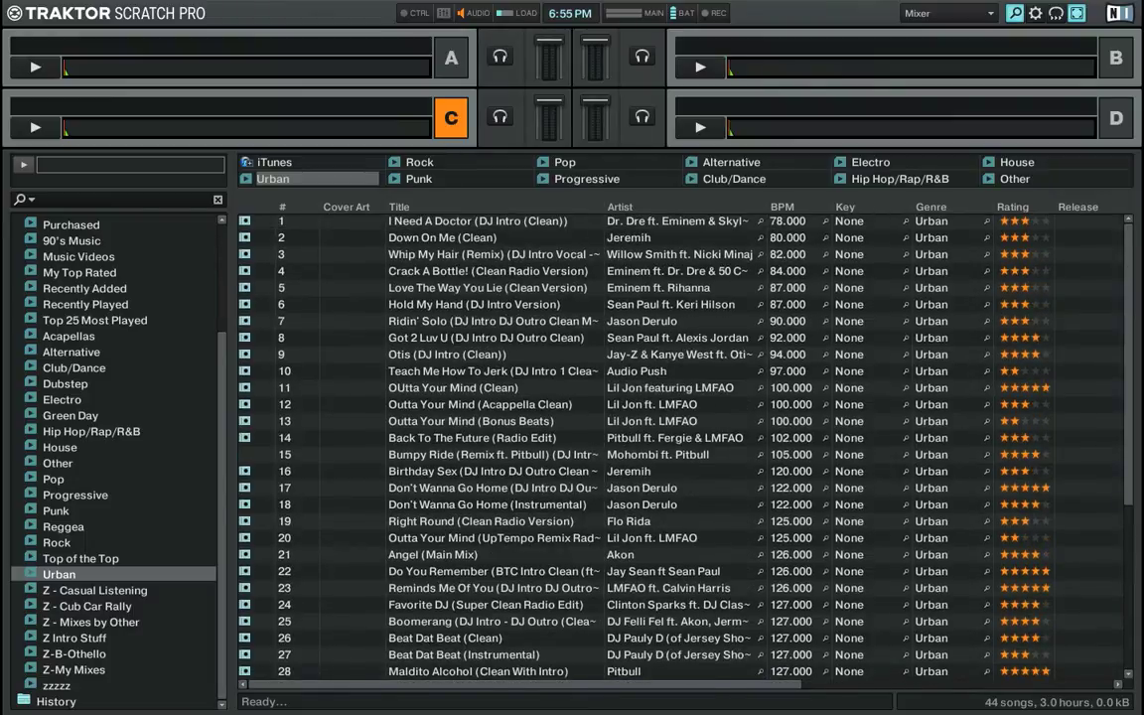
scroll(636, 447, down, 5)
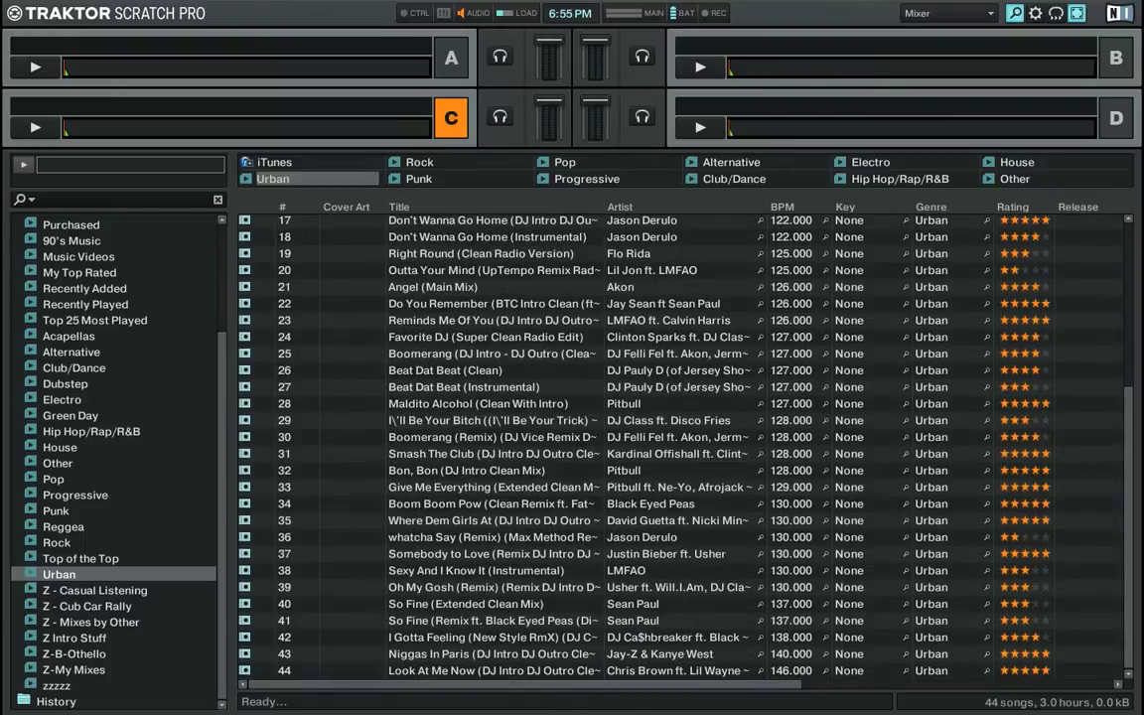
View the Z - Casual Listening, Z - Cub Car Rally, Z - Mixes by Other, Z Intro Stuff, Z-B-Othello, Z-My Mixes and zzzzz playlists in turn
click(94, 590)
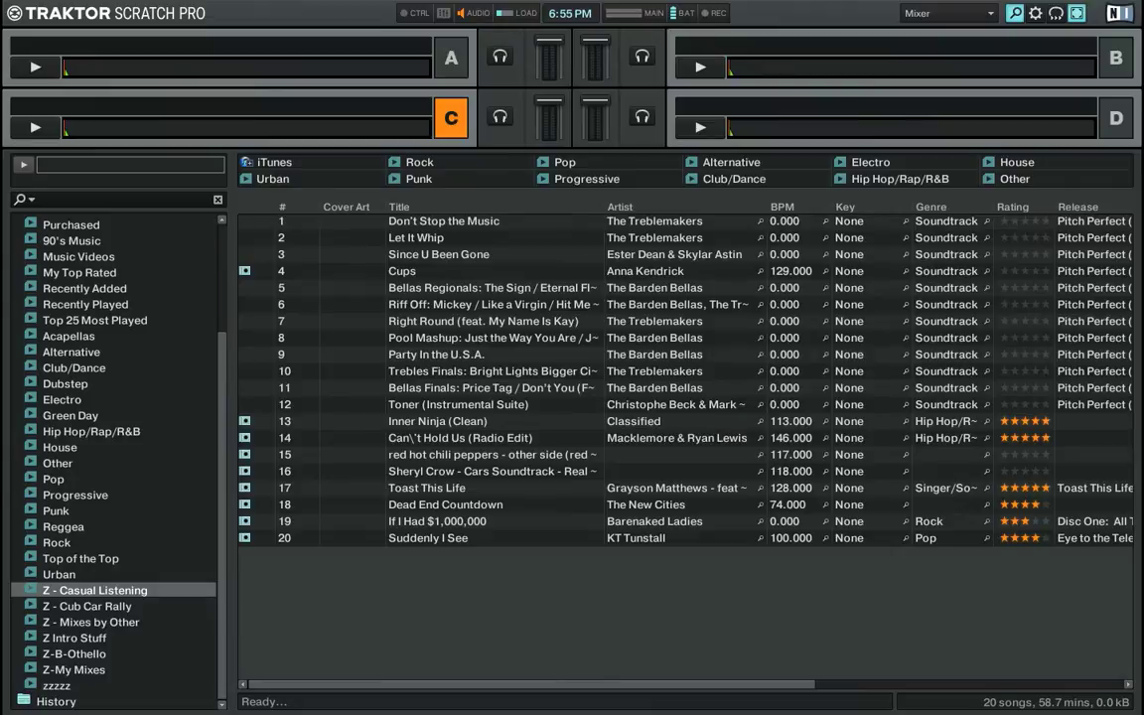
click(87, 606)
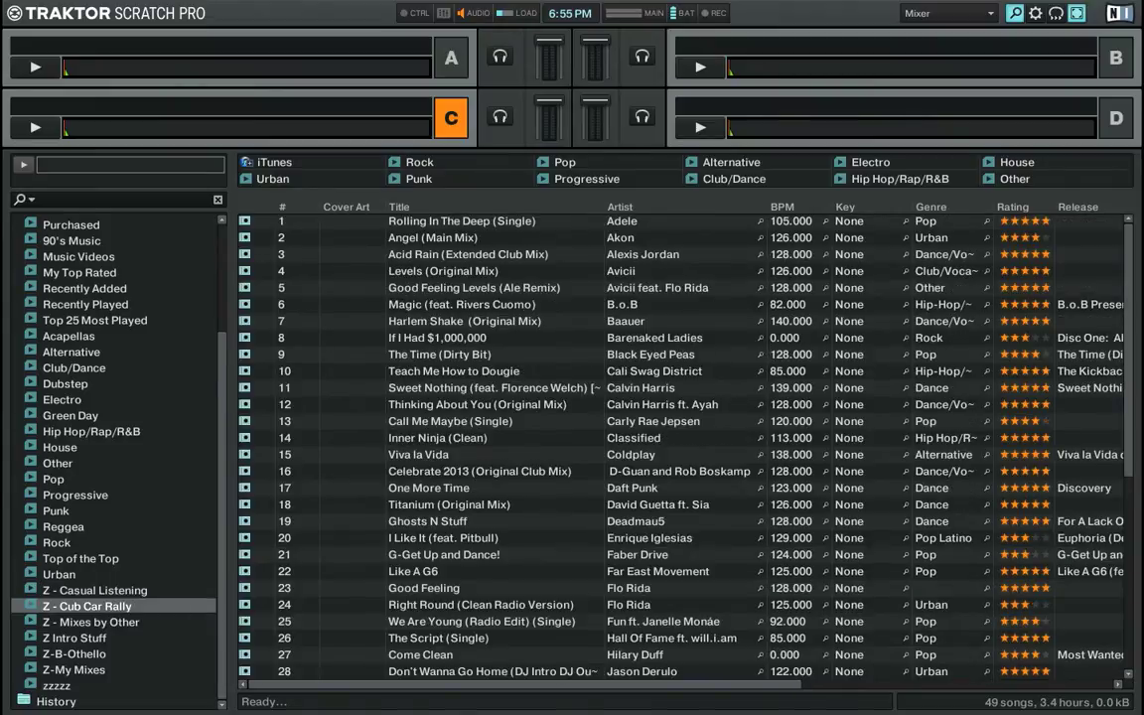
click(91, 622)
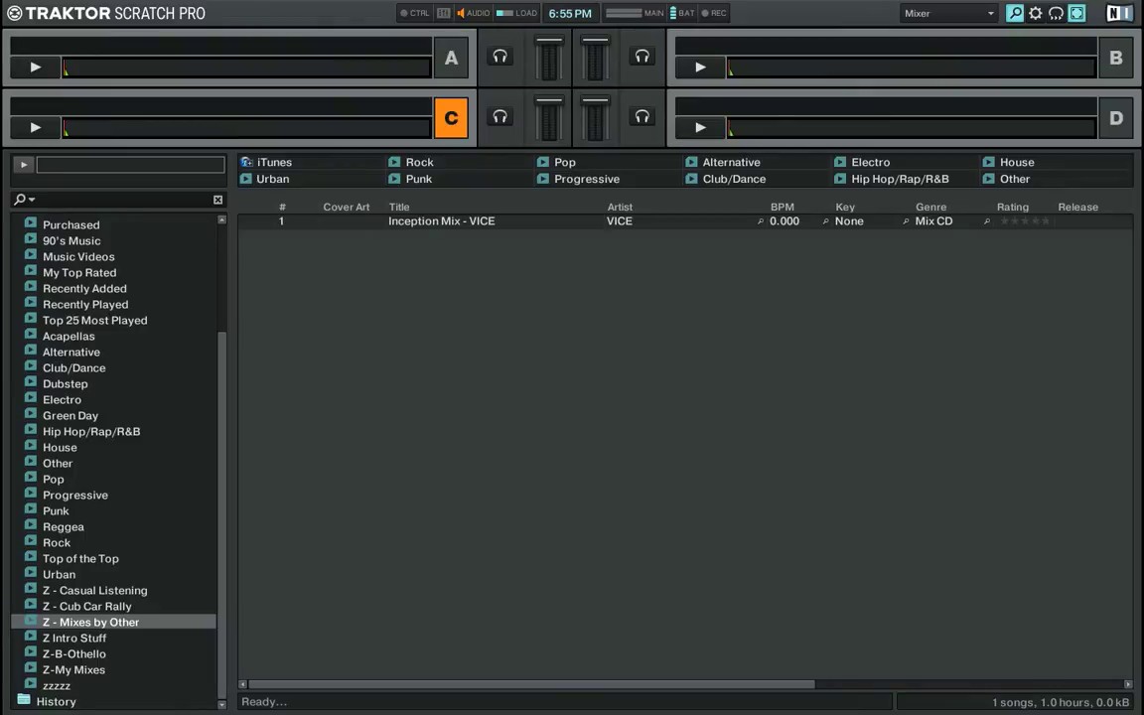
click(74, 637)
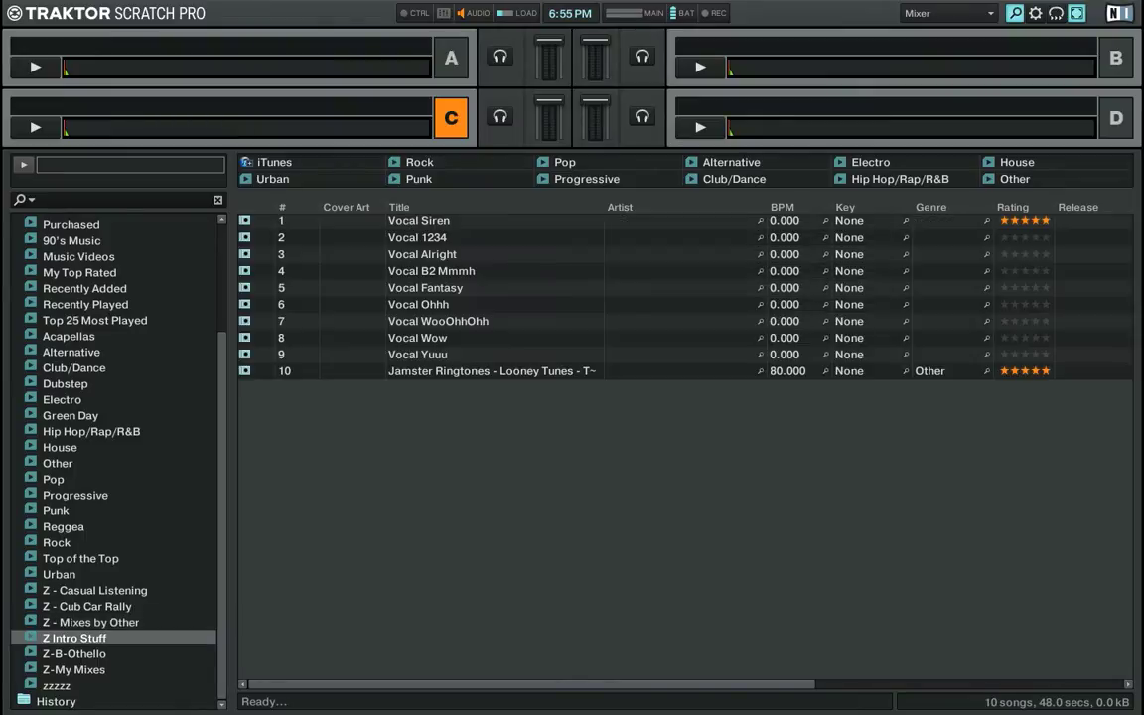
click(75, 653)
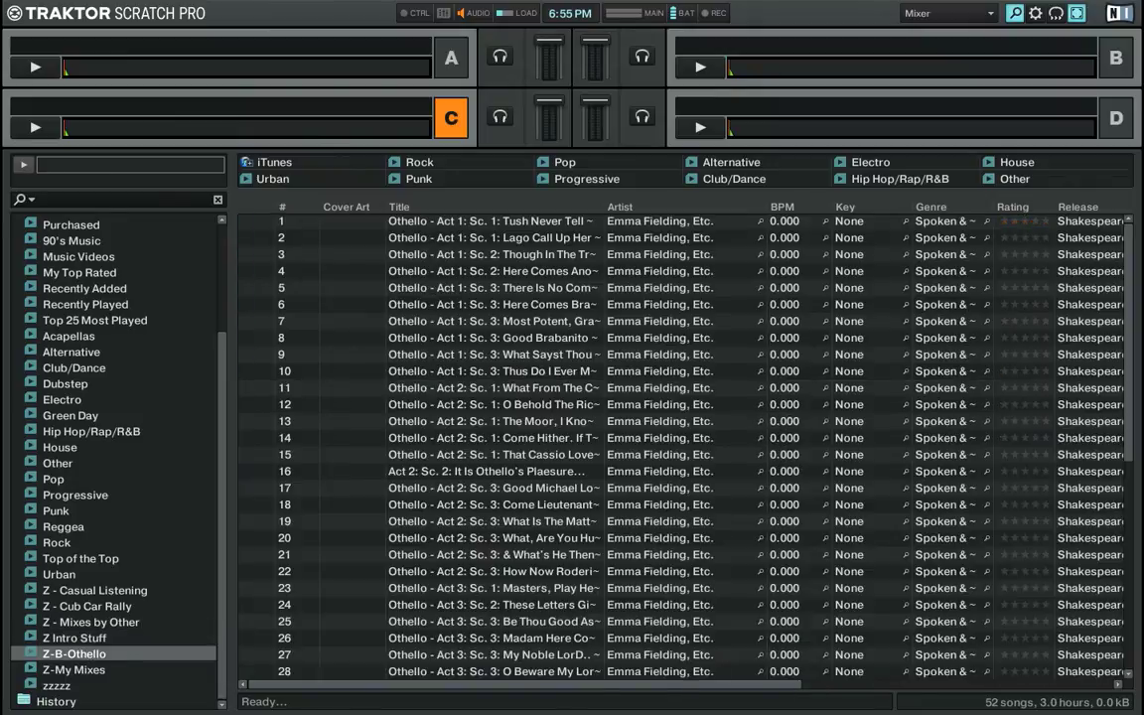
click(74, 669)
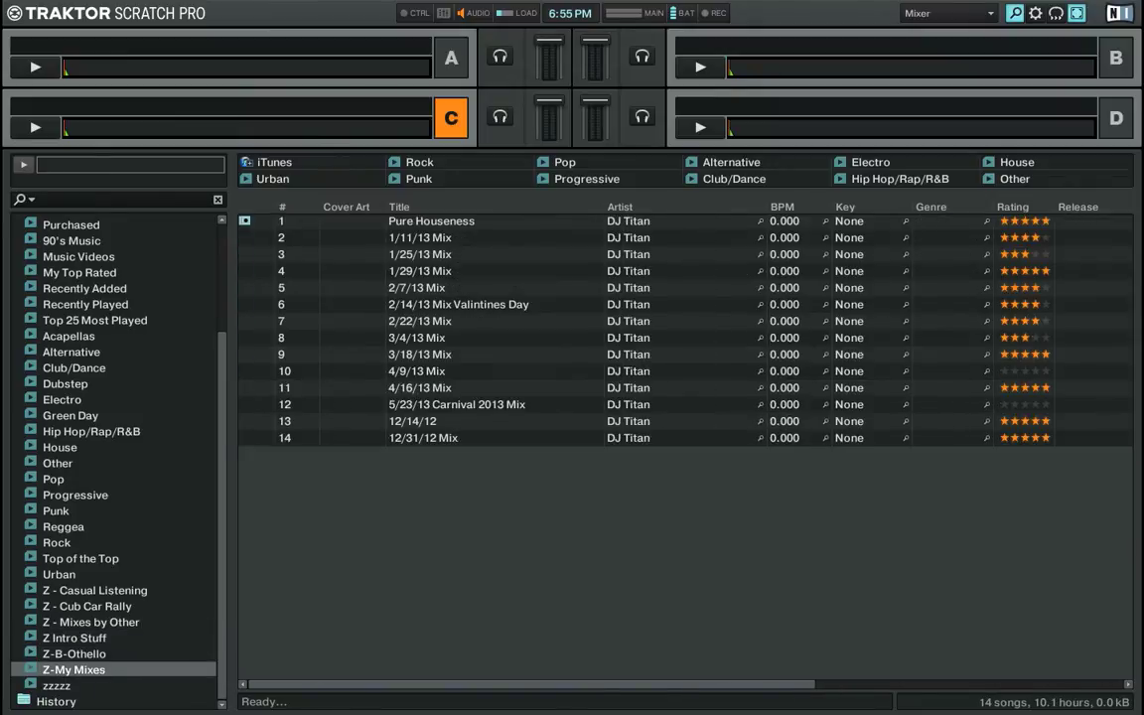
click(57, 685)
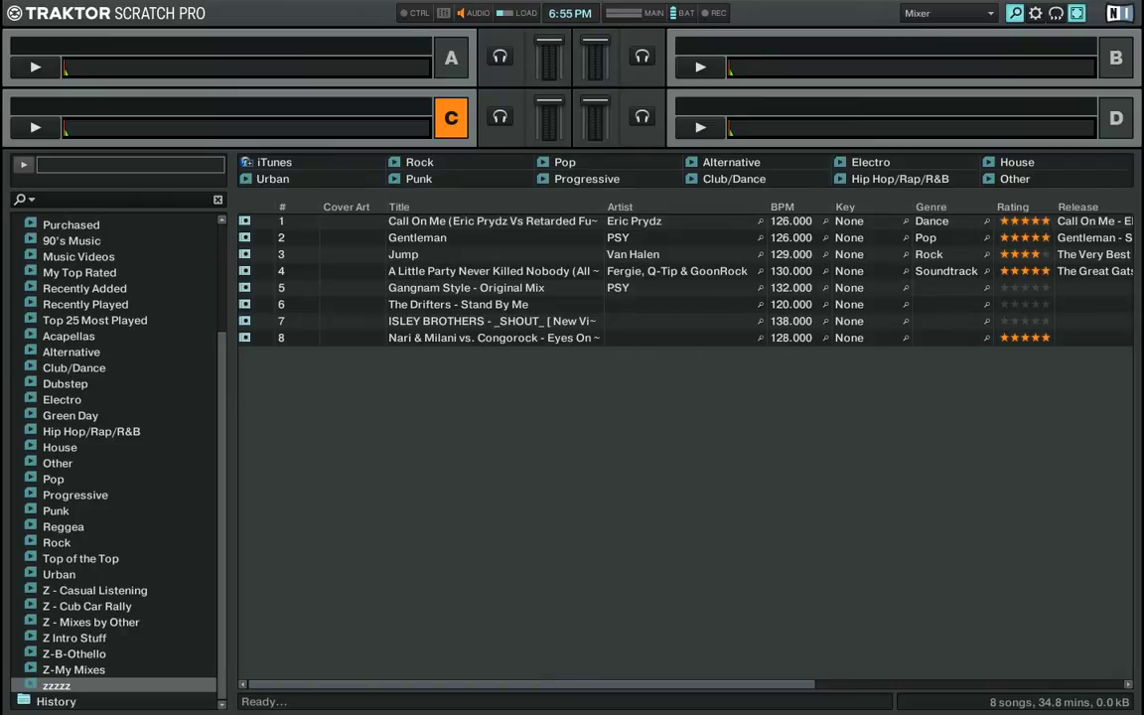
Step the track selection up and down through the zzzzz playlist, ending on the first track, Call On Me
key(Up)
key(Up)
key(Up)
key(Up)
key(Up)
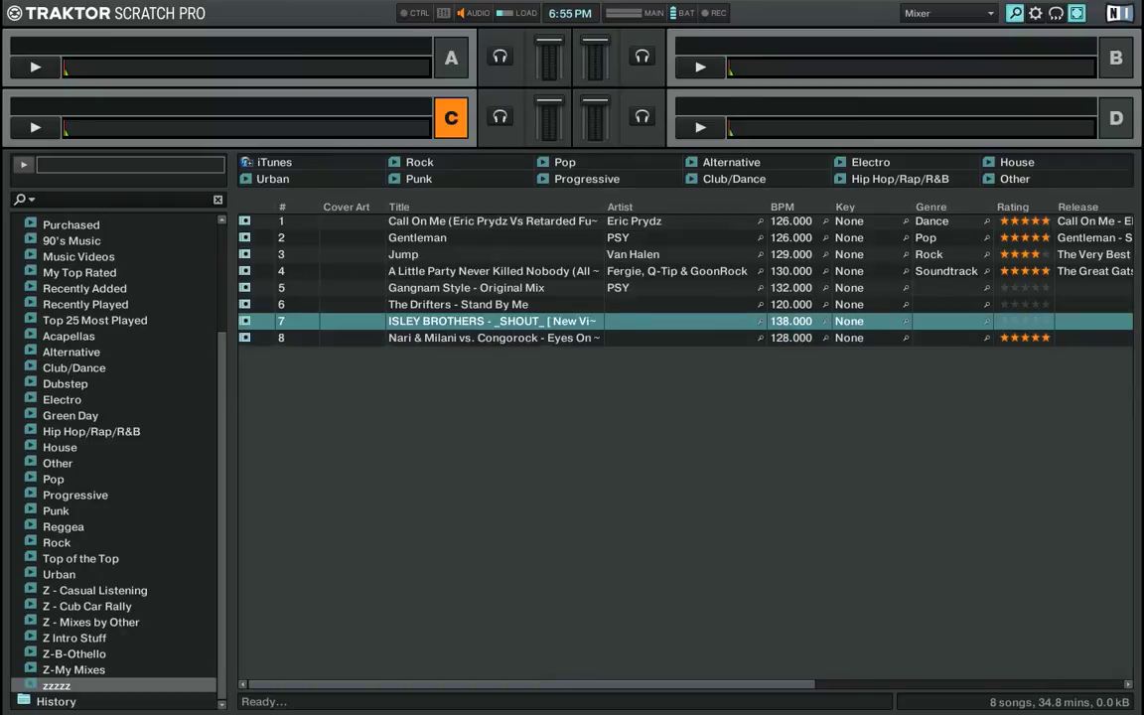
key(Down)
key(Up)
key(Up)
key(Up)
key(Up)
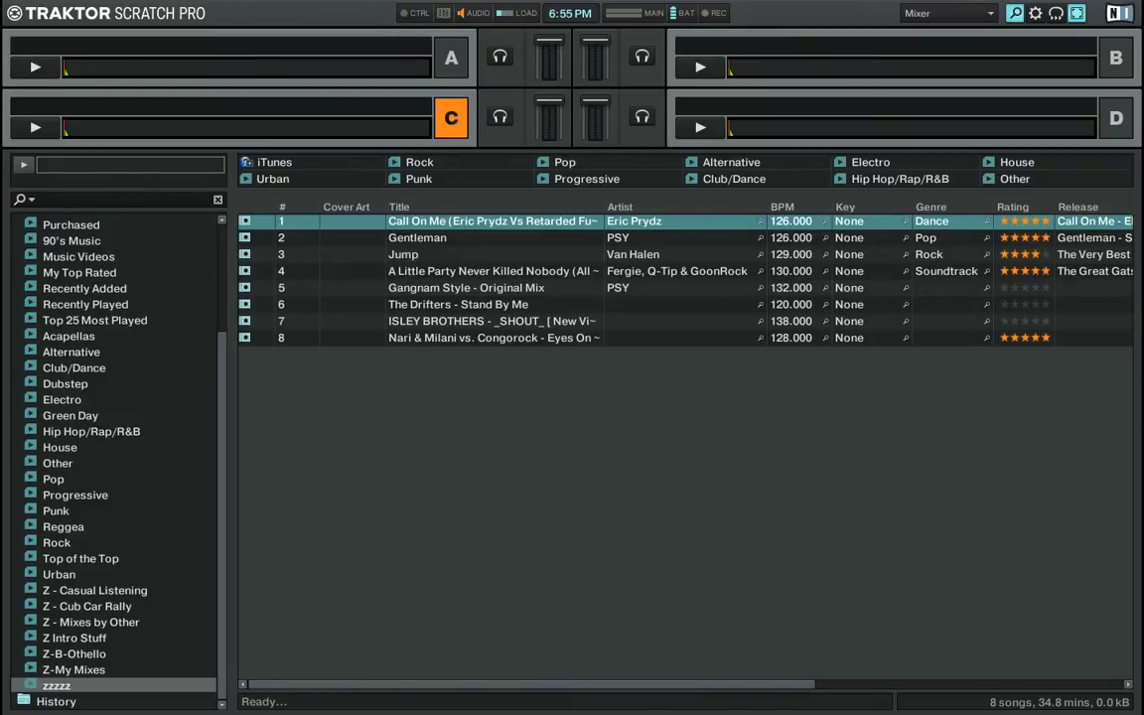
Restore the full deck and mixer view from the enlarged browser and show the iTunes favorite
scroll(114, 457, up, 3)
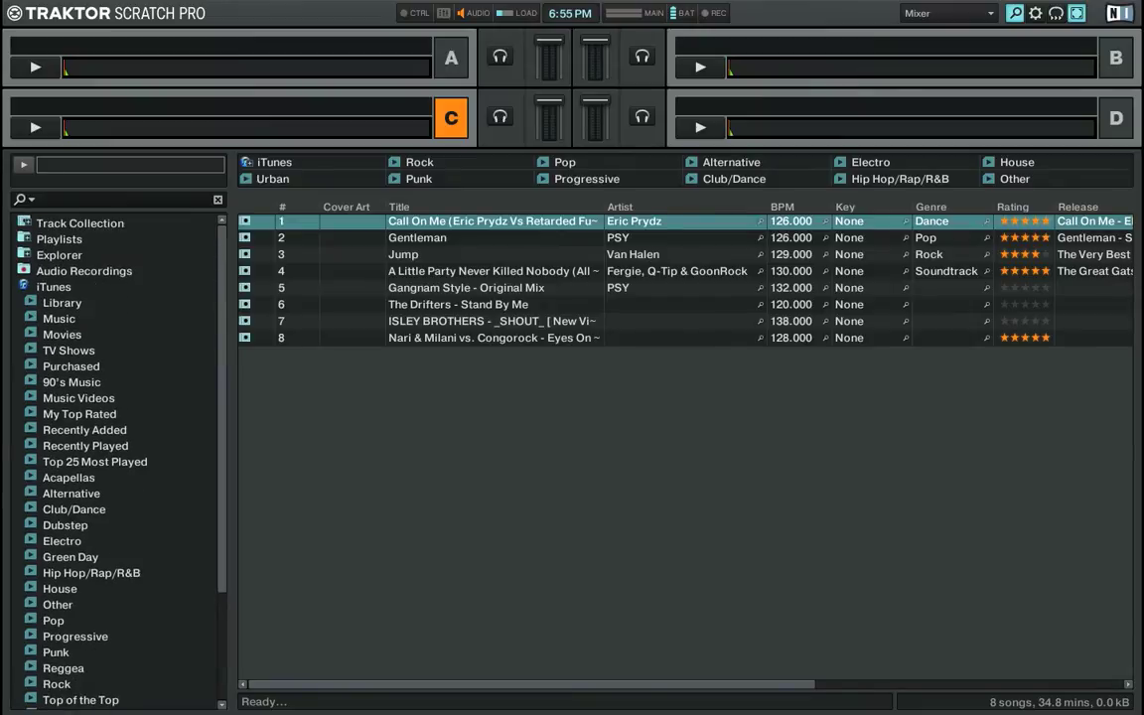
key(space)
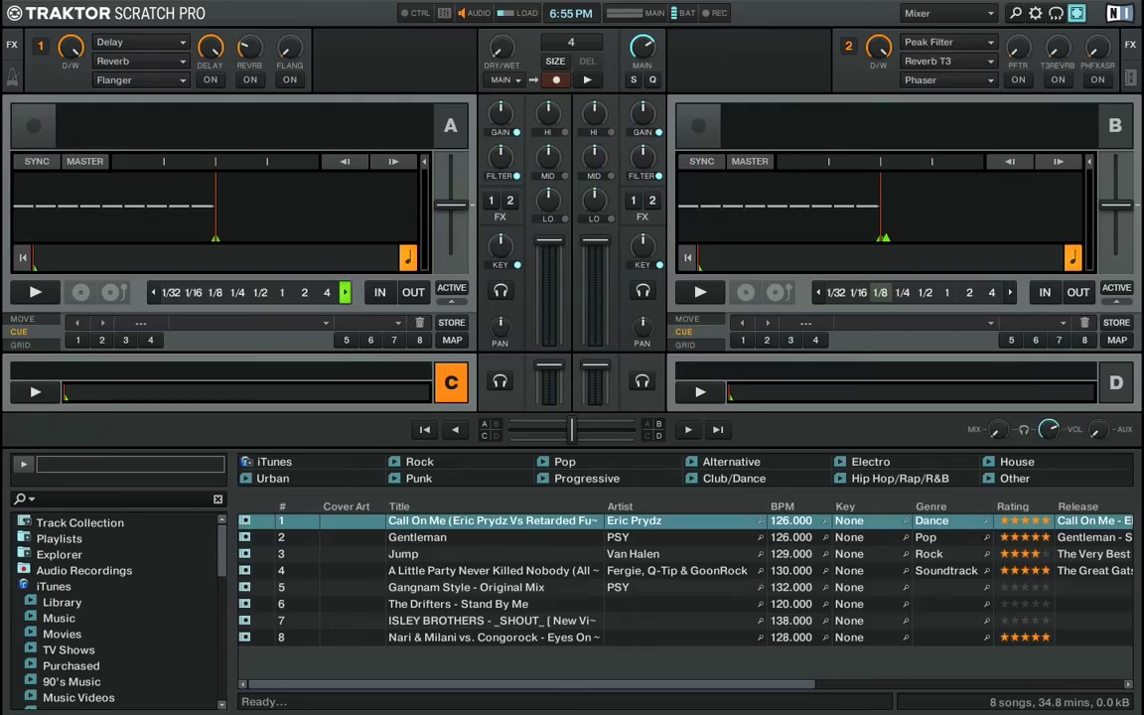
click(275, 461)
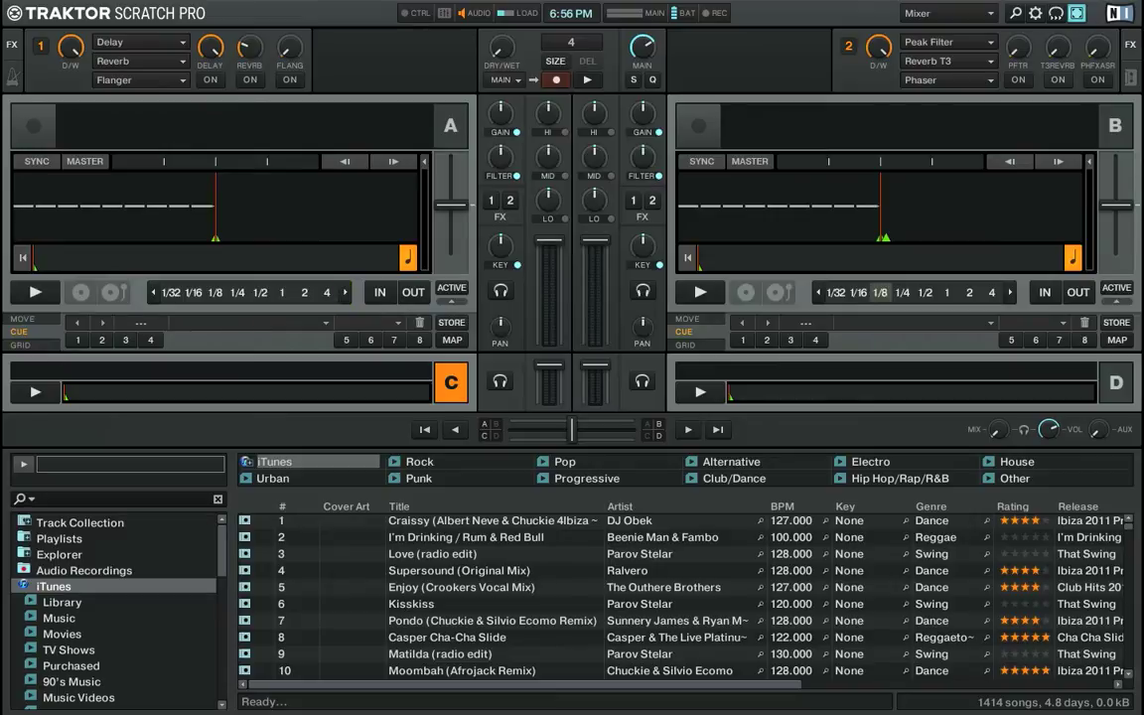
Look through the effects available for the third slot of FX unit 2 and choose Phaser
click(949, 81)
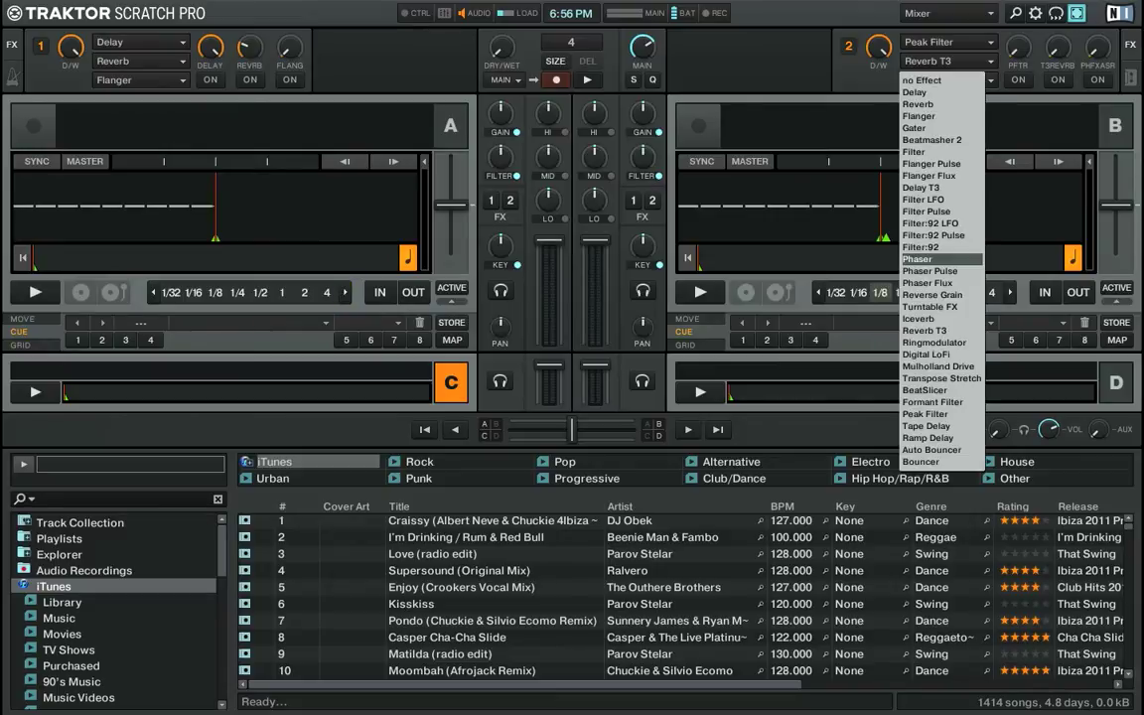
click(939, 260)
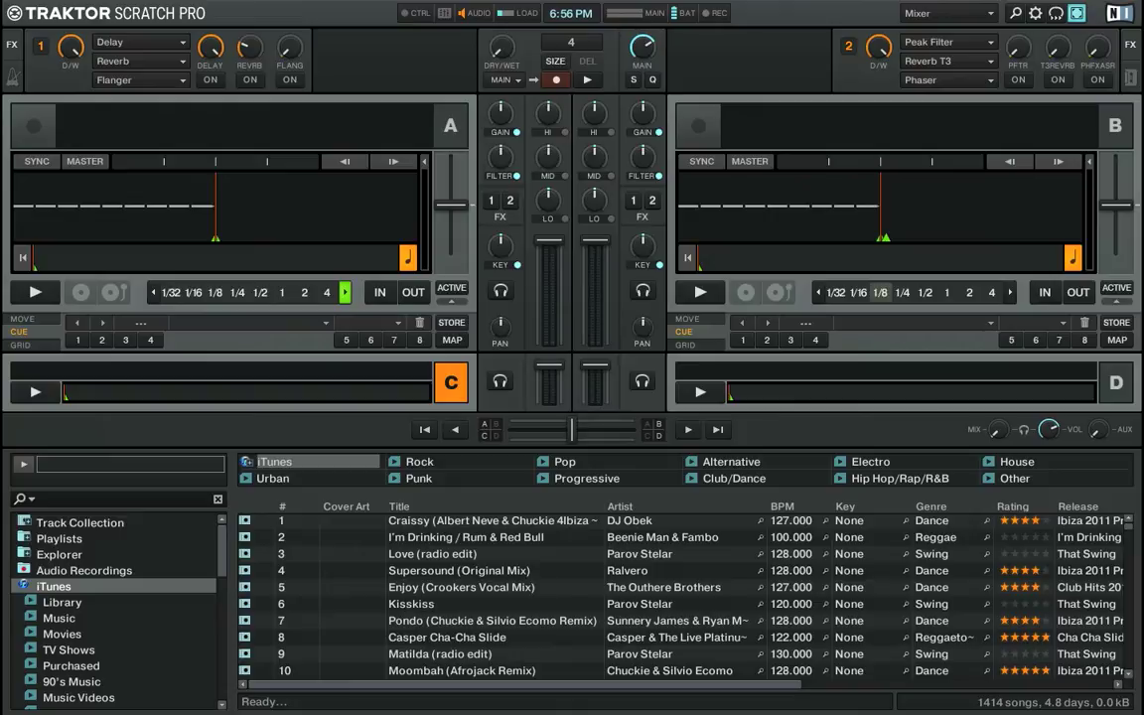
mouse_move(643, 157)
mouse_down()
mouse_move(643, 110)
mouse_move(644, 157)
mouse_up()
Try several loop sizes on deck A, shifting the range up to 32 beats and back down
click(261, 292)
click(215, 292)
click(345, 292)
click(345, 292)
click(345, 292)
click(237, 292)
click(344, 292)
click(345, 291)
click(345, 292)
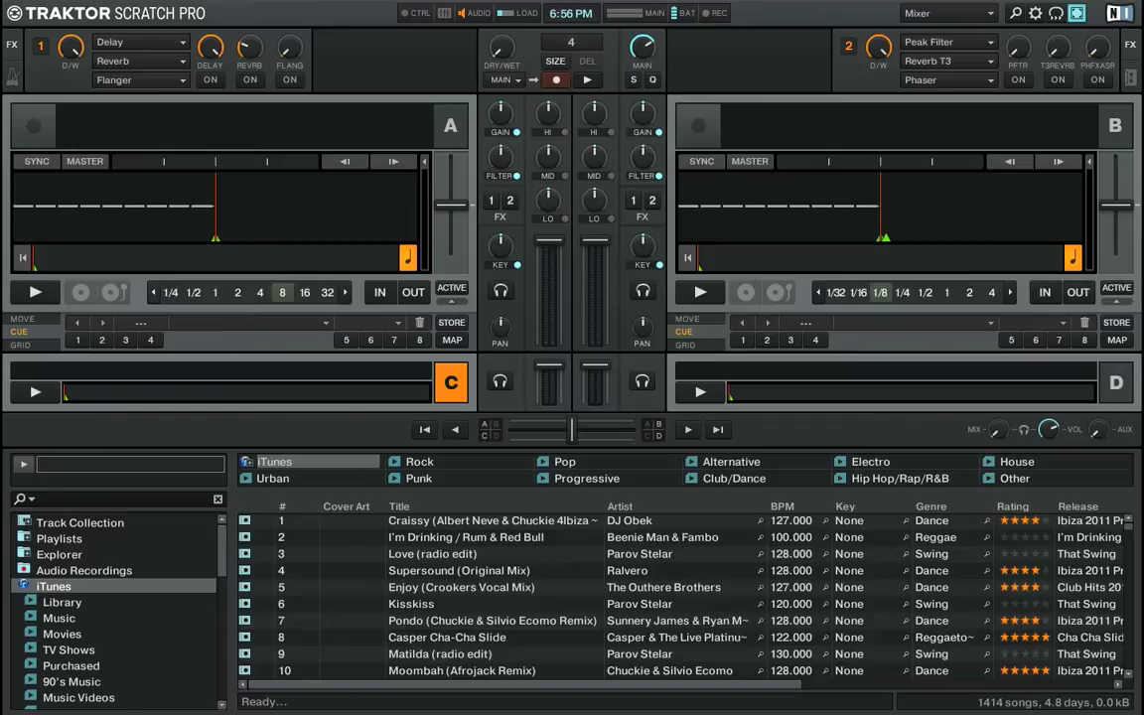
click(153, 292)
click(153, 292)
click(153, 292)
Open the Audio Setup preferences, review the available sample rates and choose 88200 Hz
click(1034, 13)
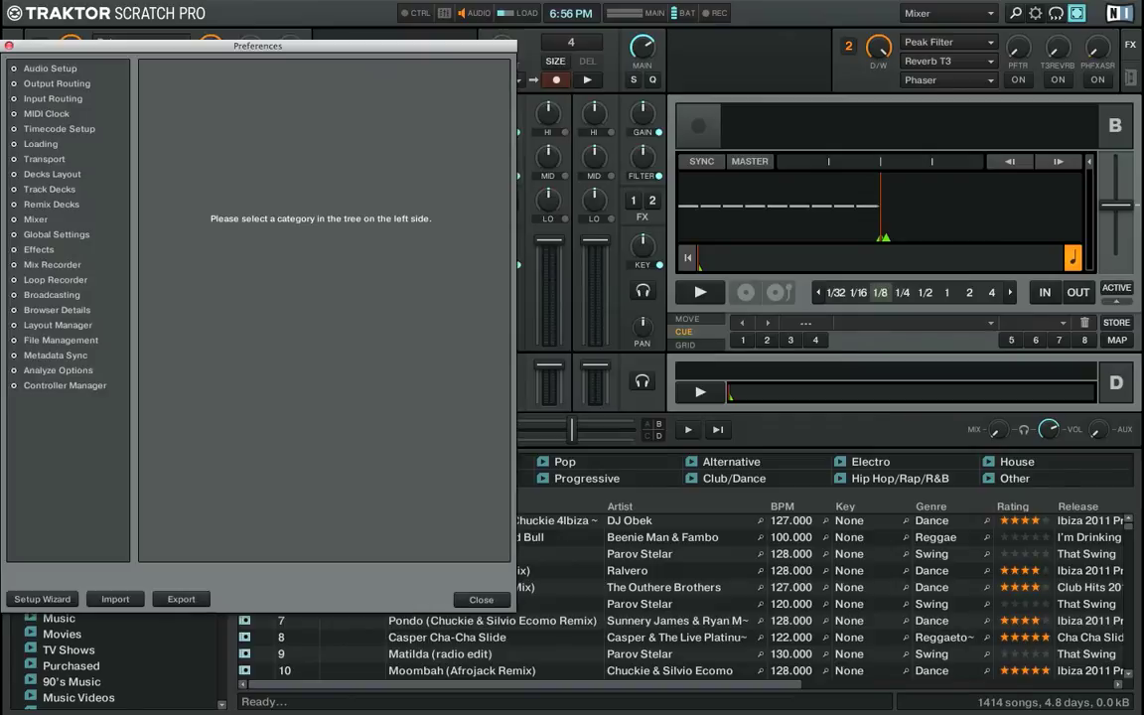
click(50, 69)
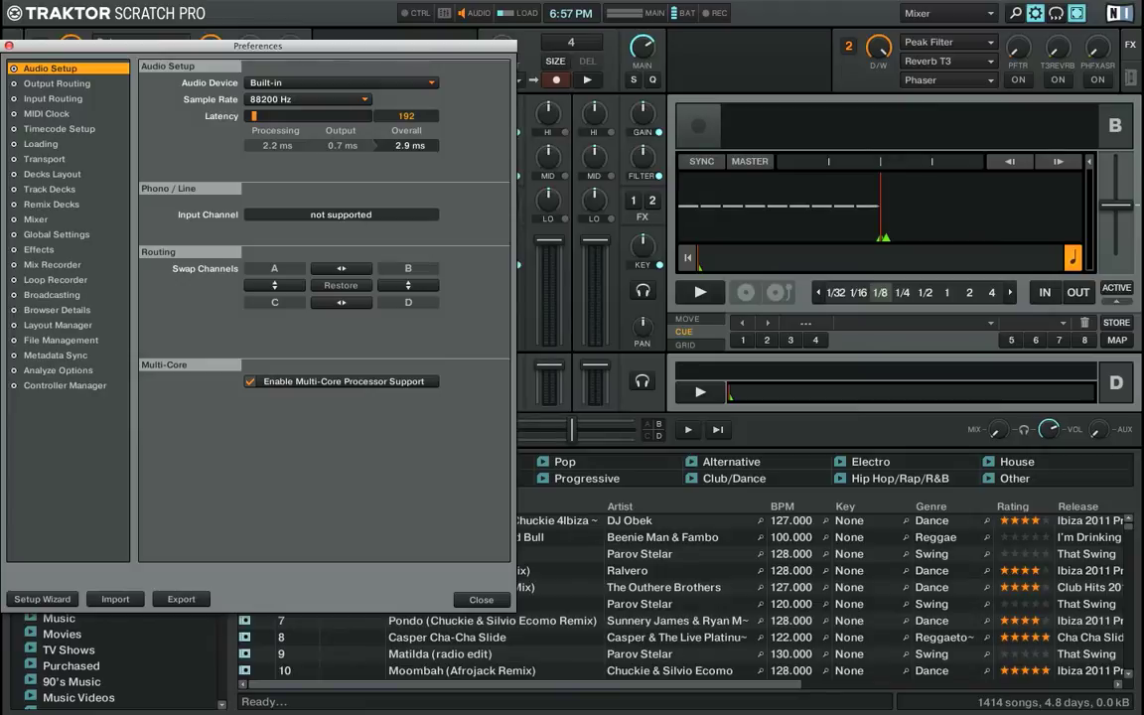
click(308, 99)
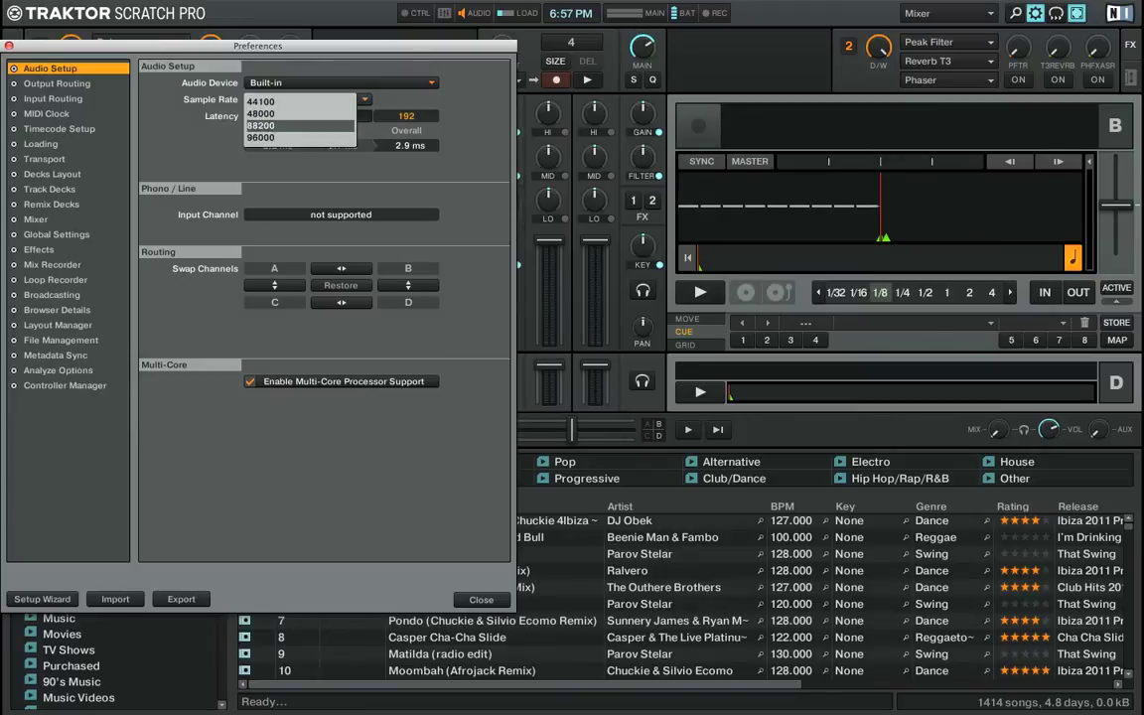
click(288, 126)
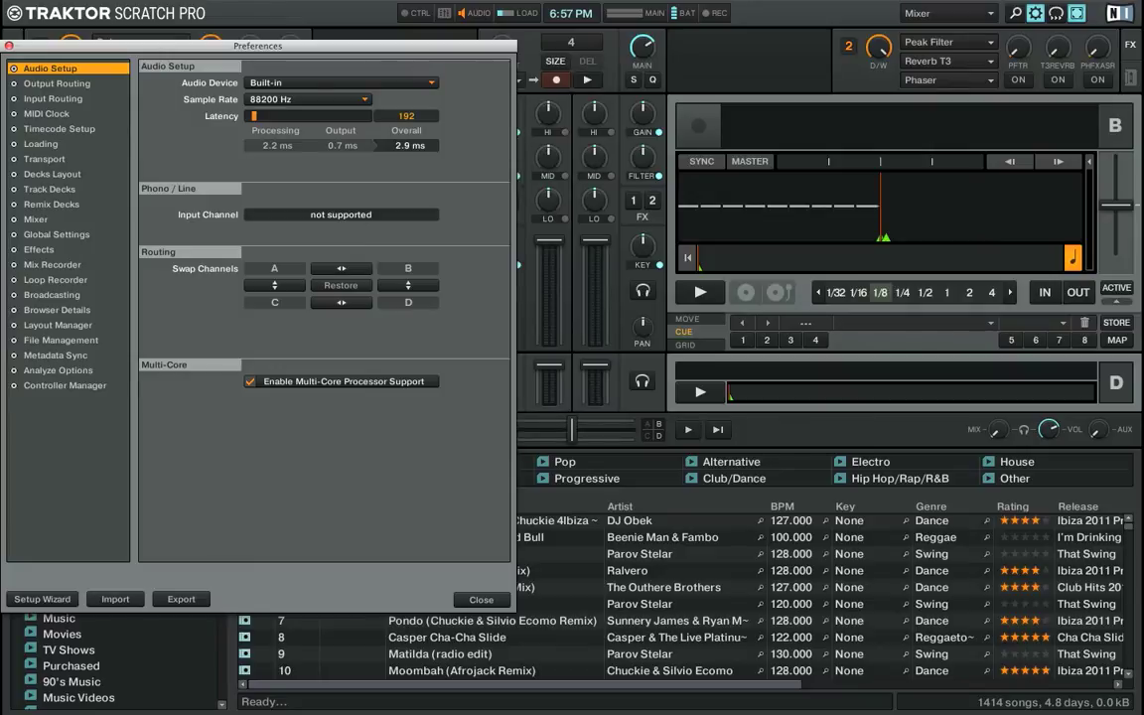
click(308, 99)
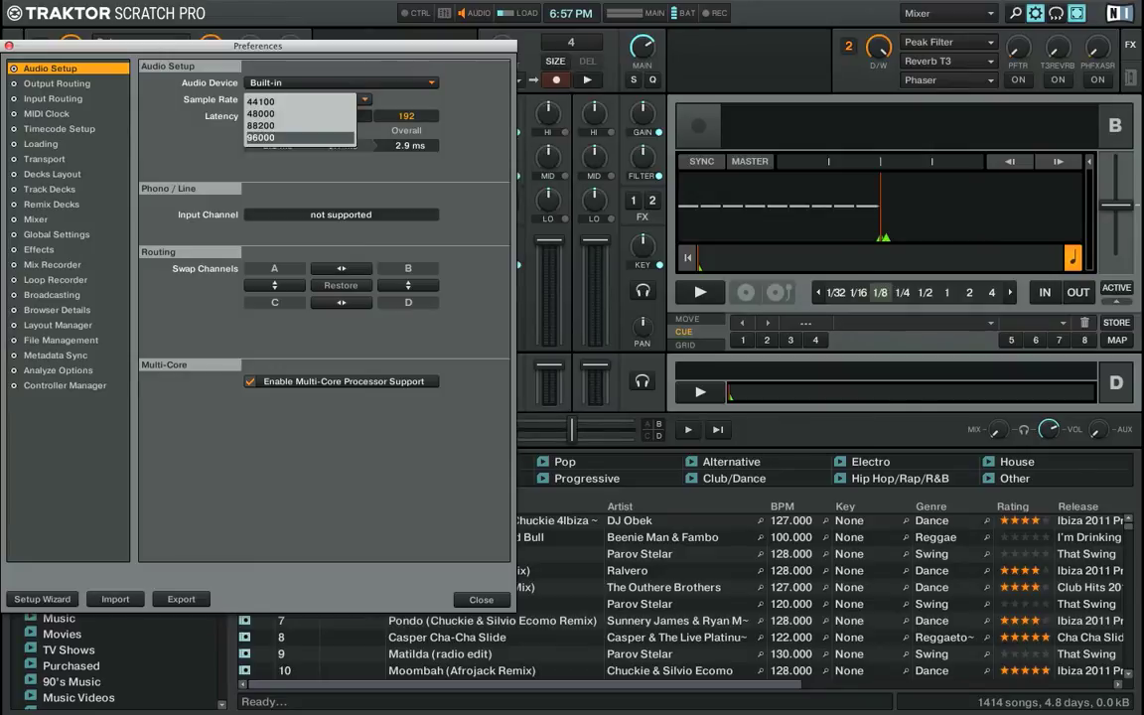
click(288, 126)
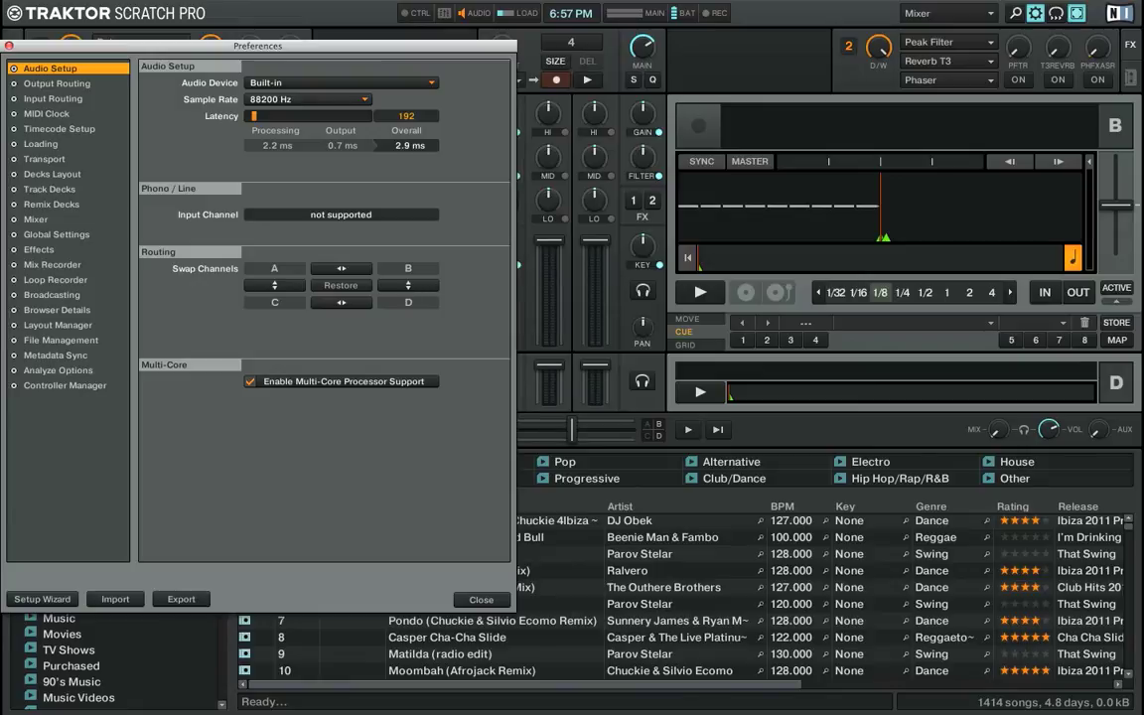
click(309, 99)
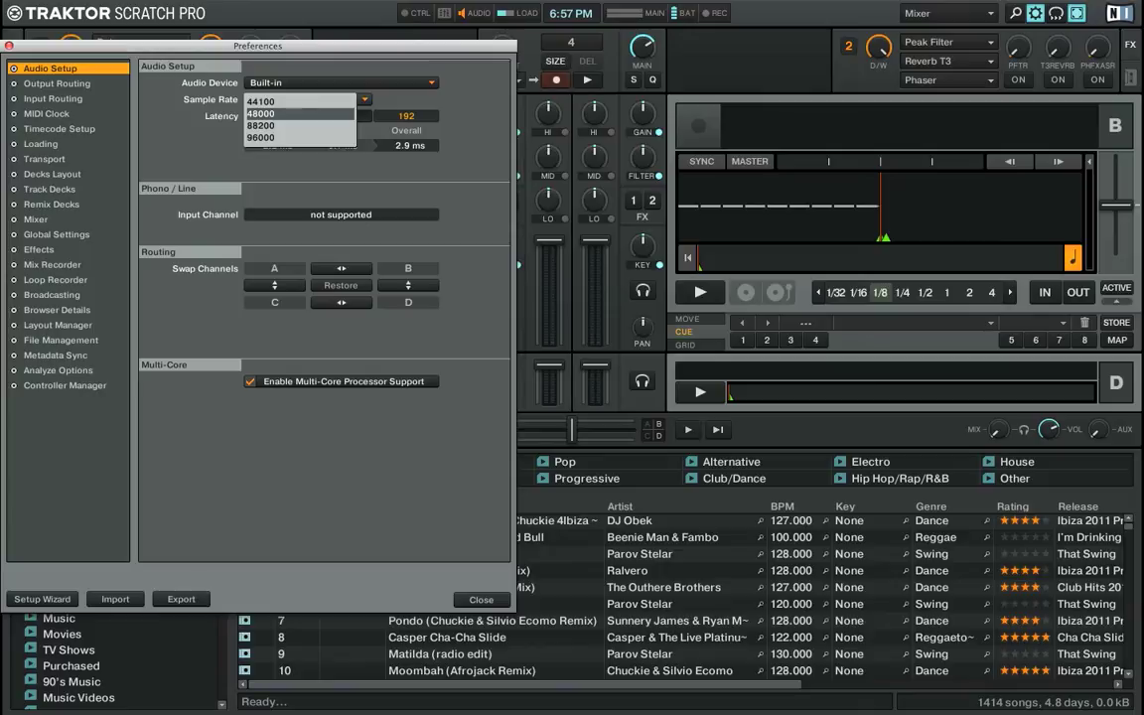
click(288, 127)
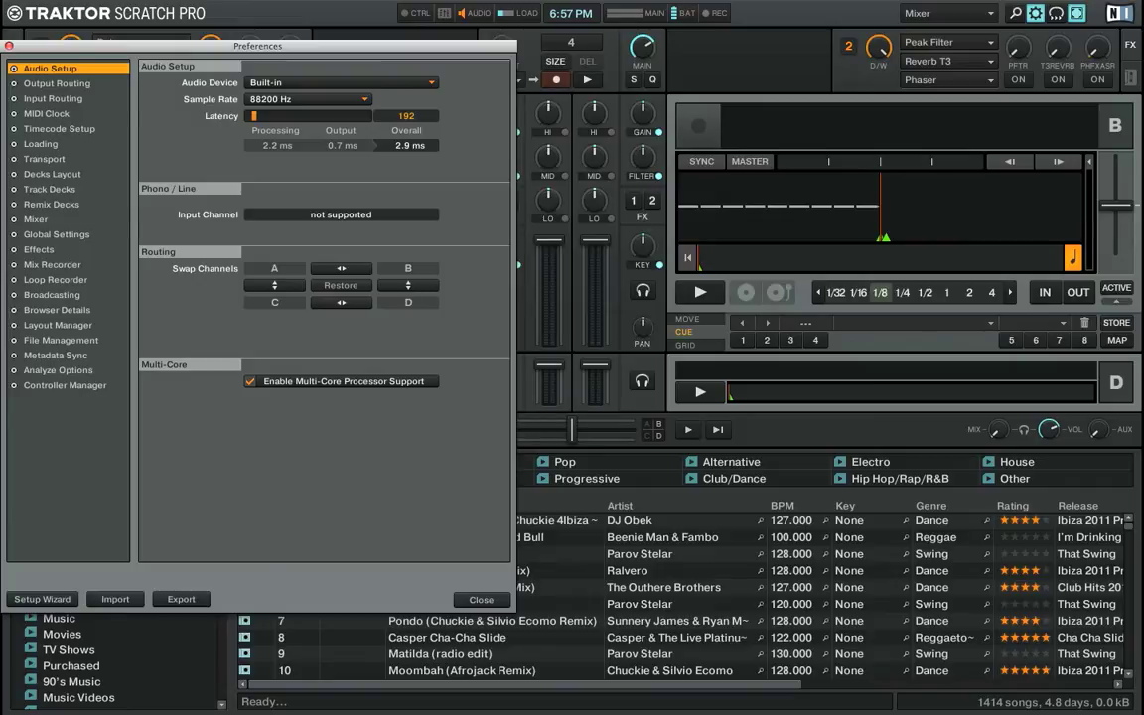
View the Output Routing, Input Routing, MIDI Clock, Timecode Setup and Loading preferences one after another
click(57, 83)
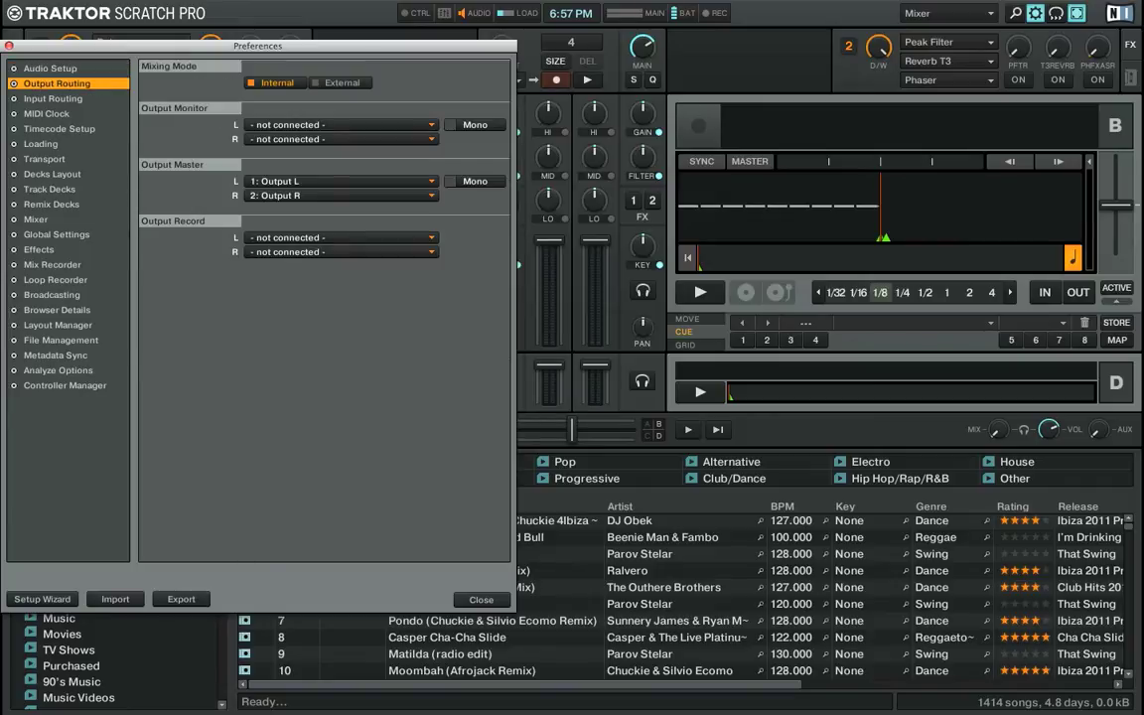
click(53, 98)
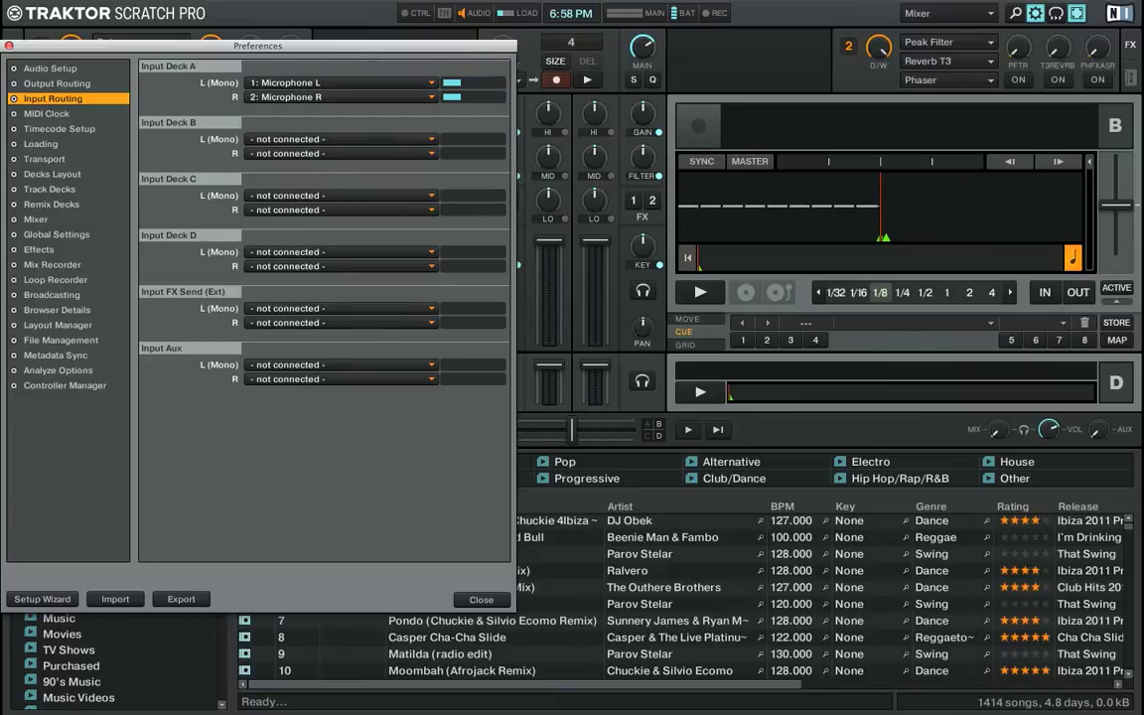
click(46, 114)
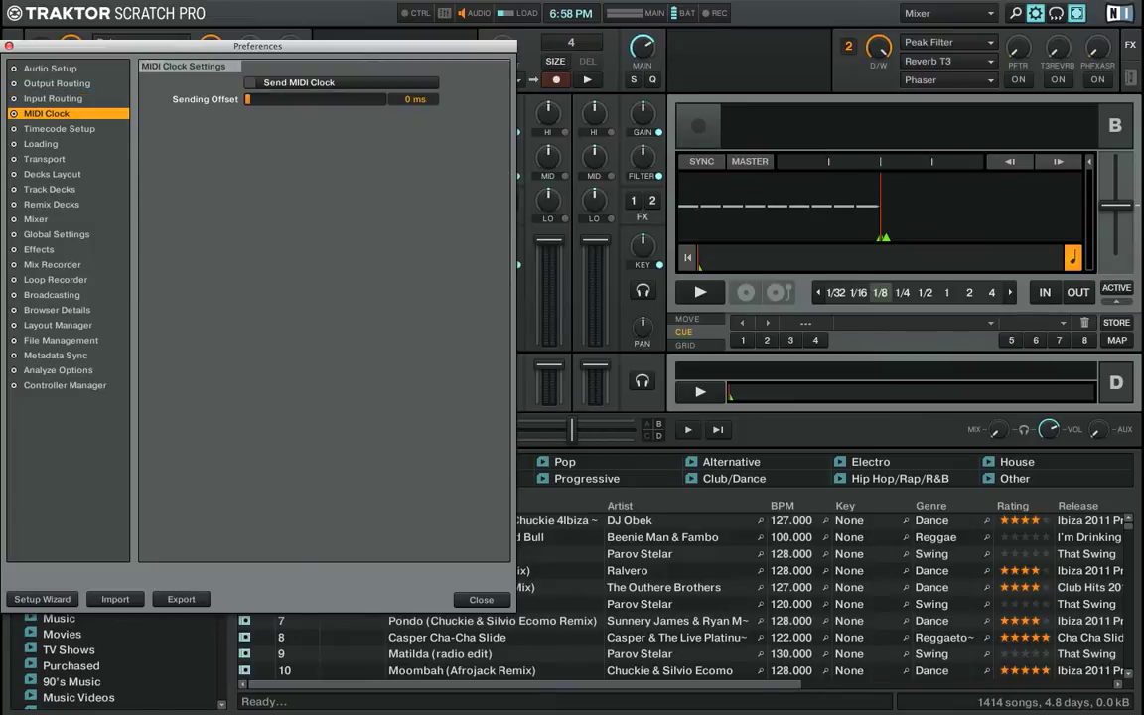
click(60, 129)
click(42, 144)
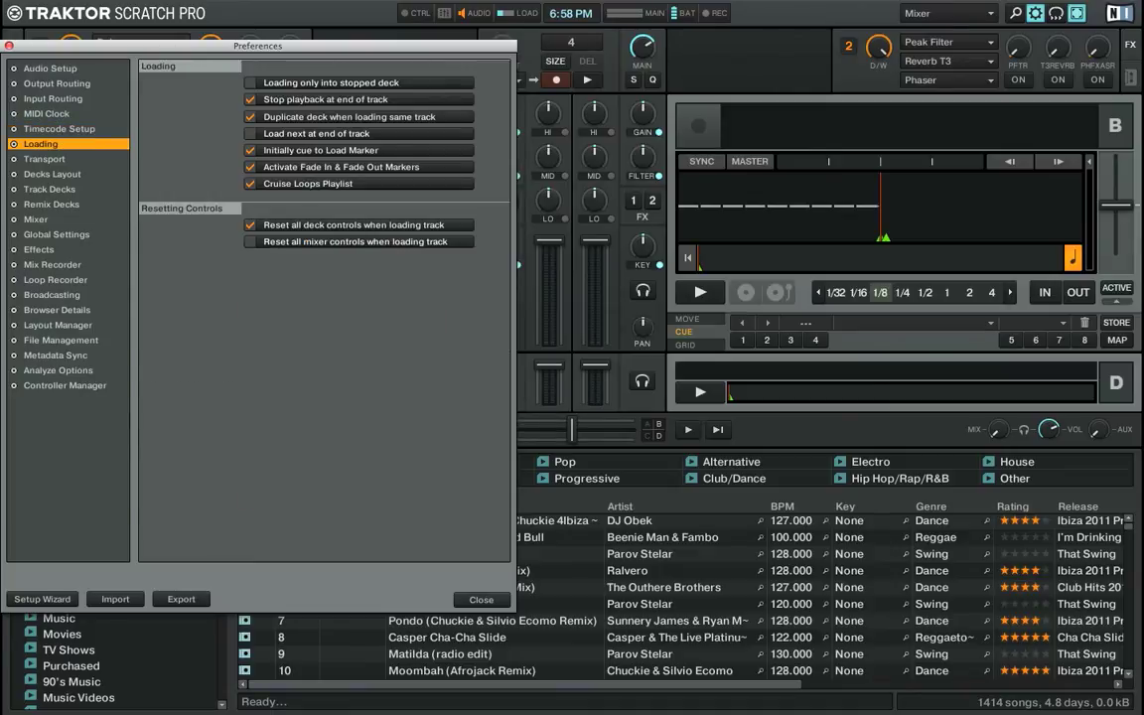
View the Transport, Decks Layout, Track Decks and Remix Decks preferences one after another
click(45, 159)
click(52, 174)
click(50, 189)
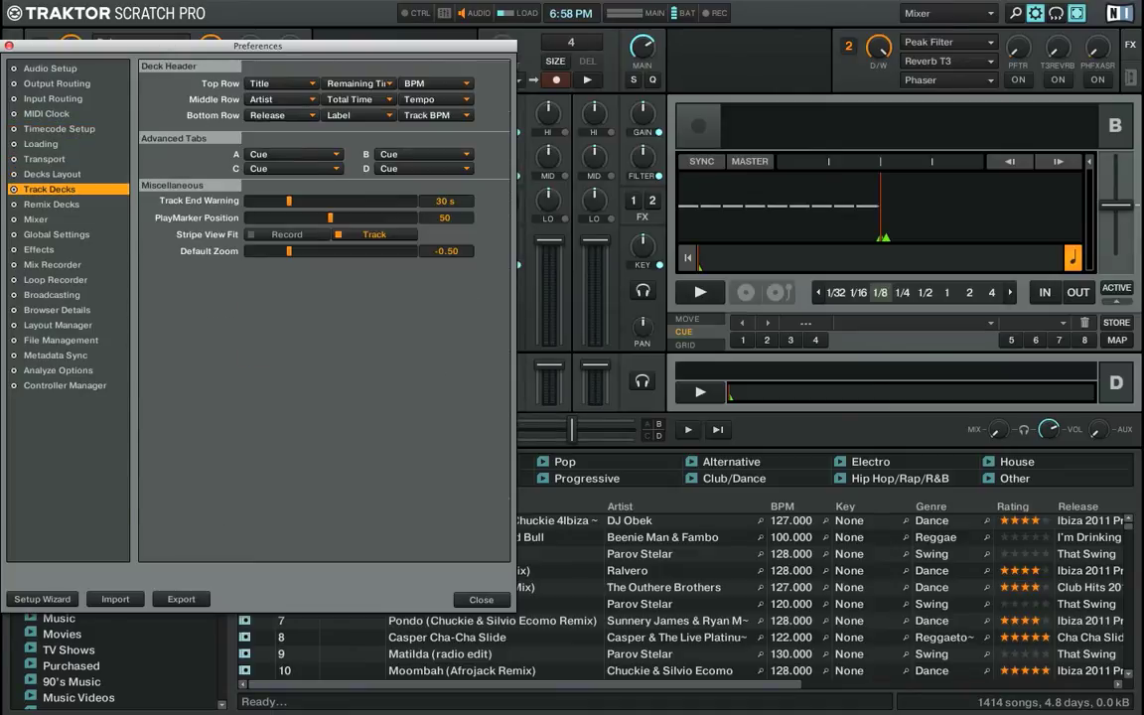
click(51, 204)
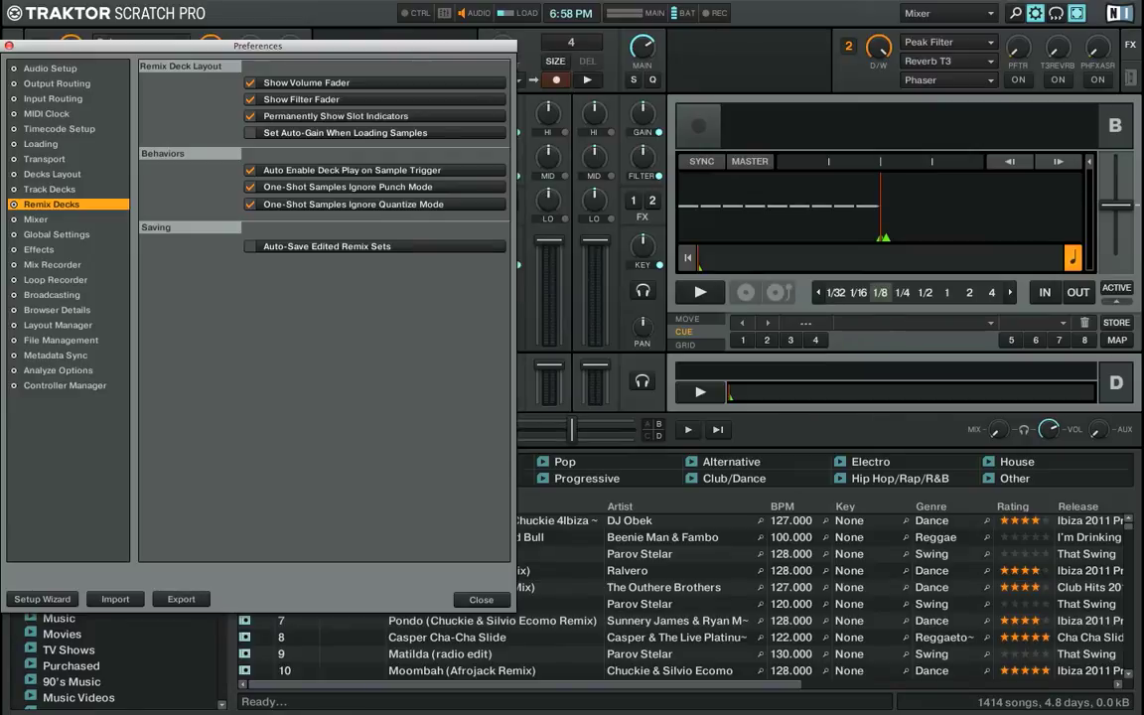
View the Mixer, Global Settings and Mix Recorder preferences, and look through the effect lists in the Effects preferences
click(36, 219)
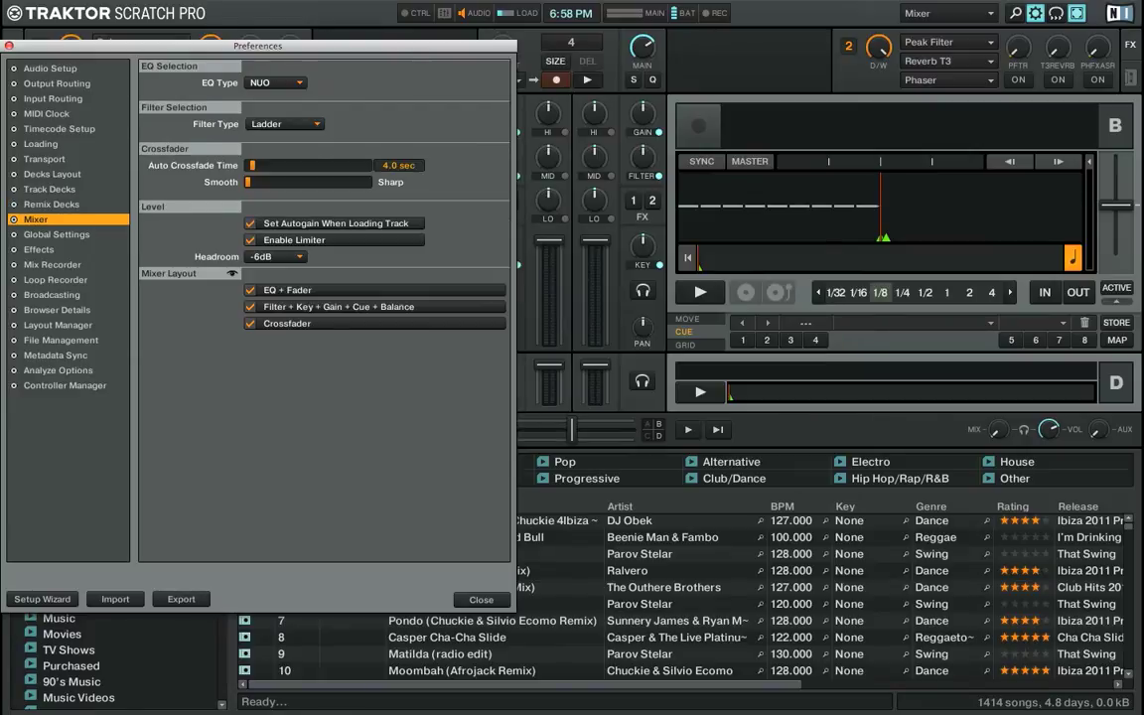
click(57, 235)
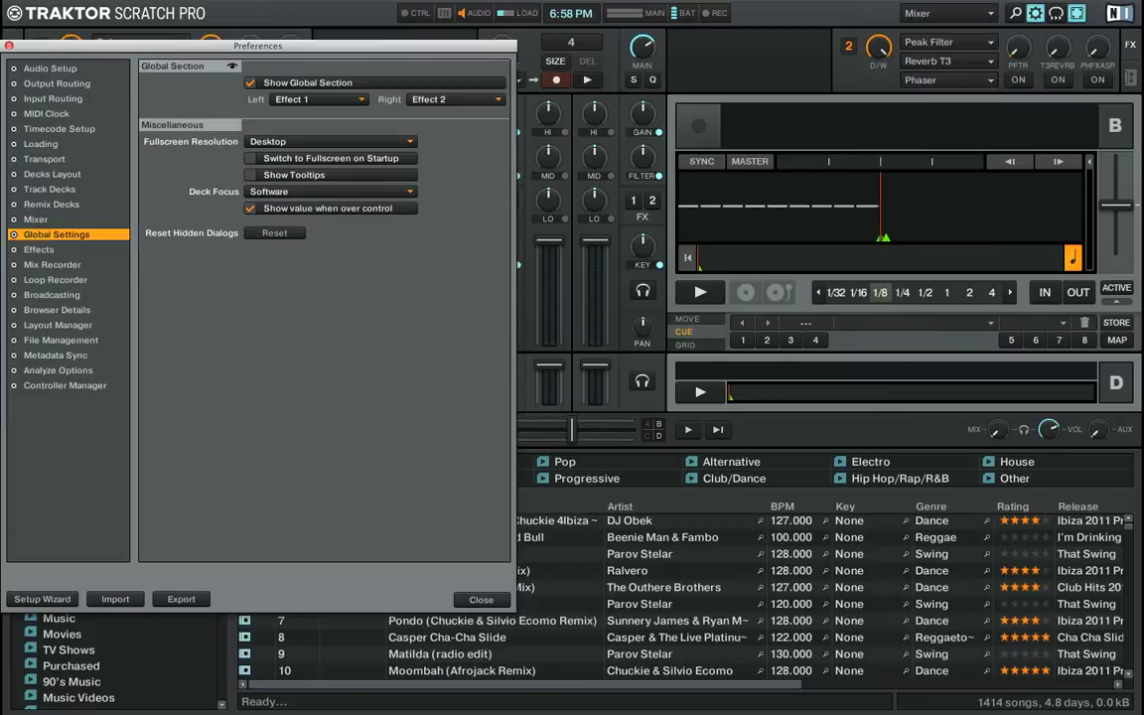
click(39, 249)
click(51, 265)
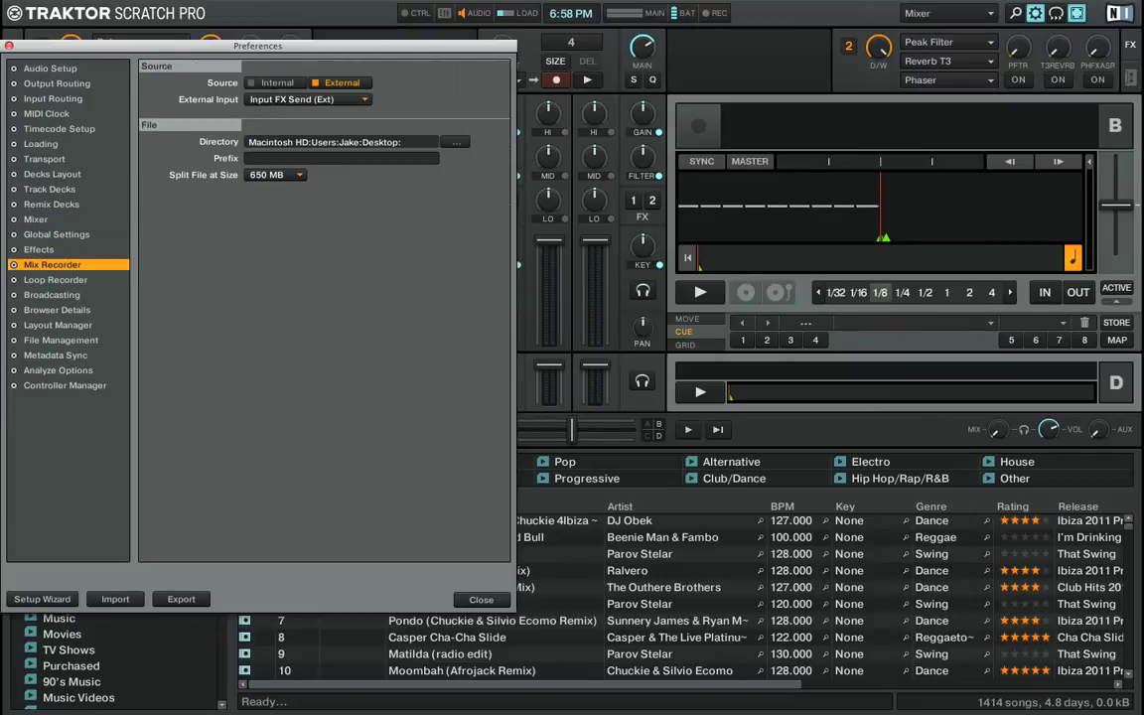
click(39, 250)
scroll(437, 323, down, 3)
scroll(437, 327, up, 2)
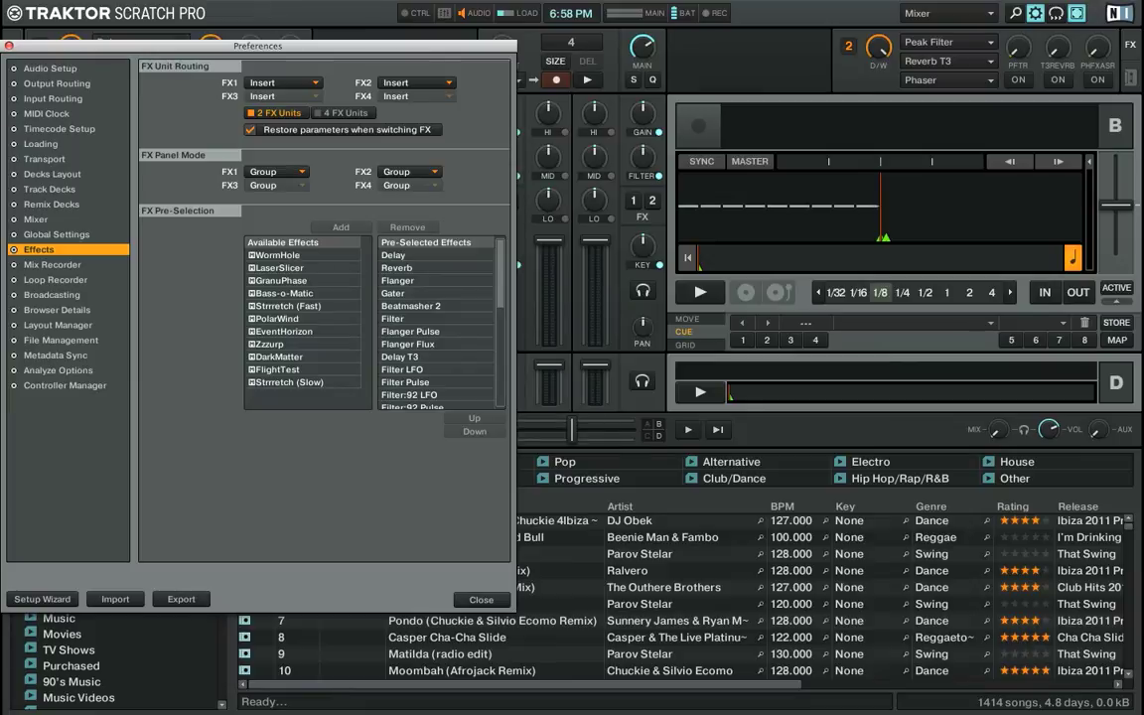
Add WormHole, LaserSlicer, GranuPhase, Bass-o-Matic and Strrretch (Fast) to the pre-selected effects
click(290, 383)
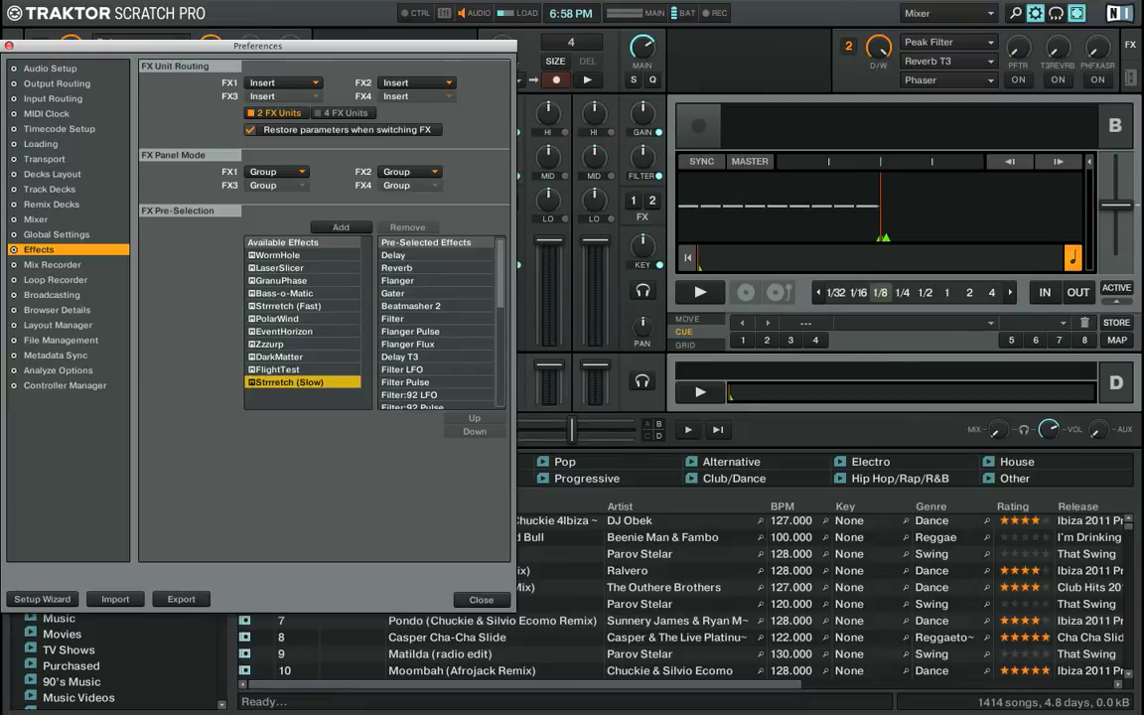
click(280, 255)
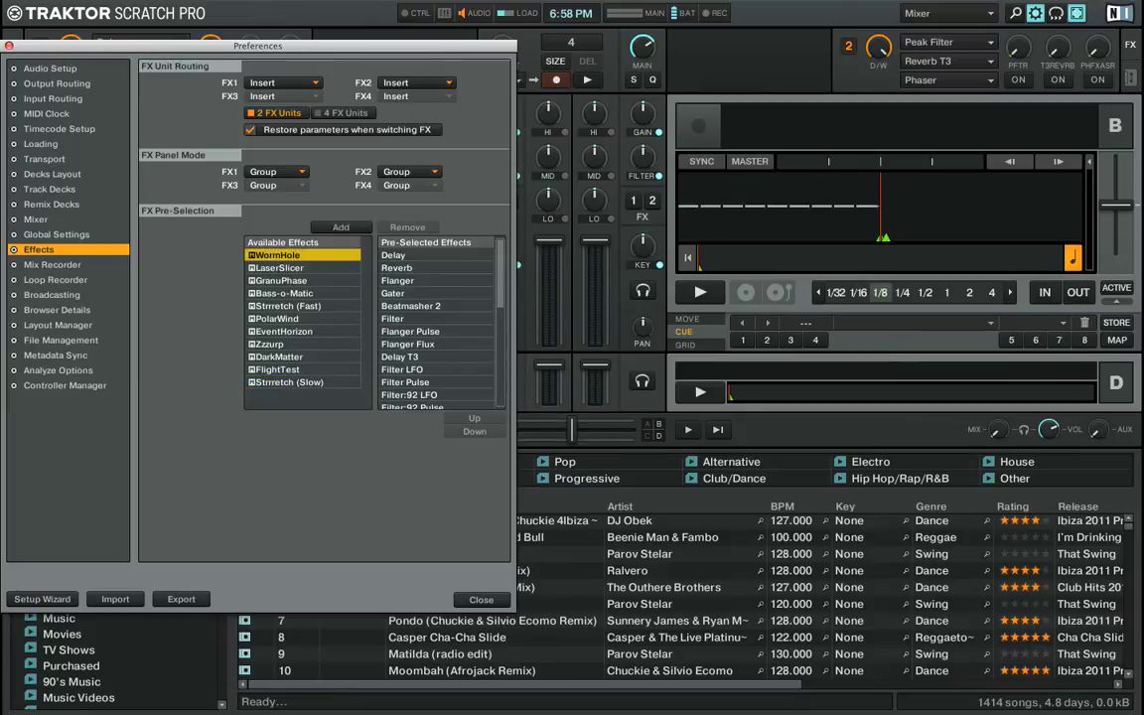
click(341, 227)
click(281, 255)
click(341, 227)
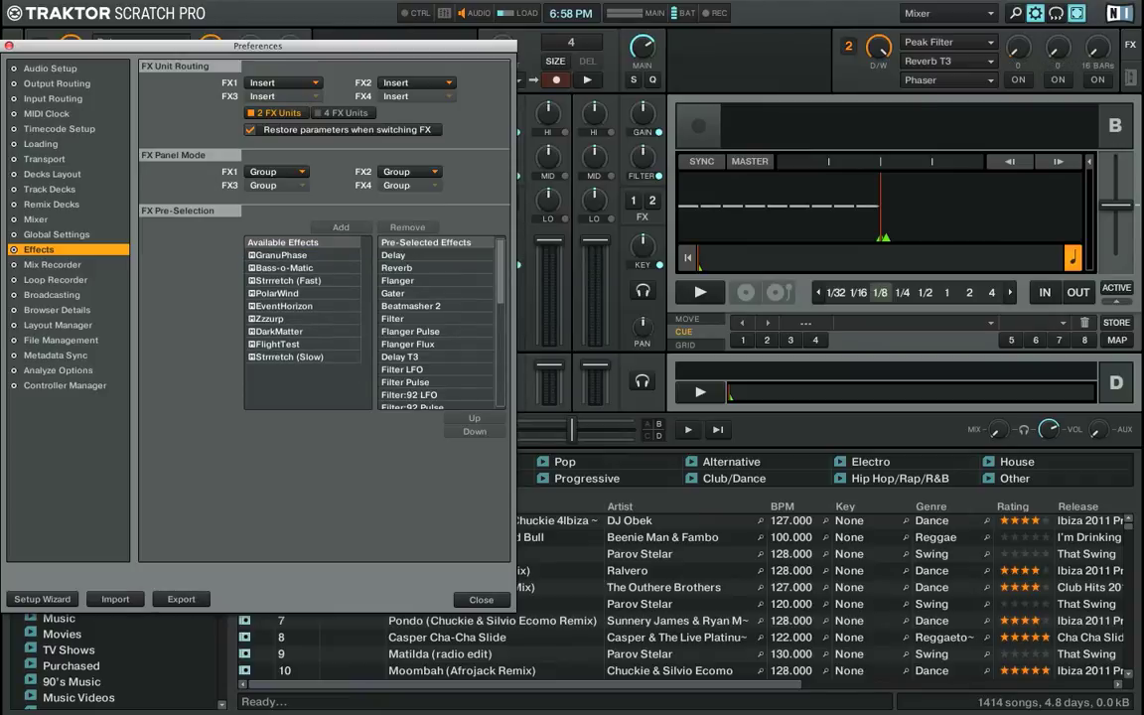
click(280, 256)
click(341, 228)
click(288, 254)
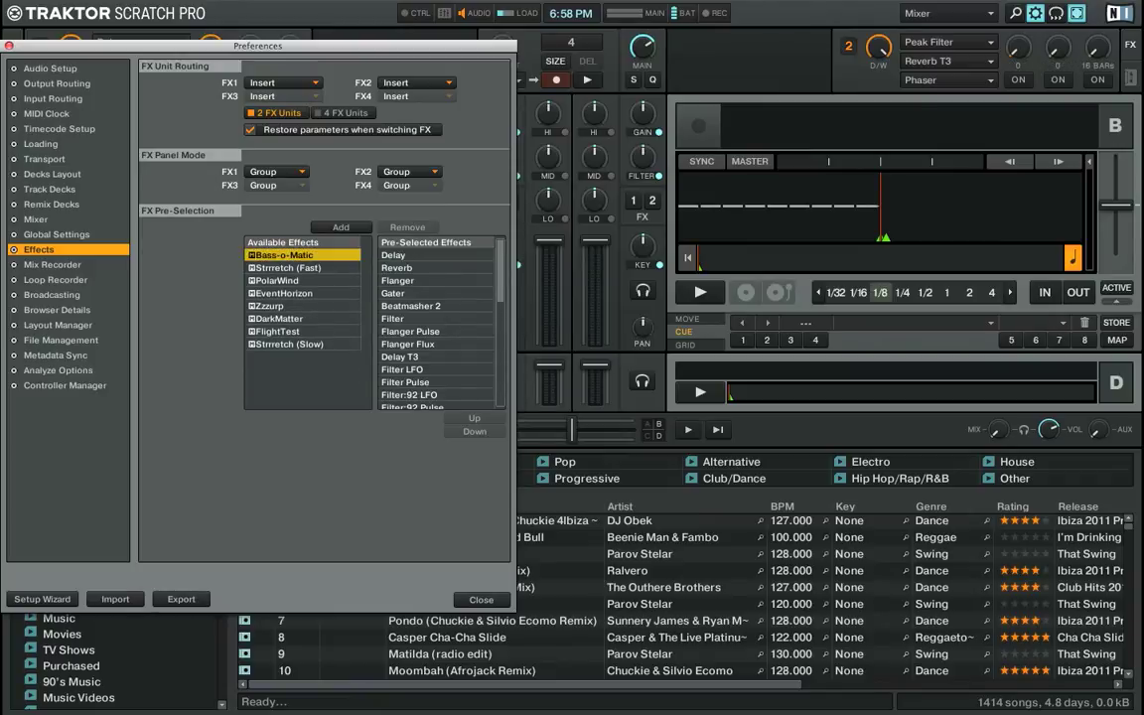
click(340, 227)
click(288, 254)
click(341, 226)
Add the remaining available effects, PolarWind, EventHorizon, Zzzurp, DarkMatter, FlightTest and Strrretch (Slow), to the pre-selected effects
click(288, 254)
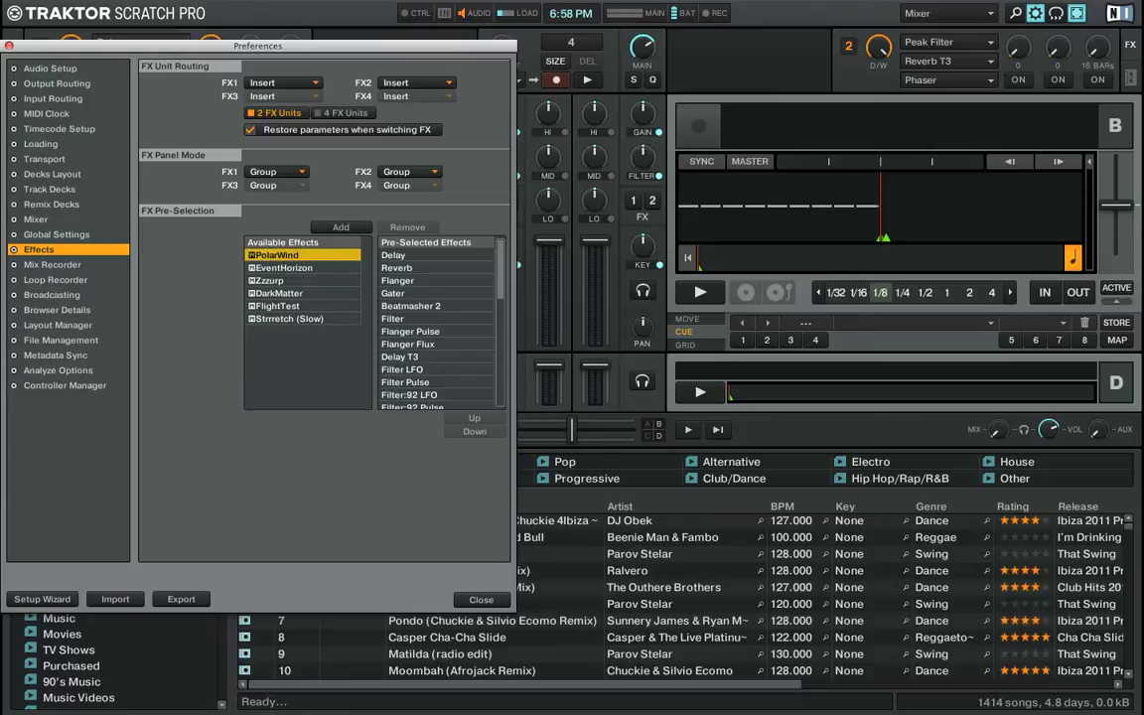
click(341, 226)
click(288, 254)
click(341, 226)
click(288, 254)
click(340, 227)
click(288, 255)
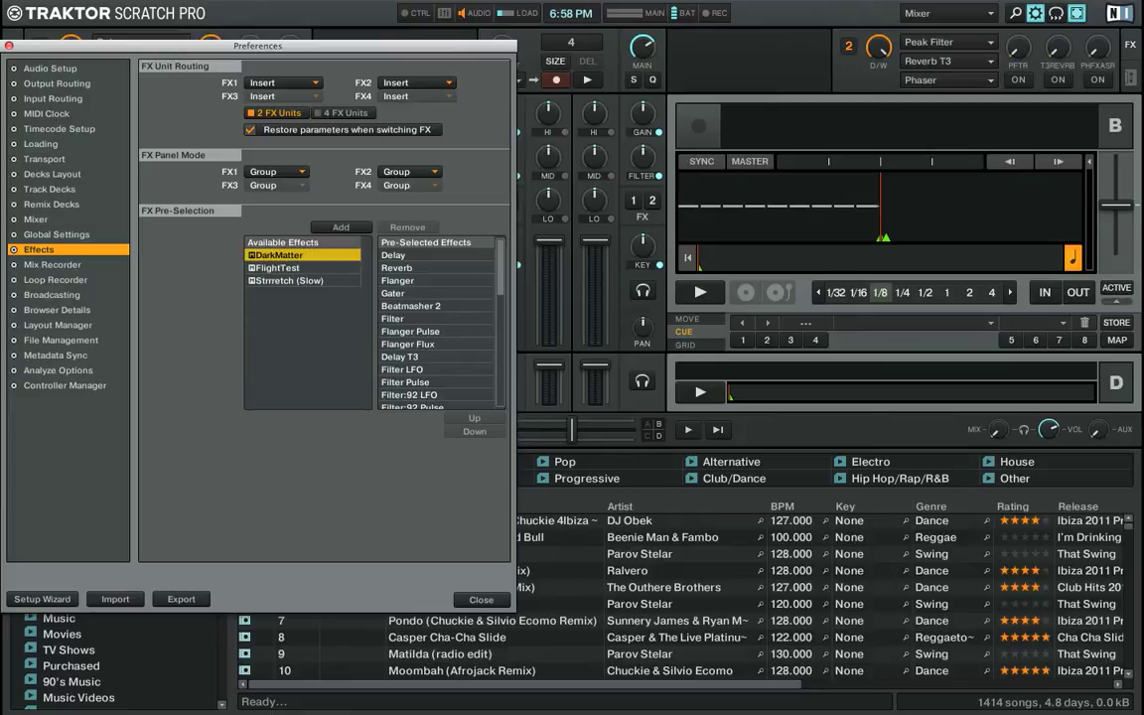
click(341, 227)
click(288, 255)
click(340, 226)
click(288, 254)
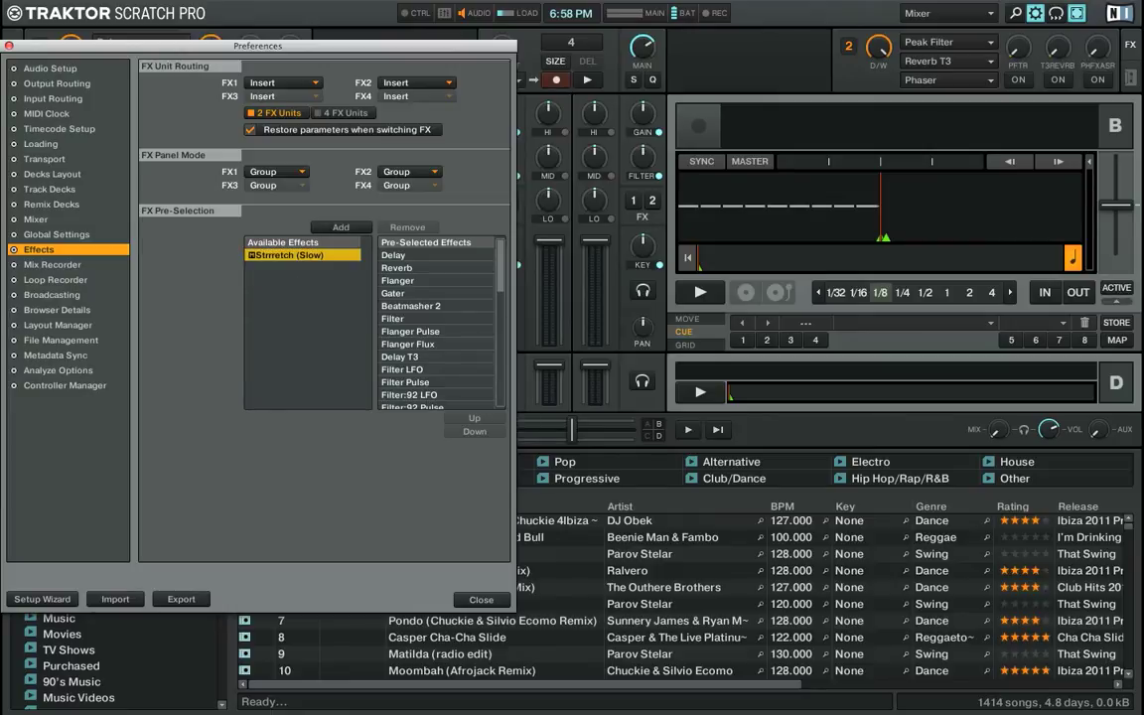
click(340, 227)
Check the added effects in the pre-selected list and among the choices for FX unit 2's second effect, keeping Reverb T3
scroll(437, 328, down, 10)
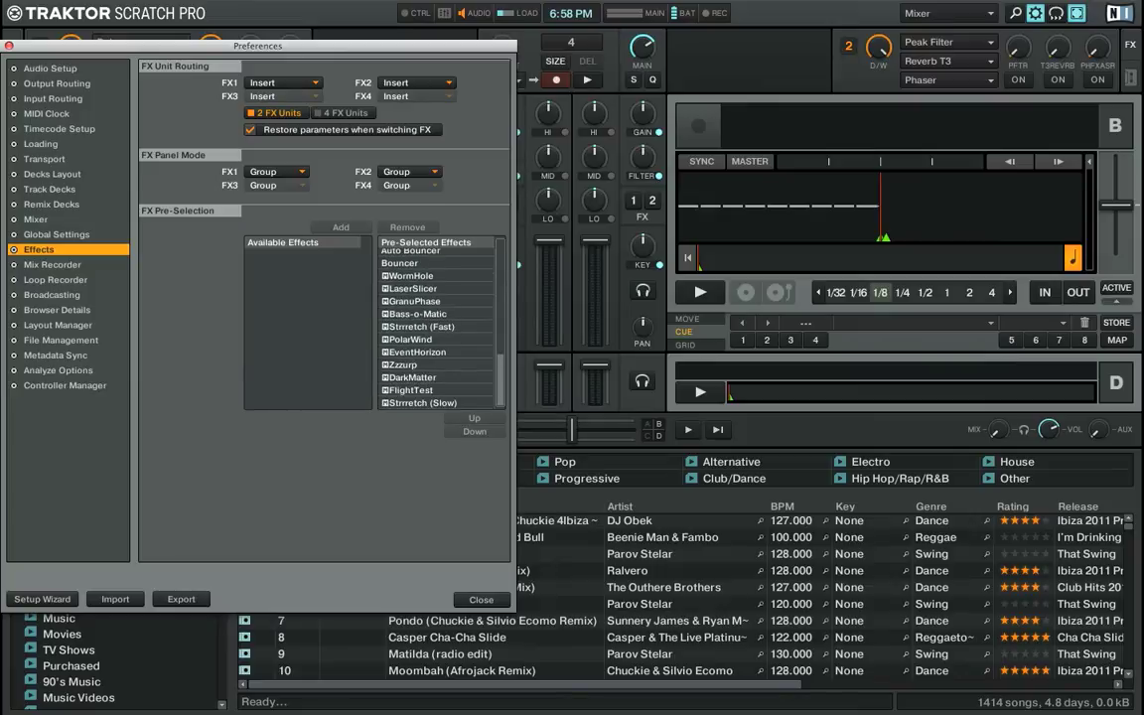
click(949, 61)
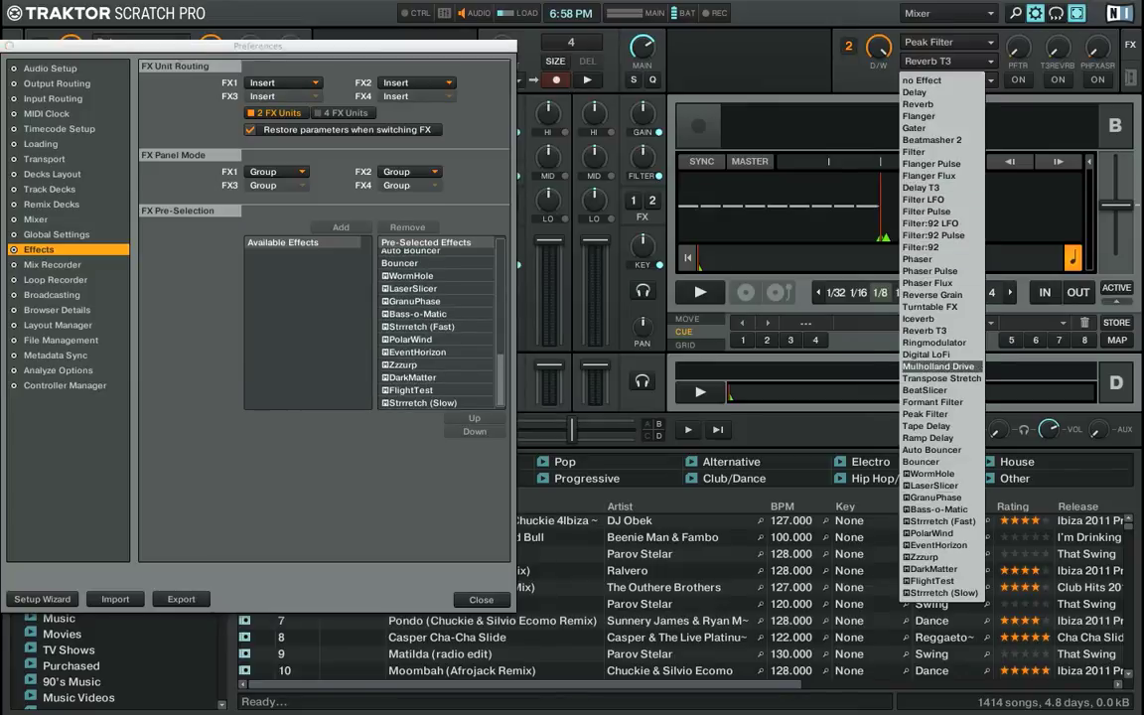
click(929, 260)
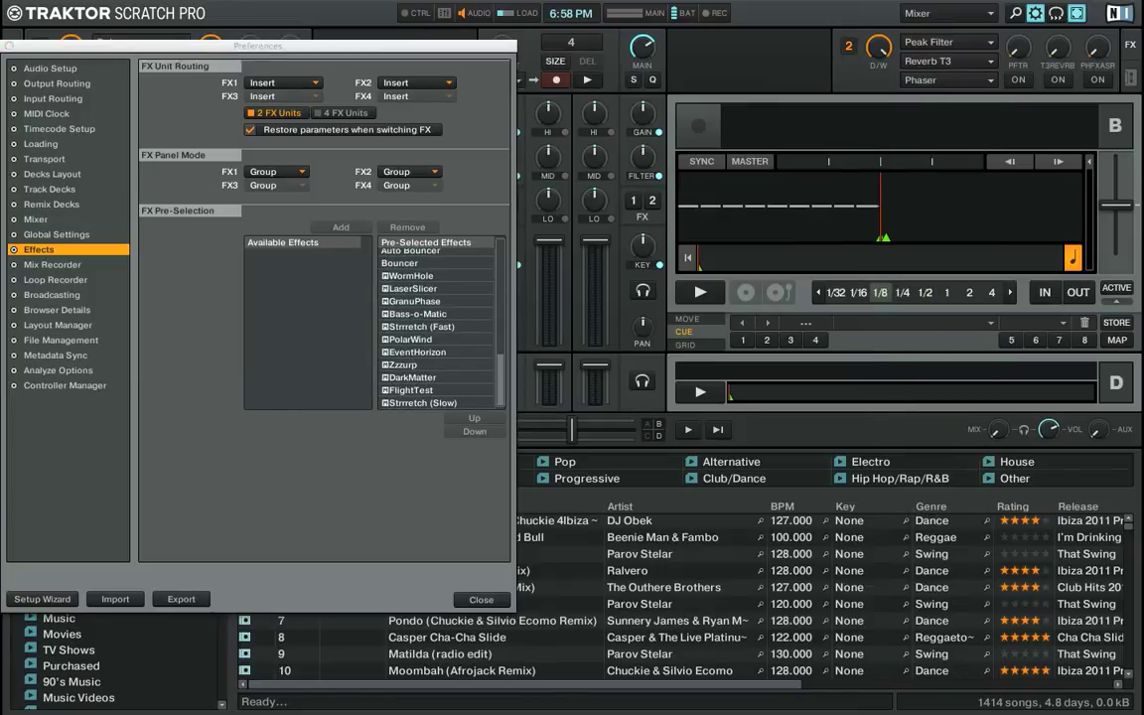
View the Mix Recorder, Loop Recorder and Broadcasting preferences, and briefly show the Audio Recorder in place of FX unit 2
click(53, 266)
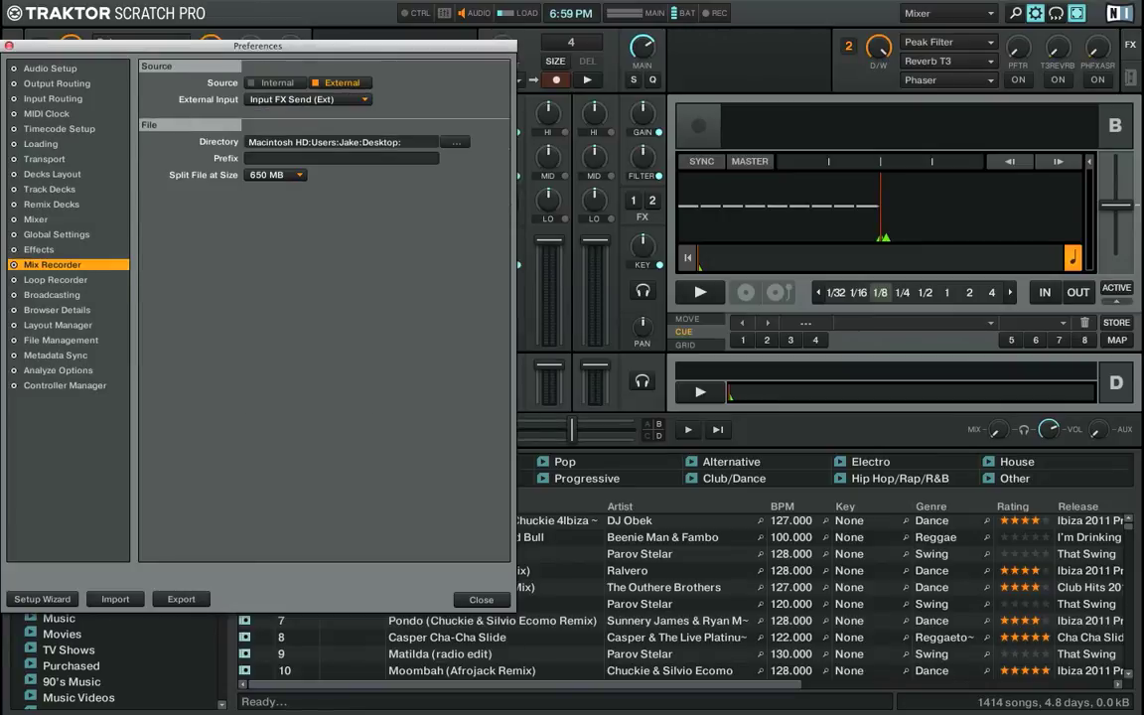
click(55, 280)
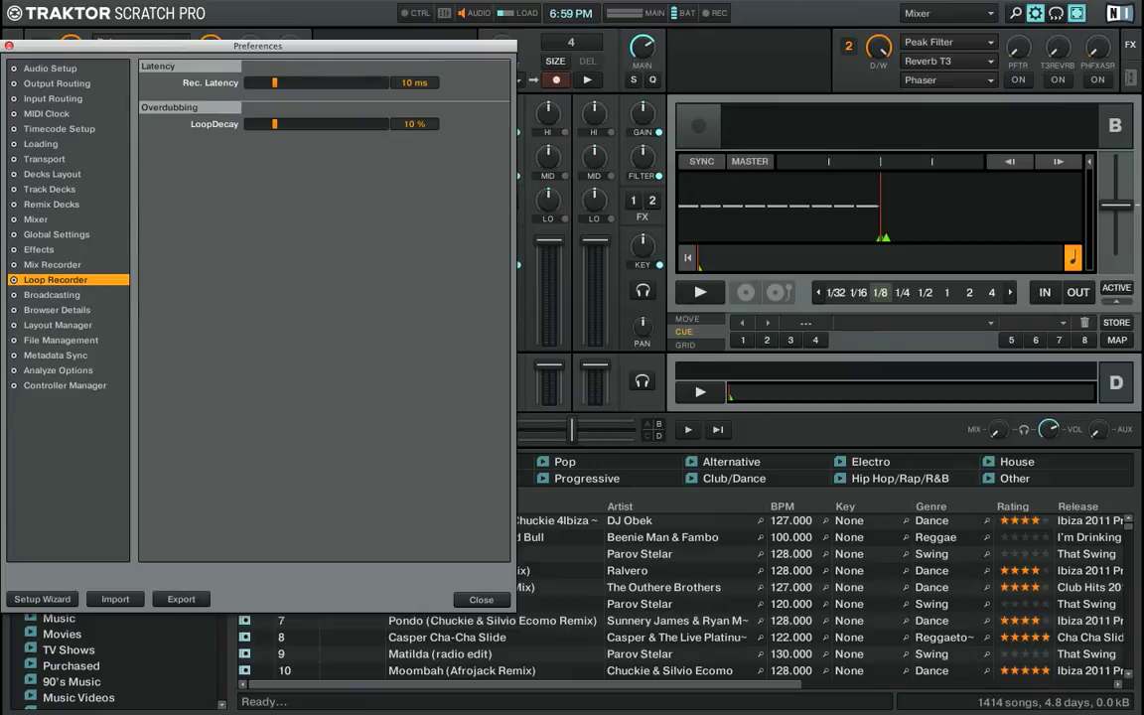
click(52, 295)
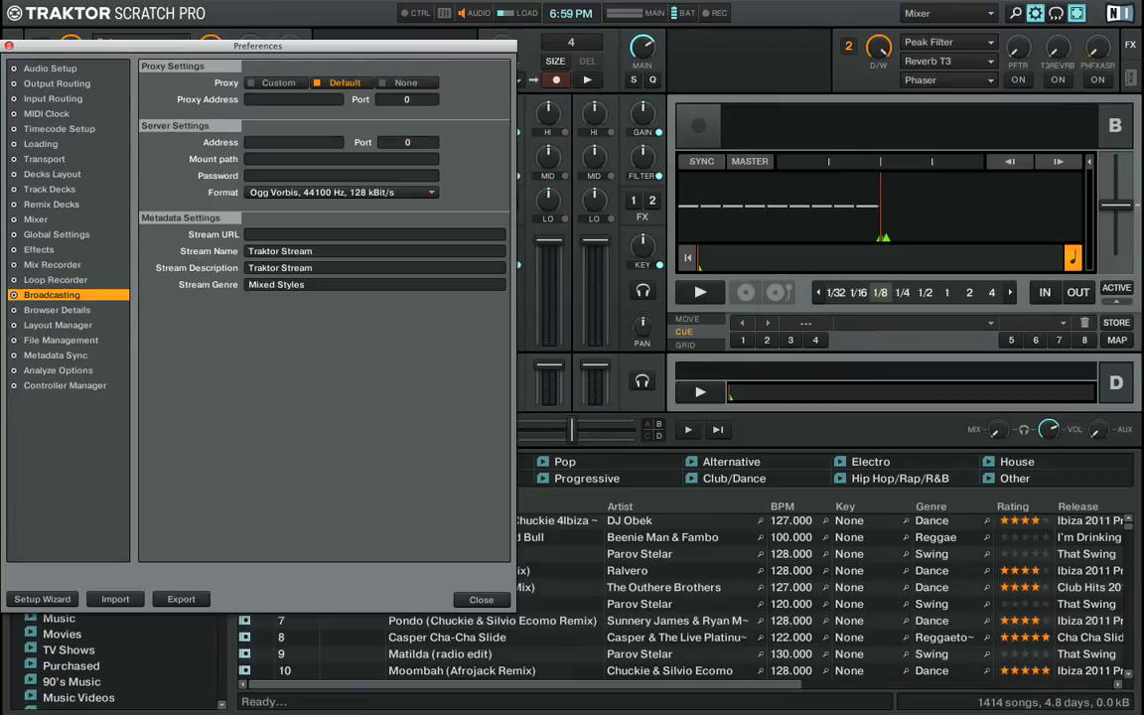
click(1130, 78)
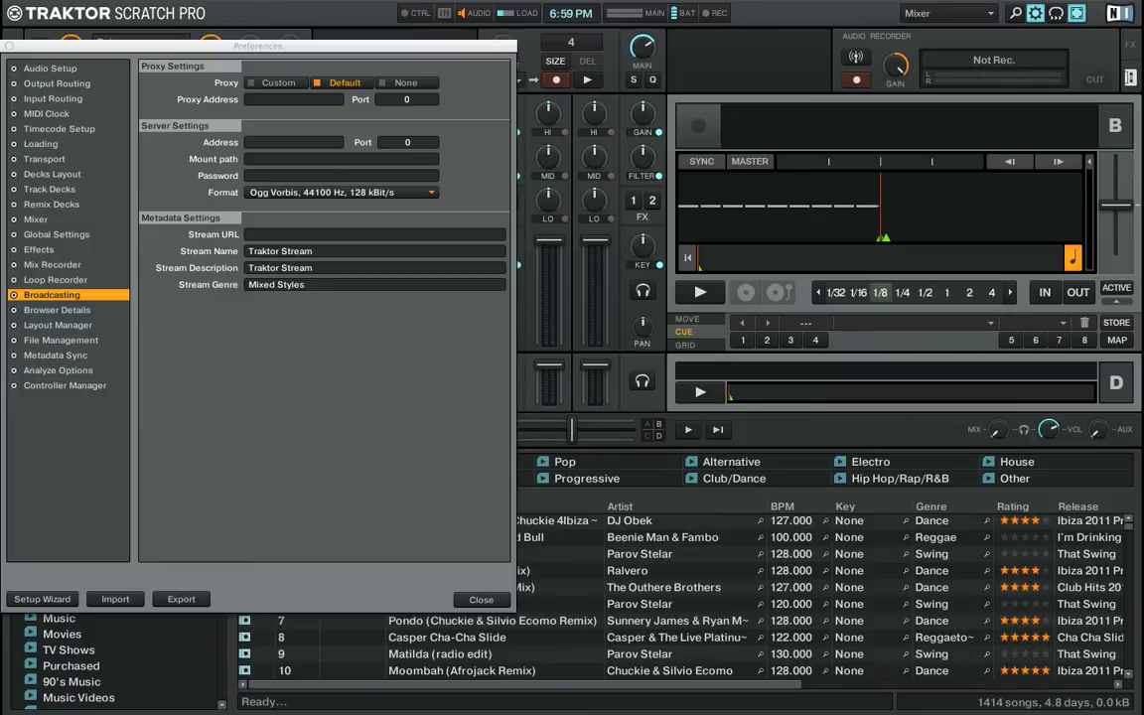
click(1130, 44)
View the Browser Details, Layout Manager, File Management, Metadata Sync, Analyze Options and Controller Manager preferences, and close the Preferences window
click(57, 309)
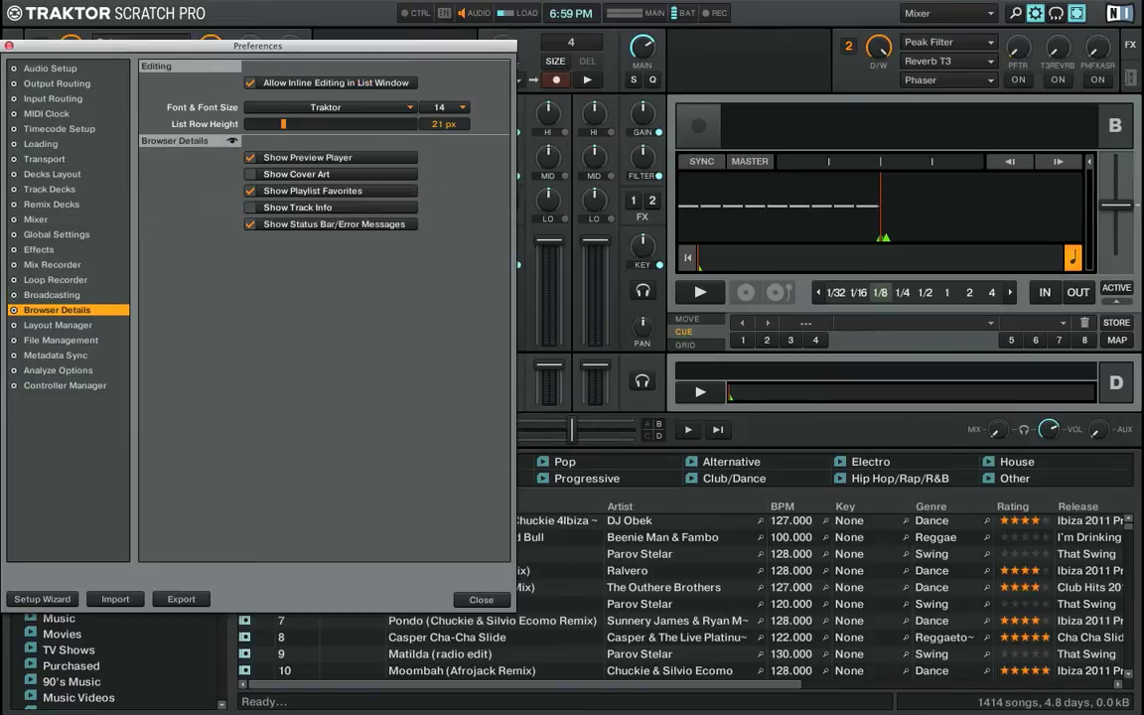
click(58, 325)
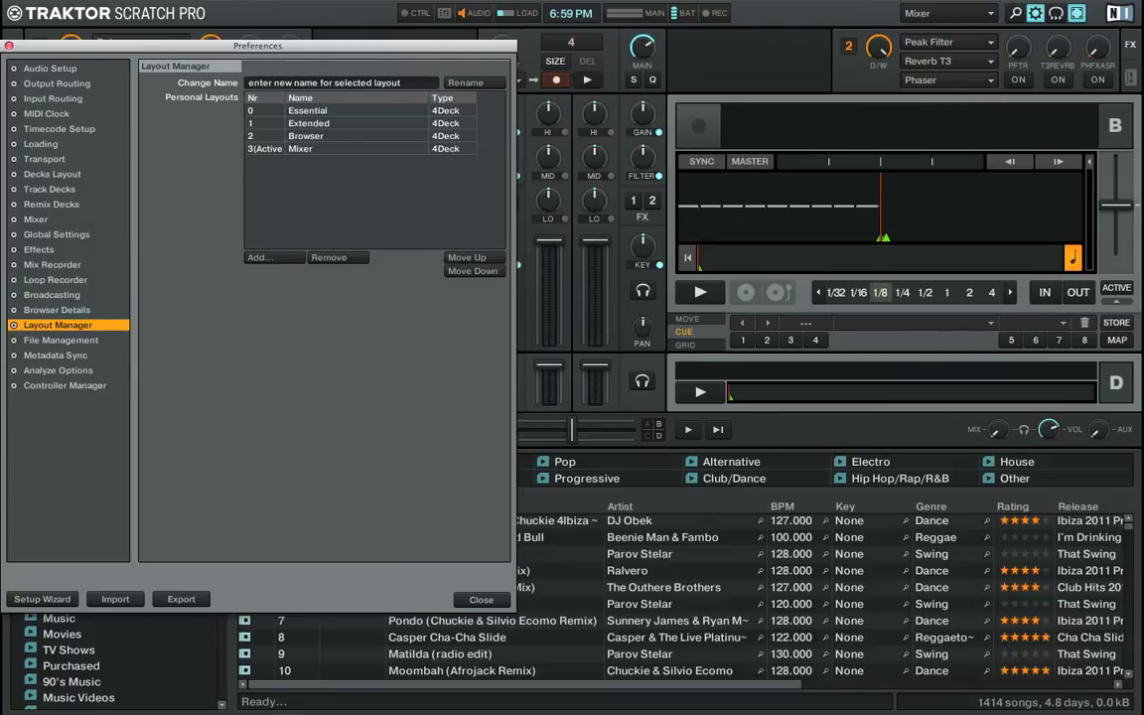
click(60, 340)
click(55, 356)
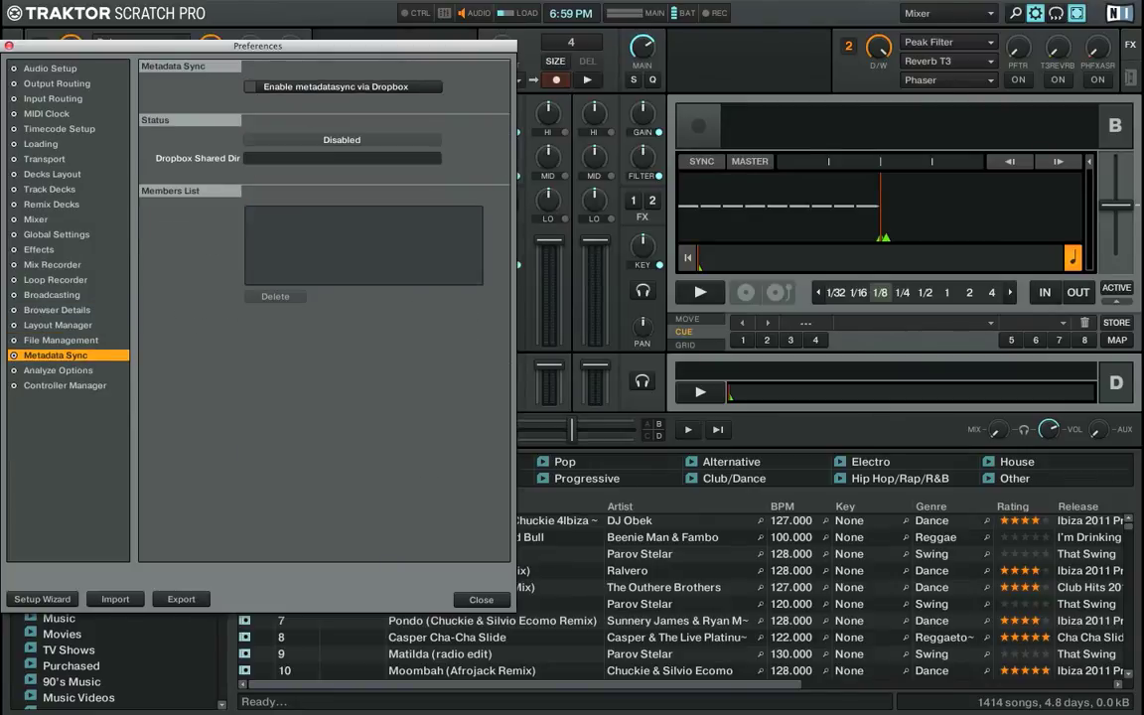
click(58, 369)
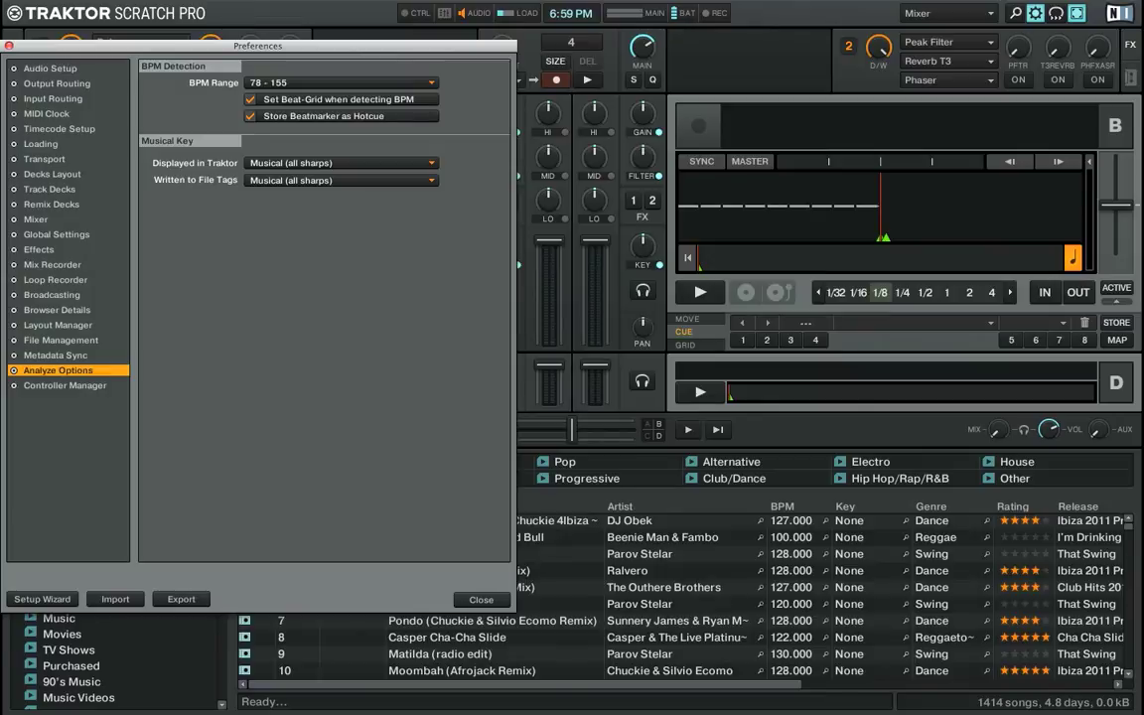
click(65, 385)
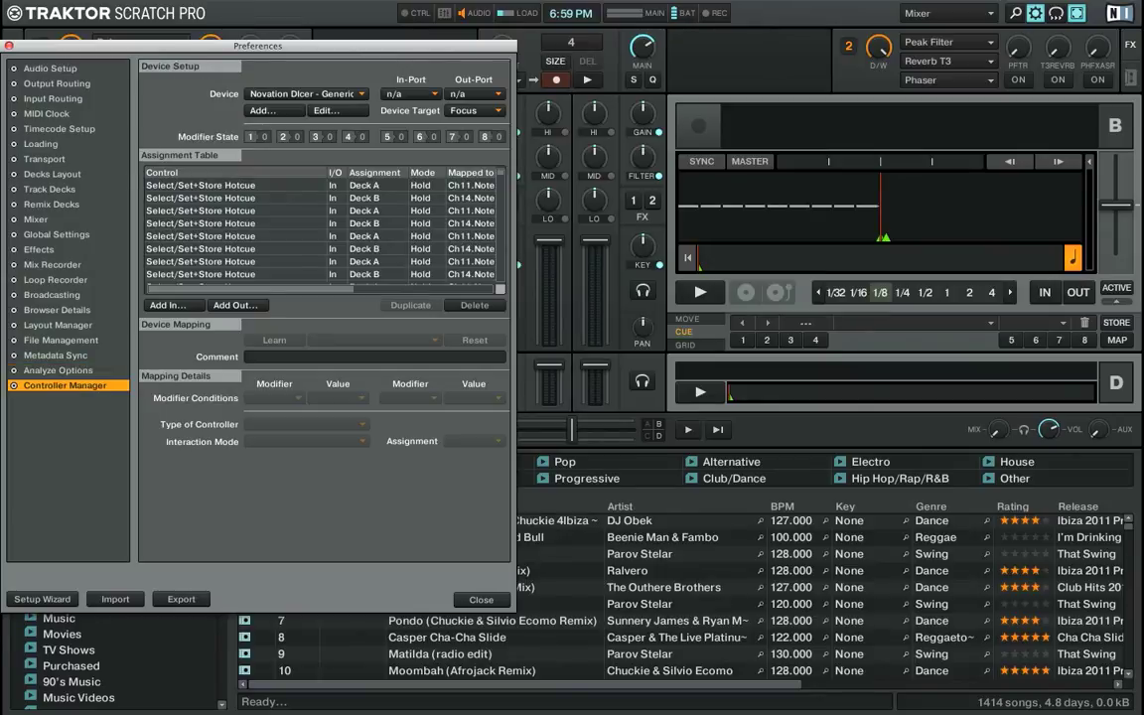
click(8, 44)
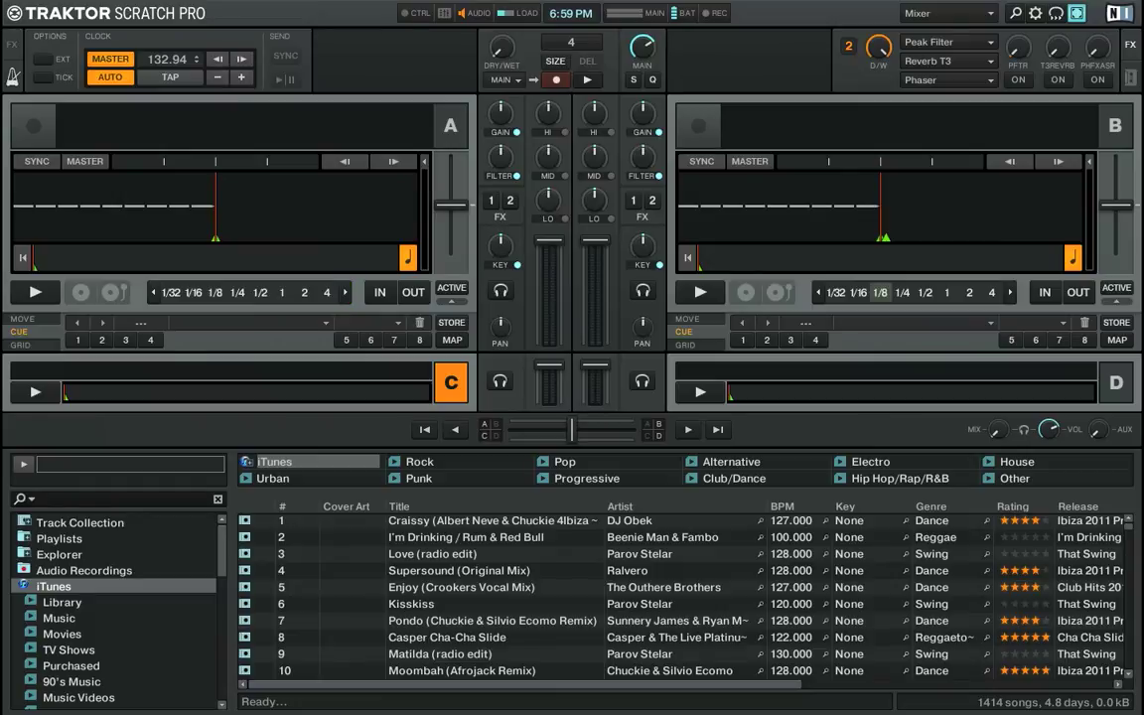
Show FX unit 1 in place of the master clock and the Audio Recorder in place of FX unit 2
click(12, 45)
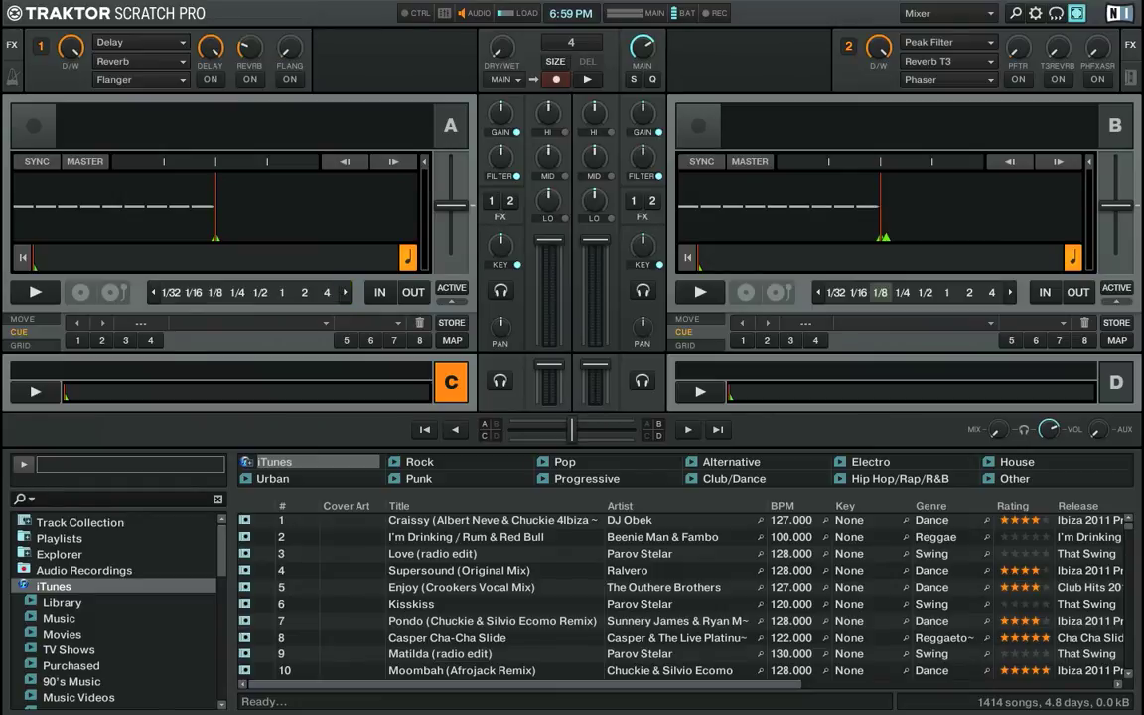
click(1130, 77)
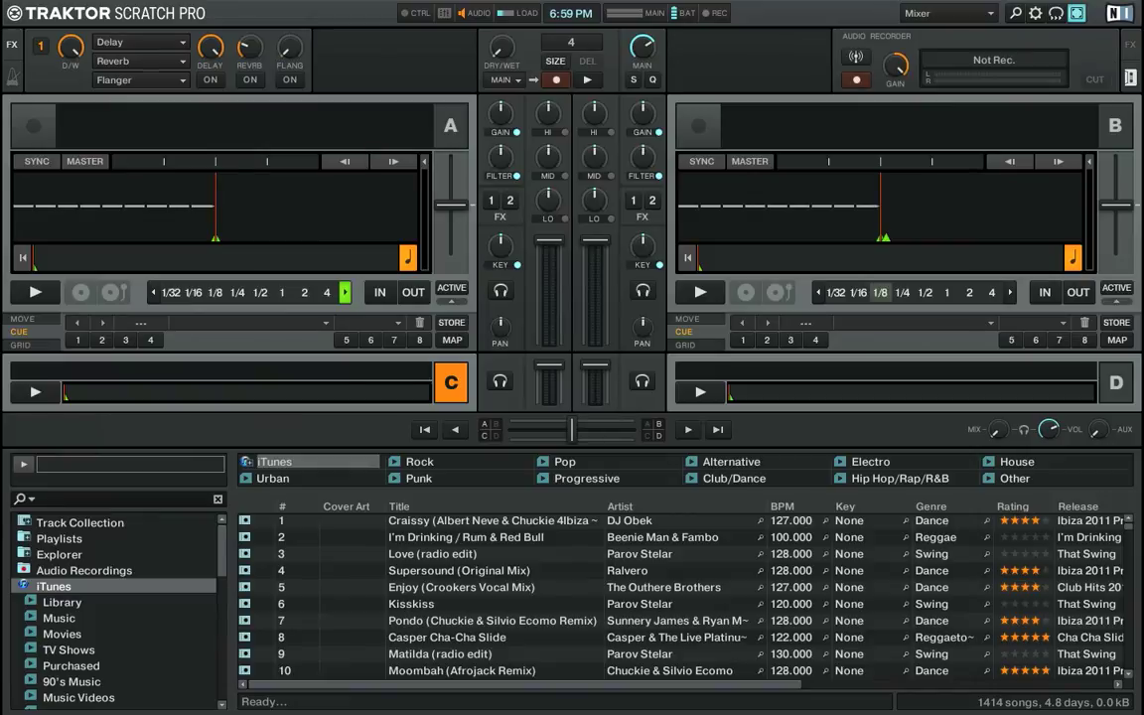